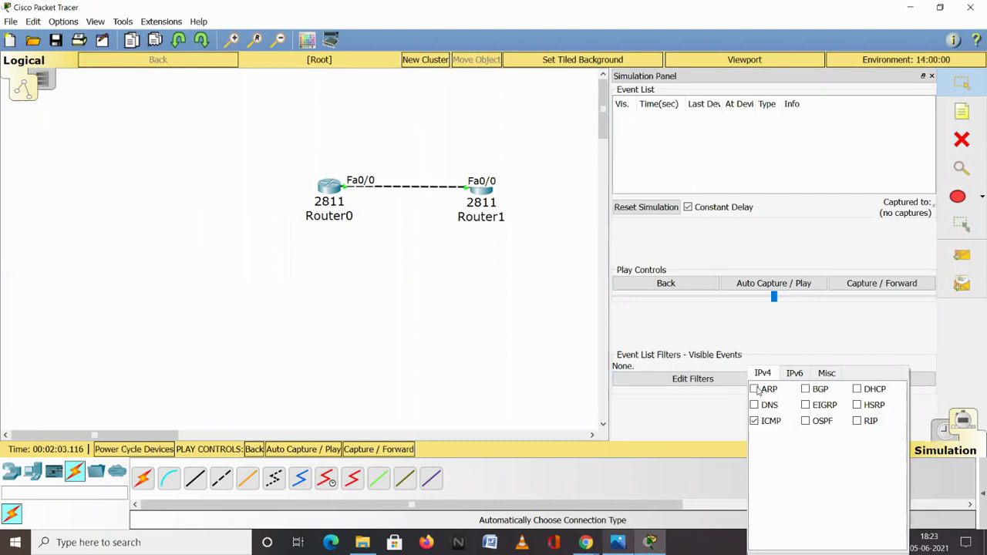
Close the simulation panel and open Router0's command line in a maximized window.
click(932, 77)
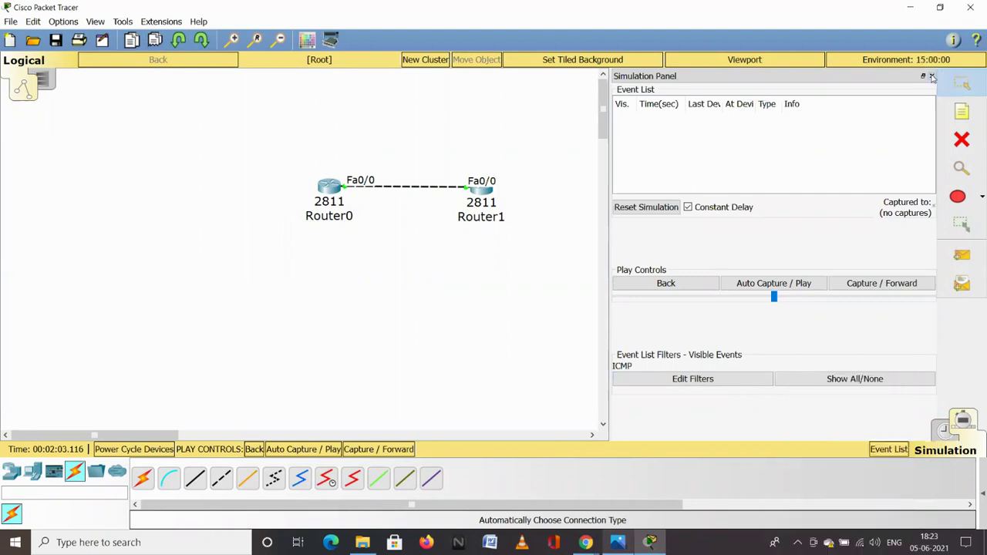
click(931, 77)
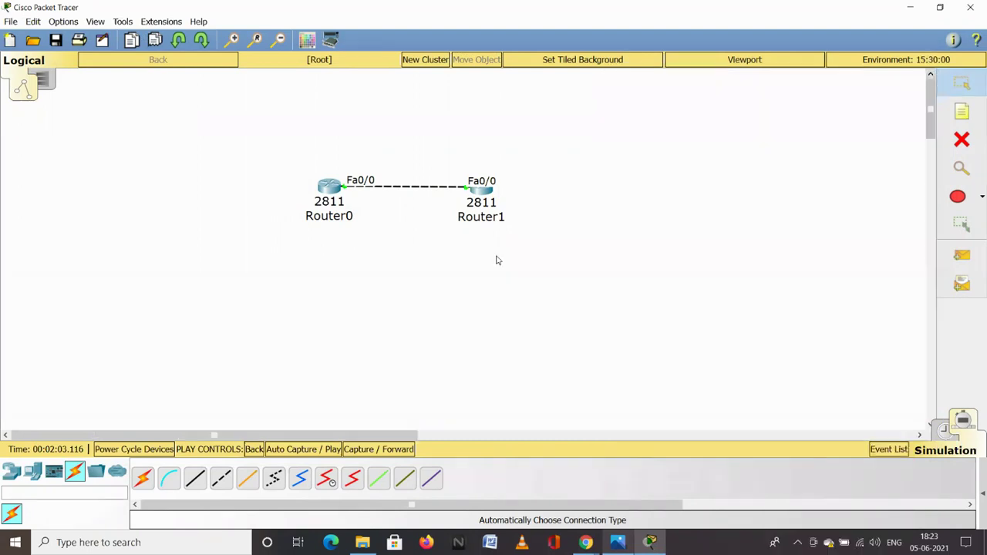
click(327, 188)
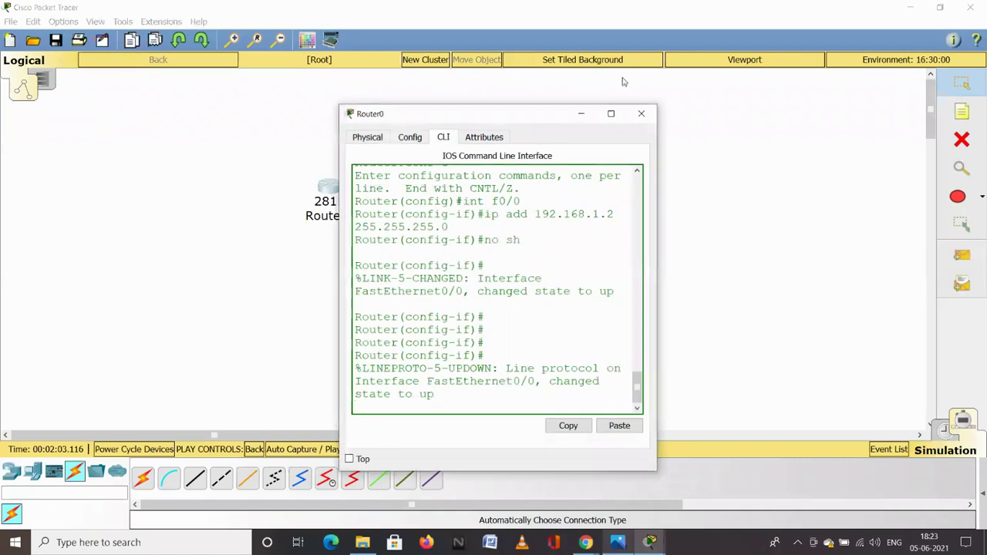
click(610, 114)
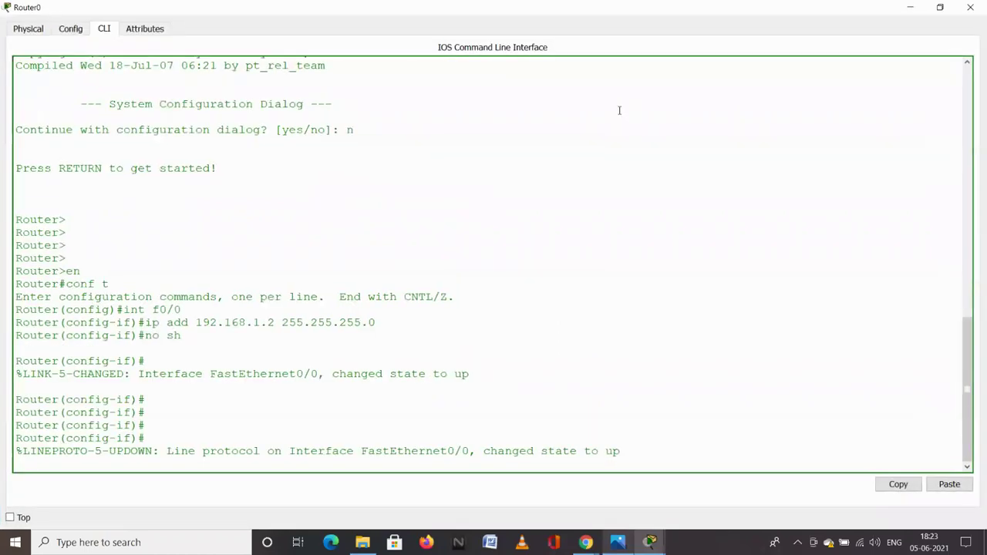
Leave interface configuration mode on Router0 and return to the privileged EXEC prompt.
key(Return)
key(Return)
key(ctrl+z)
key(Return)
key(Return)
key(Return)
key(Return)
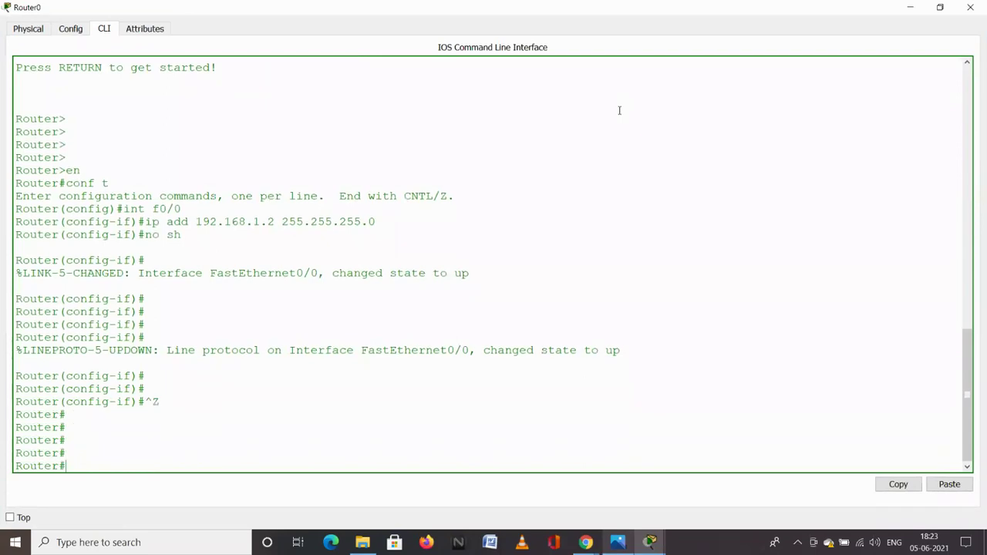
Ping 192.168.1.1 from Router0 and minimize its window to return to the topology.
key(Return)
text(pin)
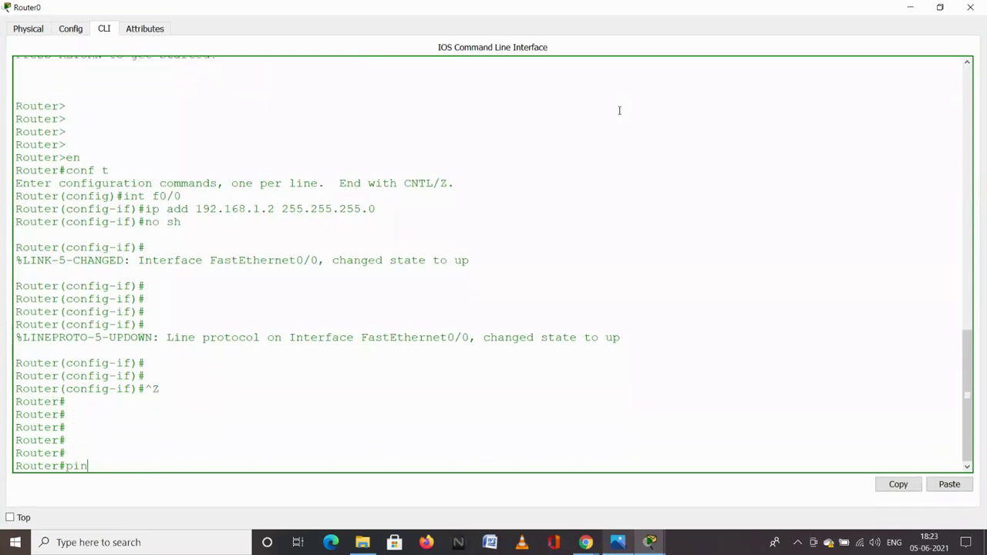
text(g 192.168.1.1)
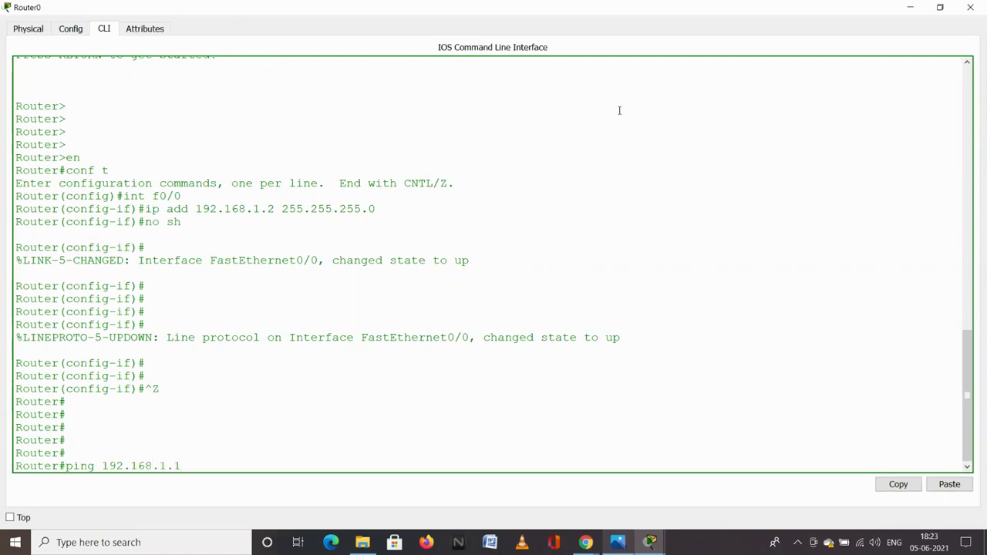
key(Return)
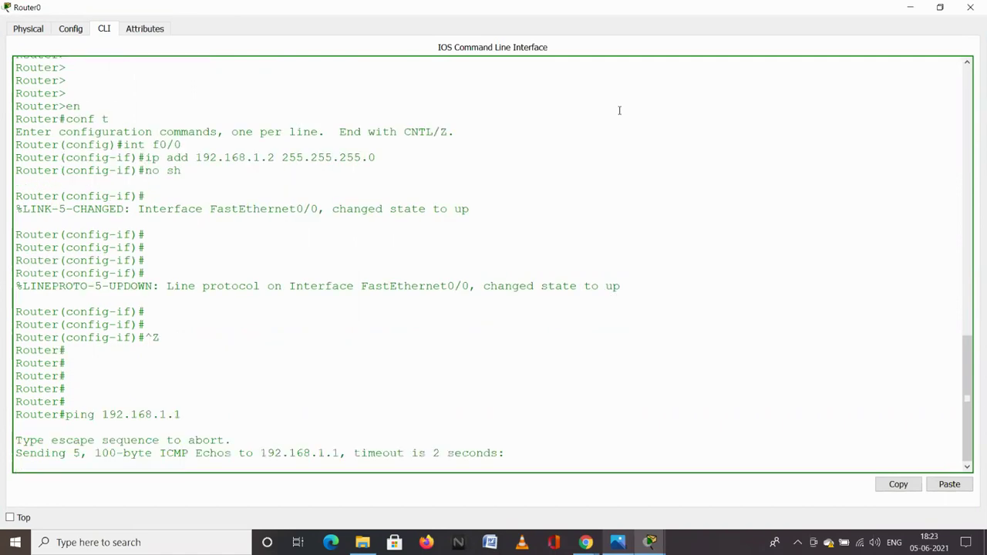
click(910, 7)
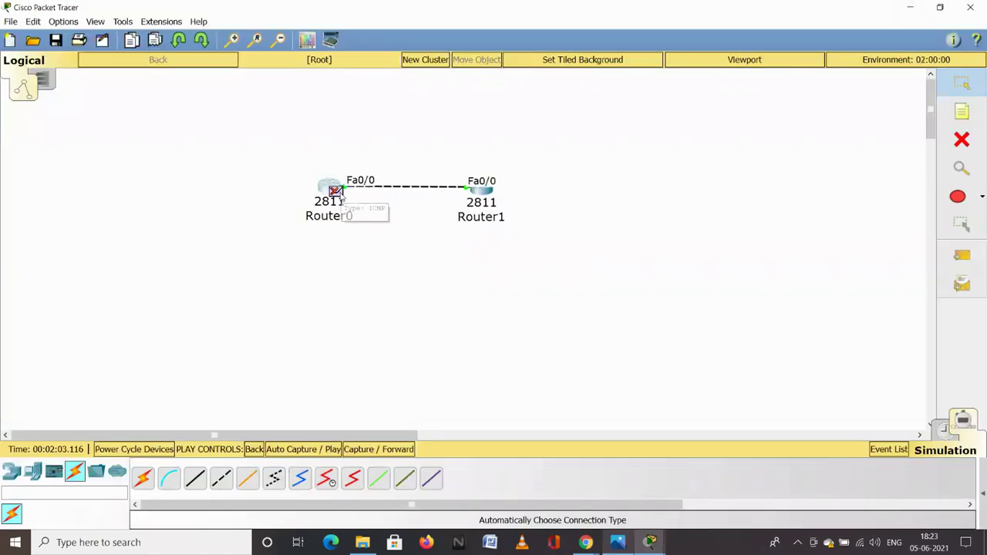
Examine the OSI layers and outbound PDU details of the first ICMP packet waiting at Router0.
click(343, 197)
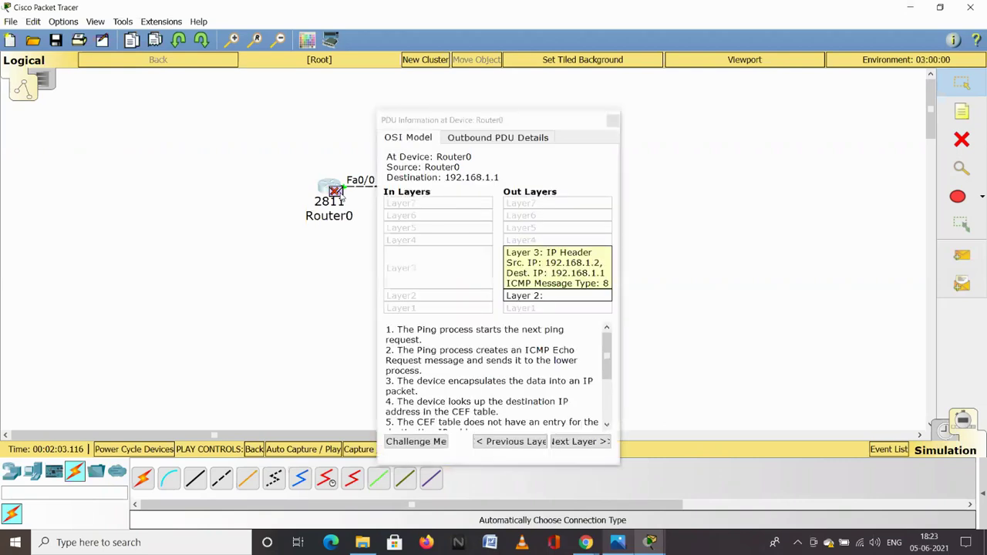
click(502, 139)
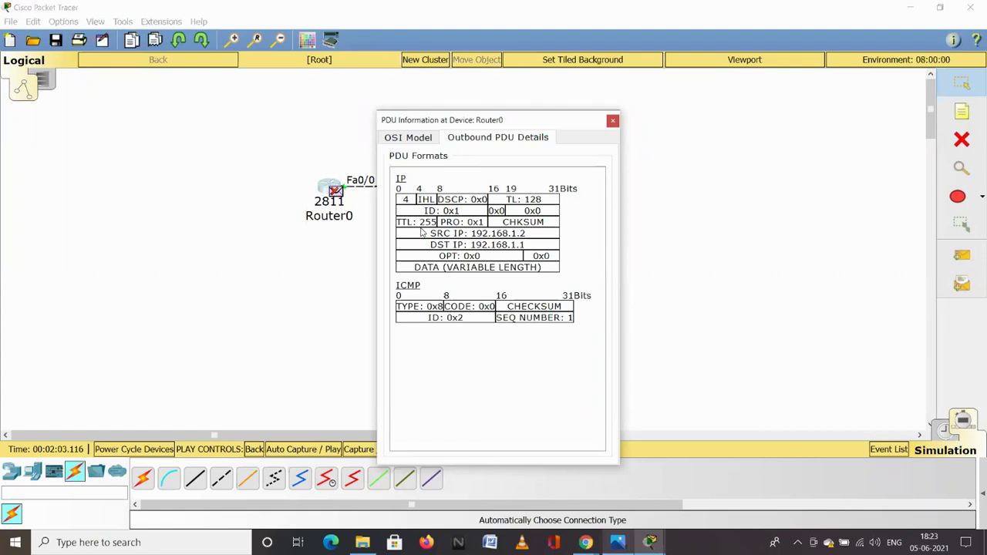
click(613, 120)
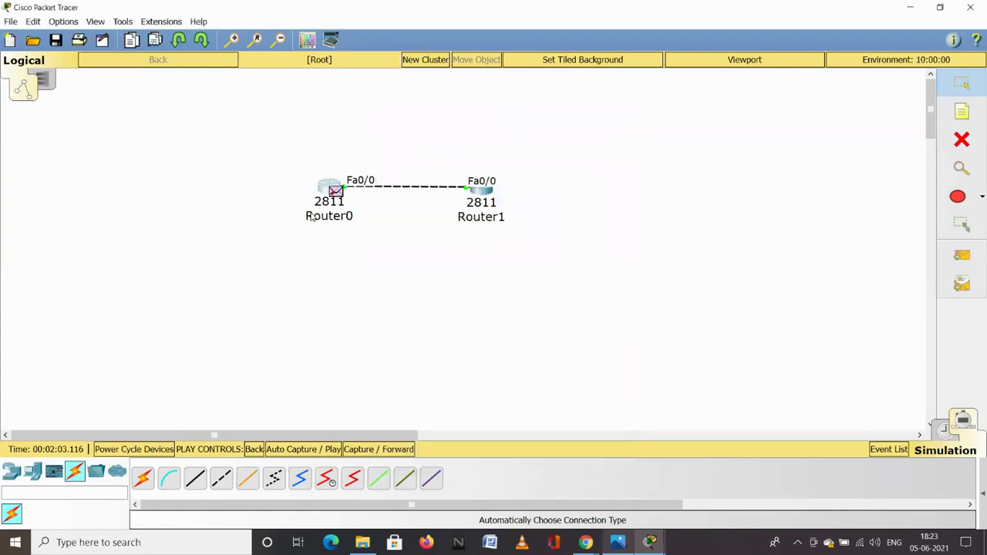
click(335, 192)
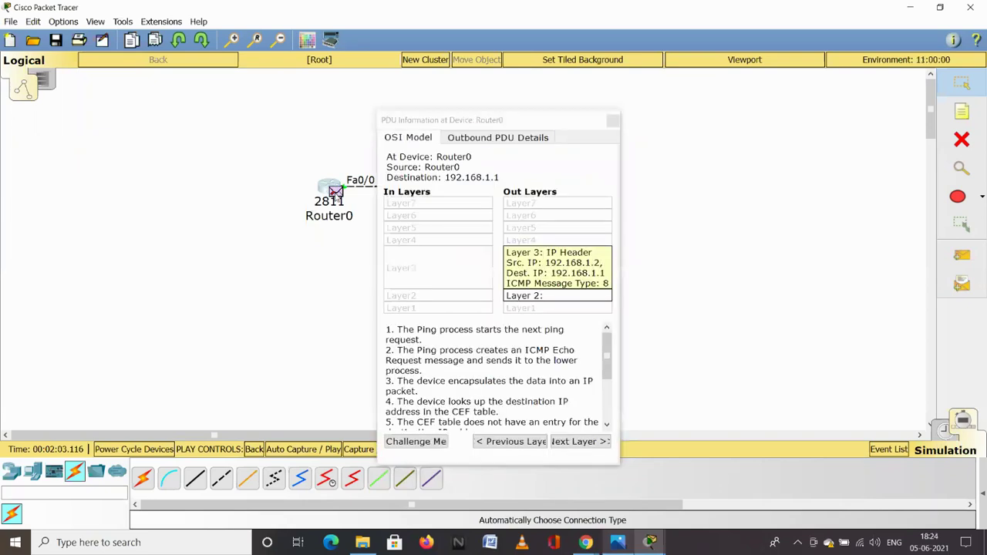
click(506, 137)
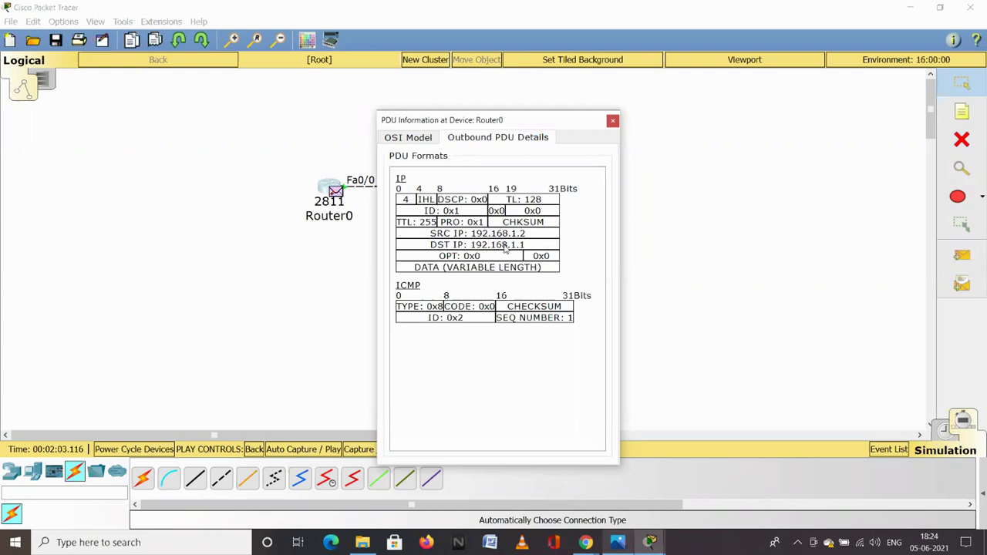
click(612, 122)
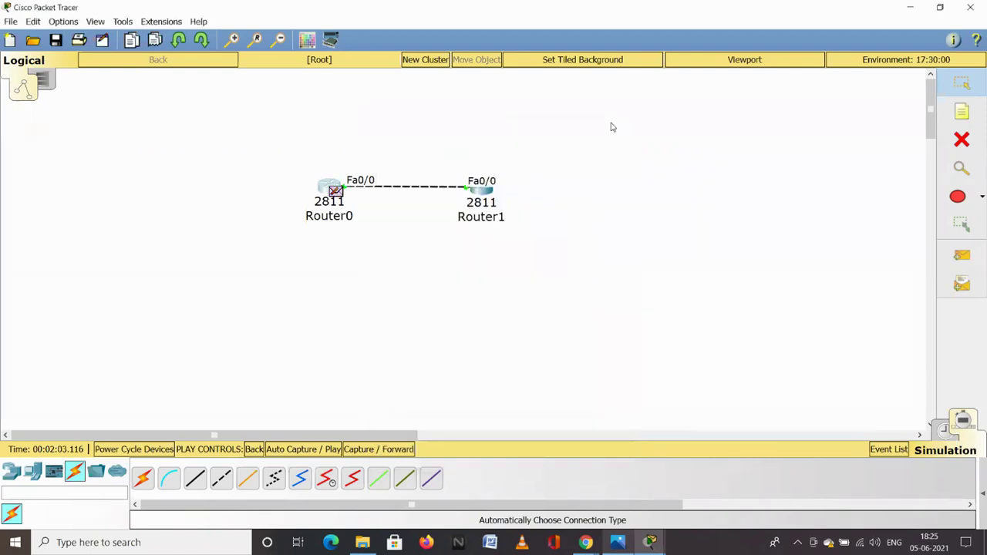
Advance the simulation by one capture and examine the outbound PDU details of the new ICMP packet at Router0.
click(368, 453)
click(341, 195)
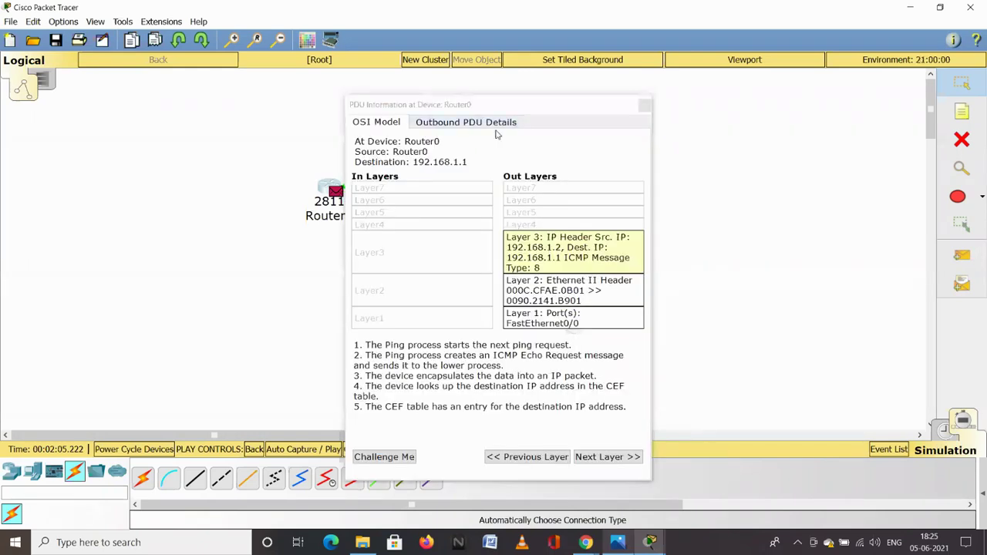
click(496, 125)
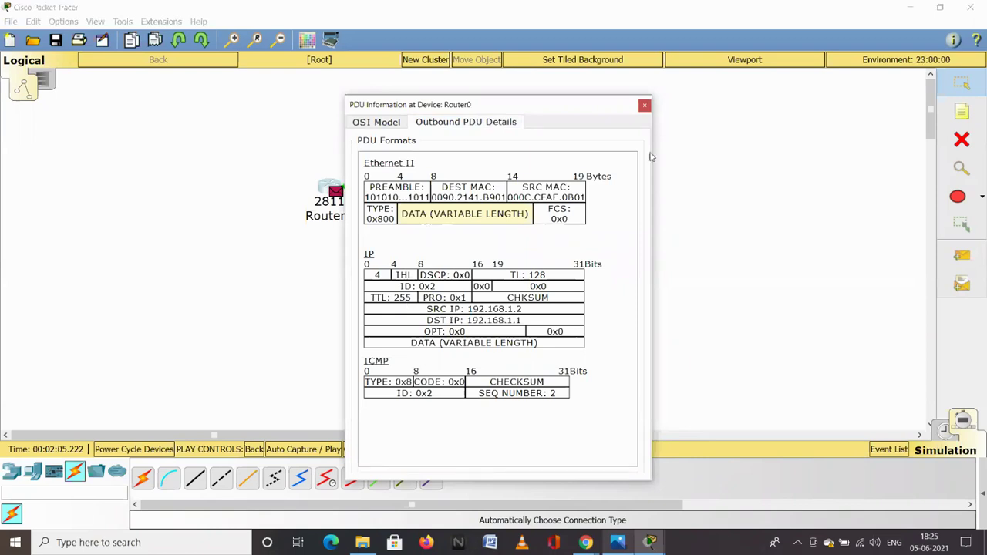
click(645, 105)
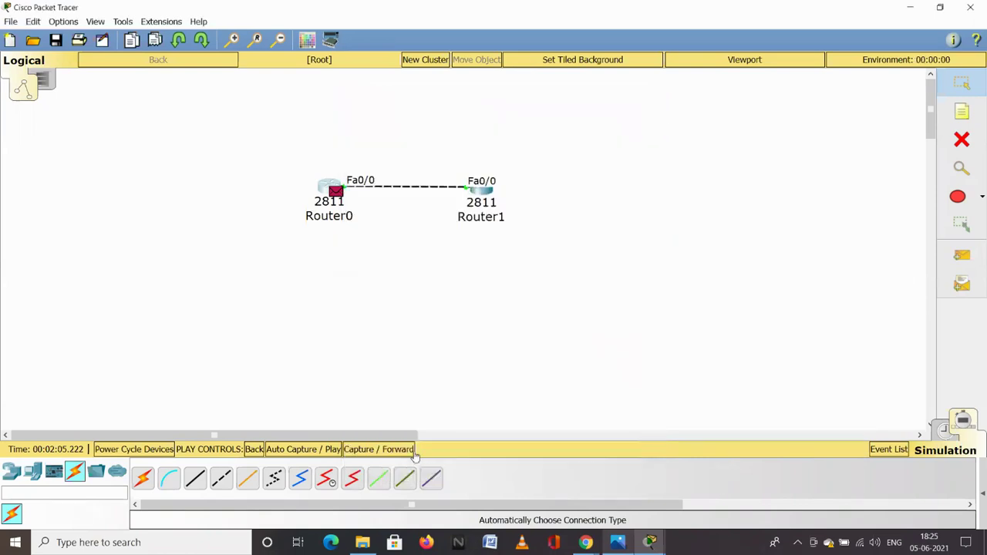
Forward the ICMP packet to Router1 and examine its inbound and outbound PDU details there.
click(411, 451)
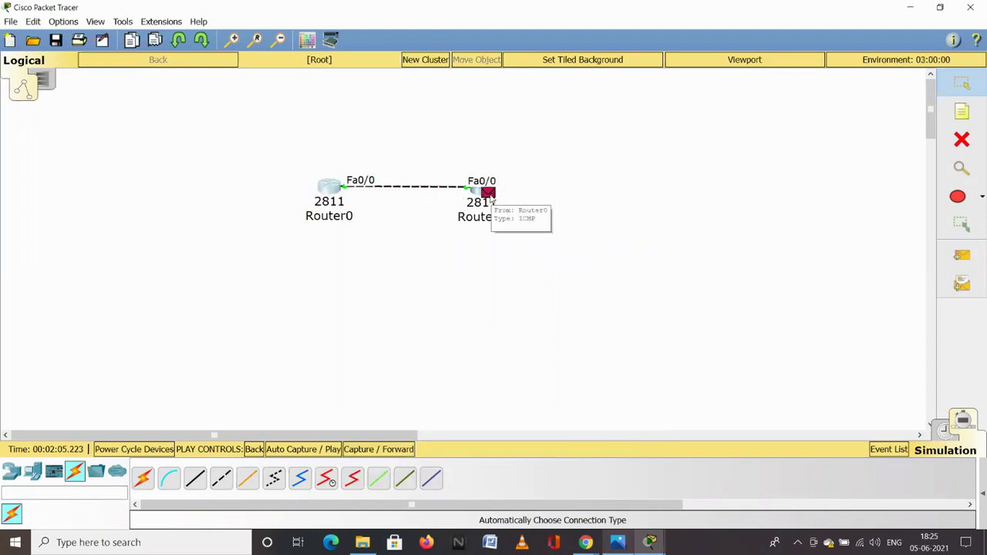
click(490, 196)
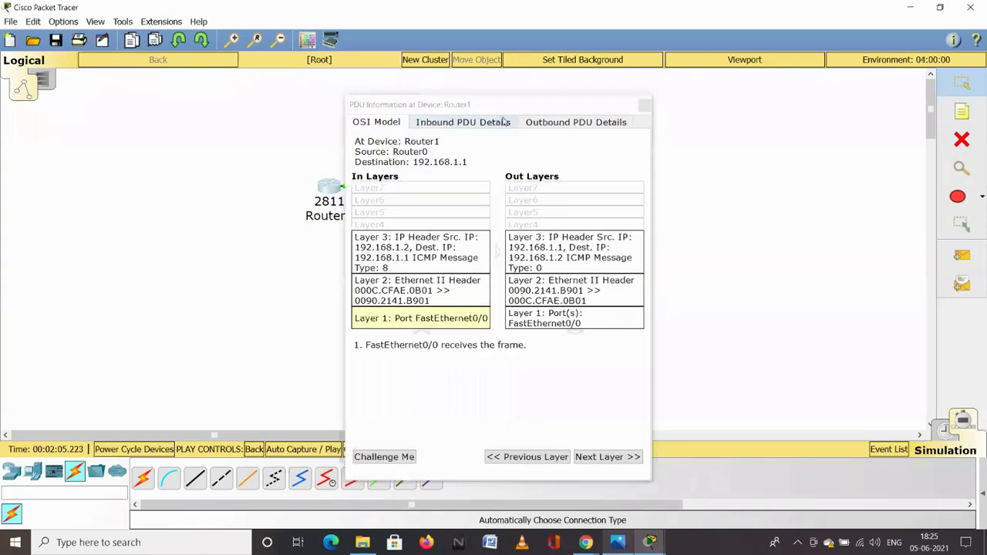
click(498, 124)
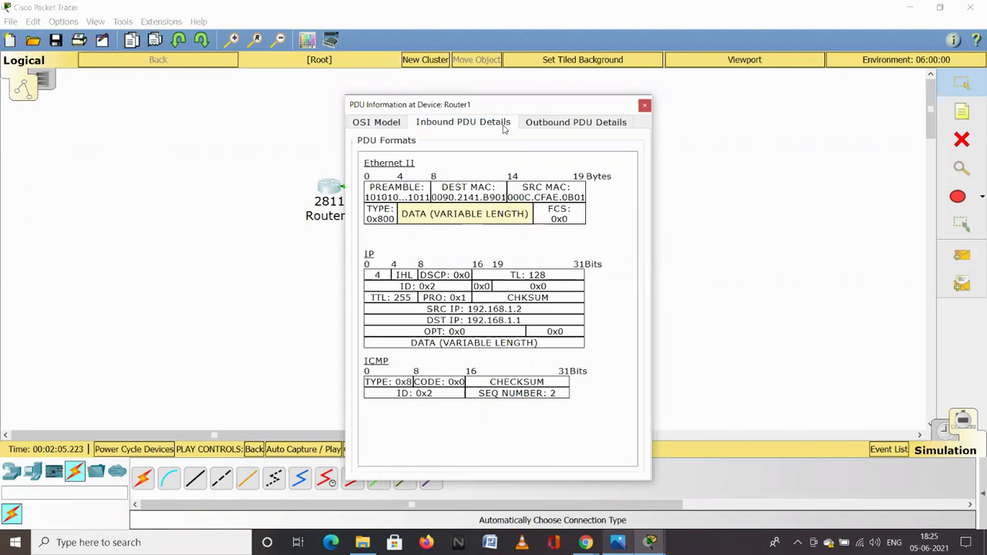
click(550, 125)
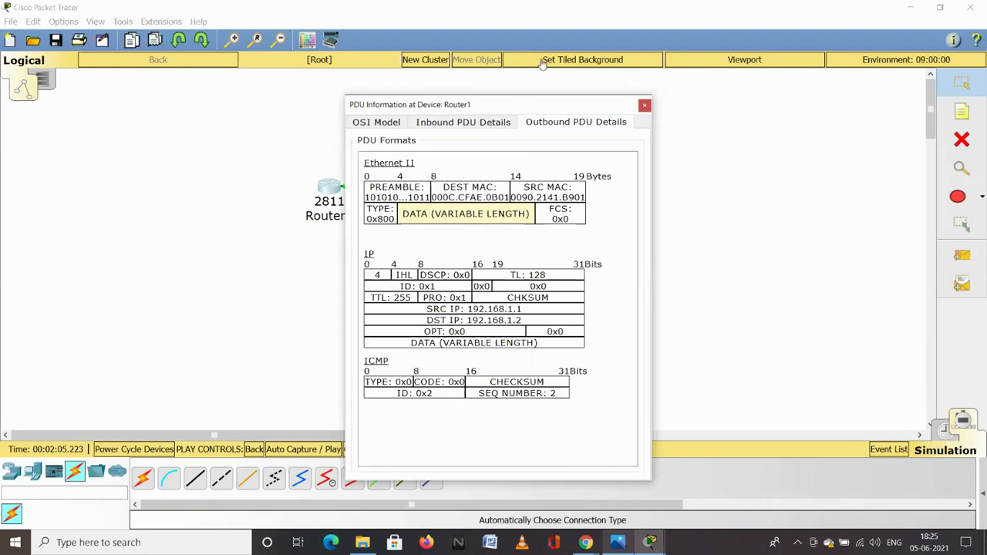
Forward the echo reply to Router0 and examine its inbound PDU details, closing the packet information windows.
drag(513, 111, 640, 94)
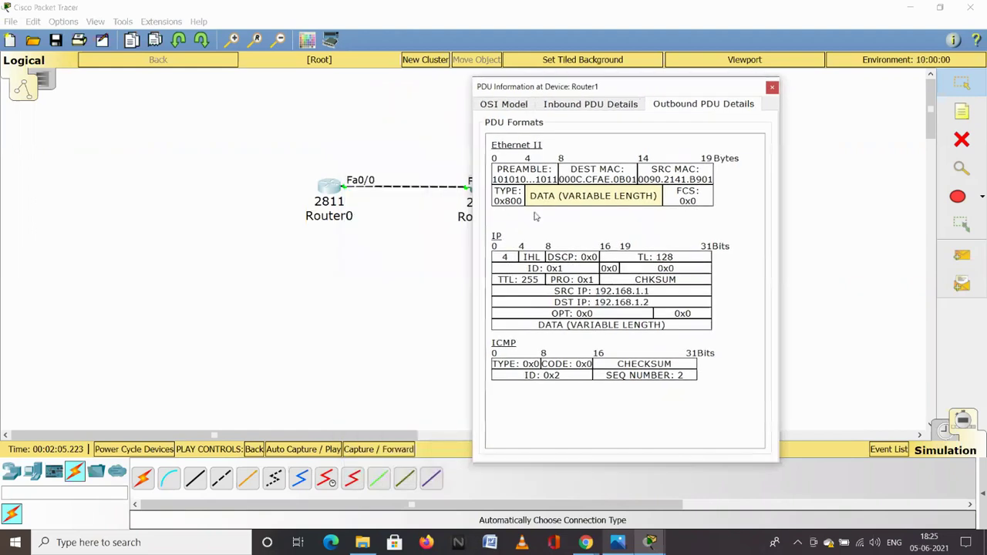
click(394, 452)
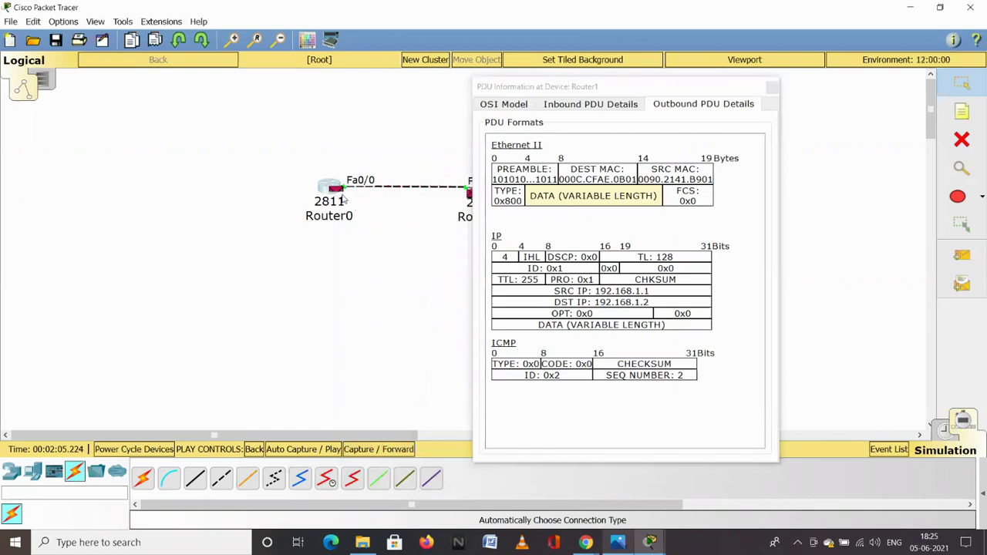
click(772, 87)
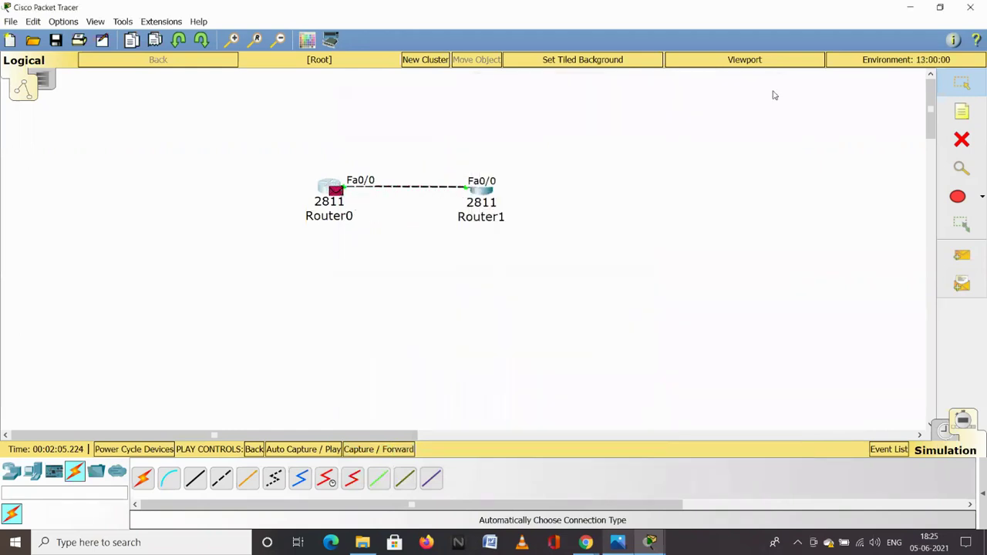
click(335, 191)
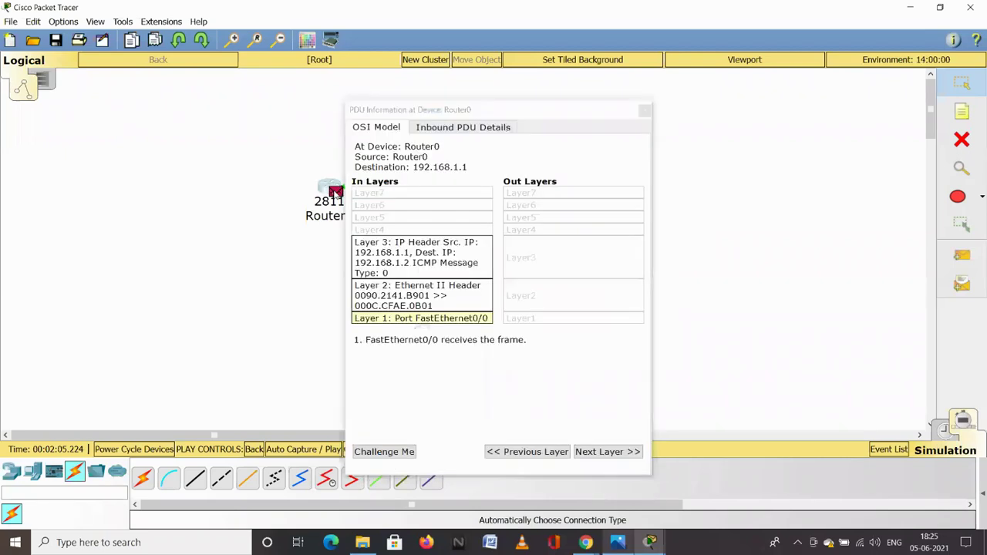
click(468, 128)
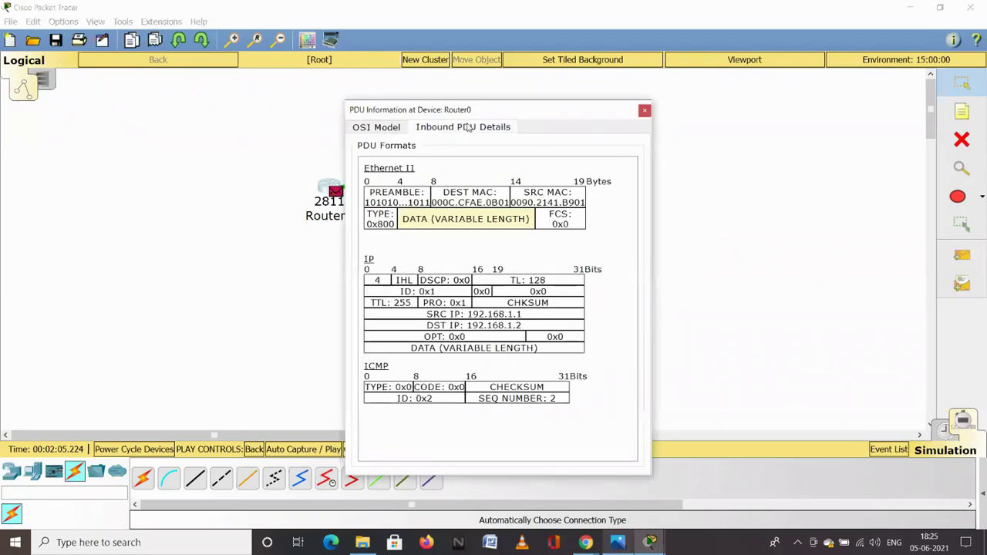
click(645, 110)
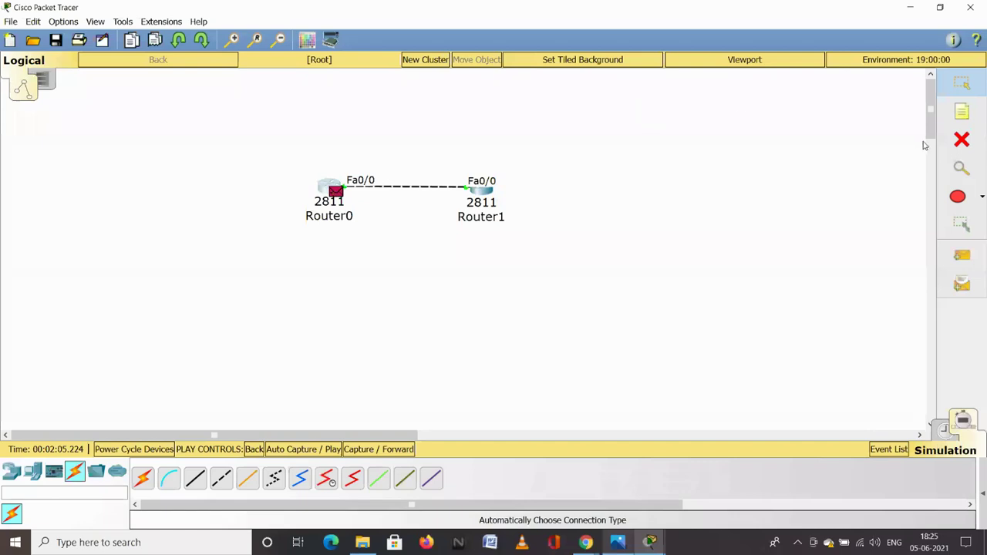
Switch the network to Realtime mode and check the ping result in Router0's command line.
click(961, 153)
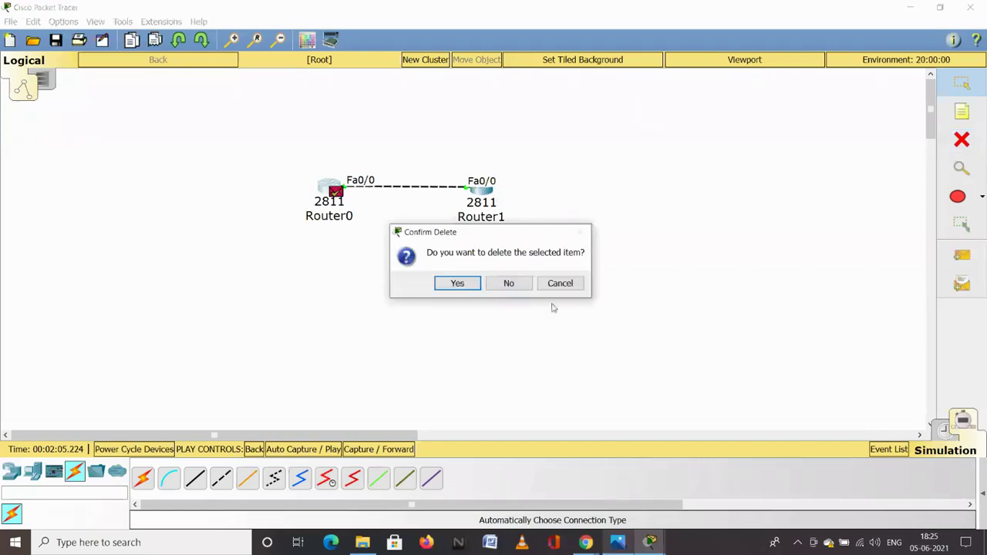
click(529, 285)
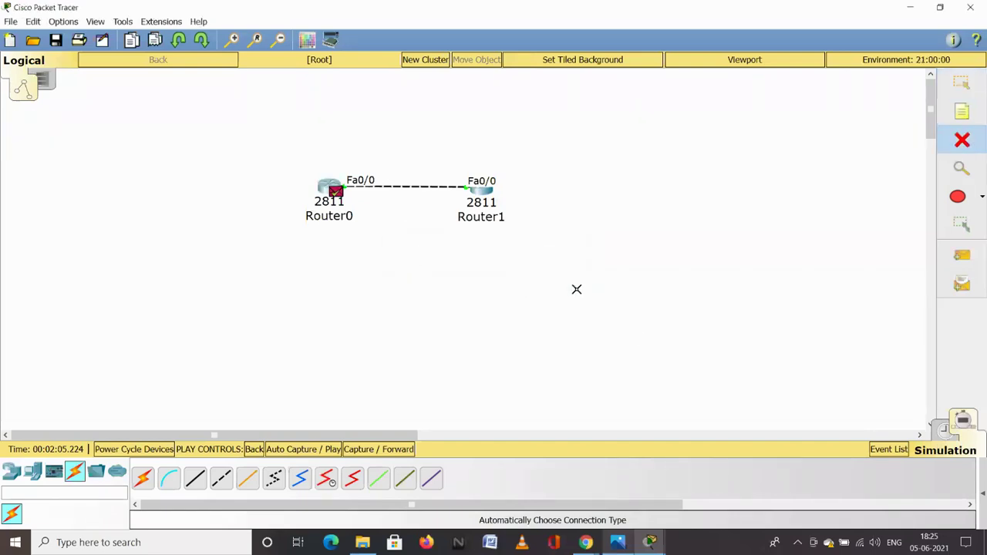
click(946, 431)
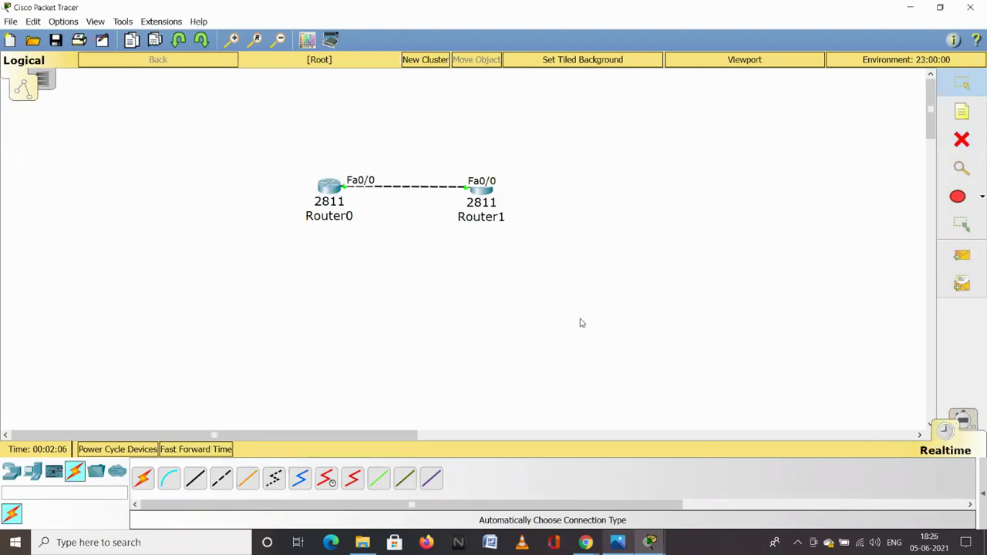
click(332, 189)
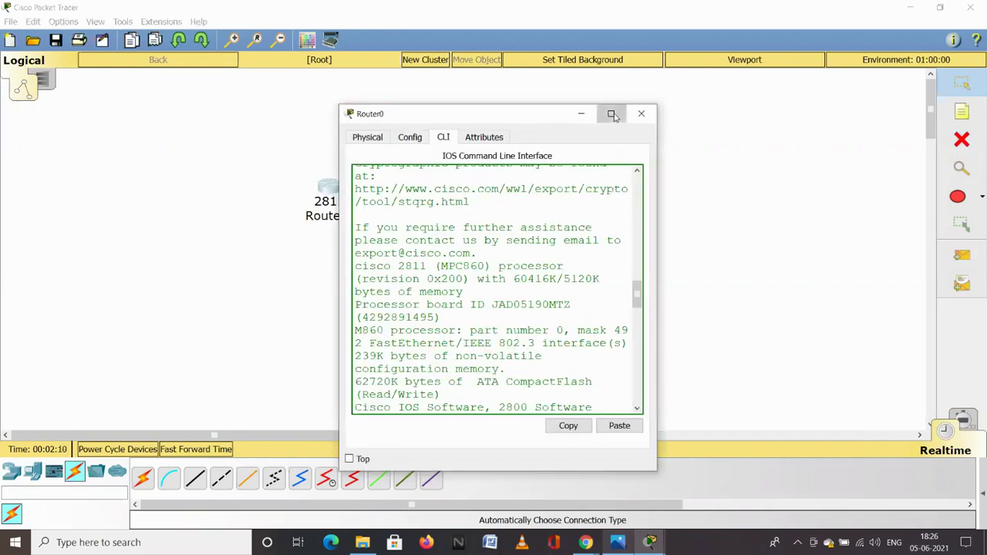
click(610, 114)
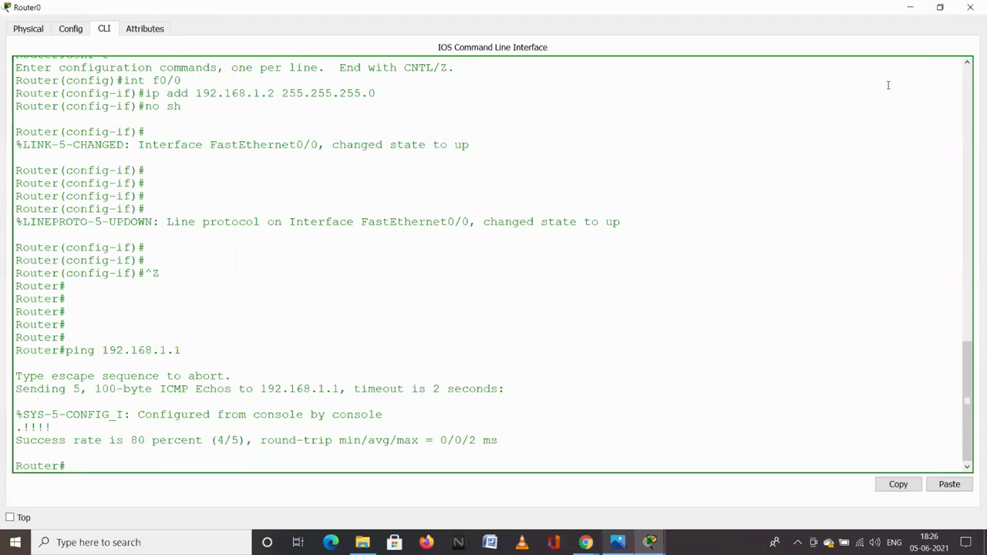
click(973, 7)
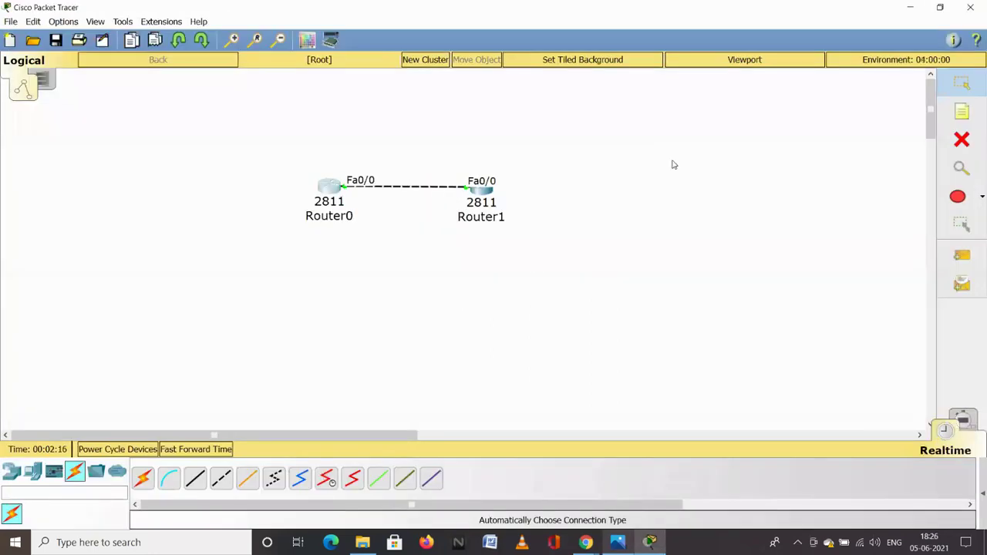
Switch to the Photos window to review the IP header diagram and field descriptions, and close the image.
mouse_move(616, 542)
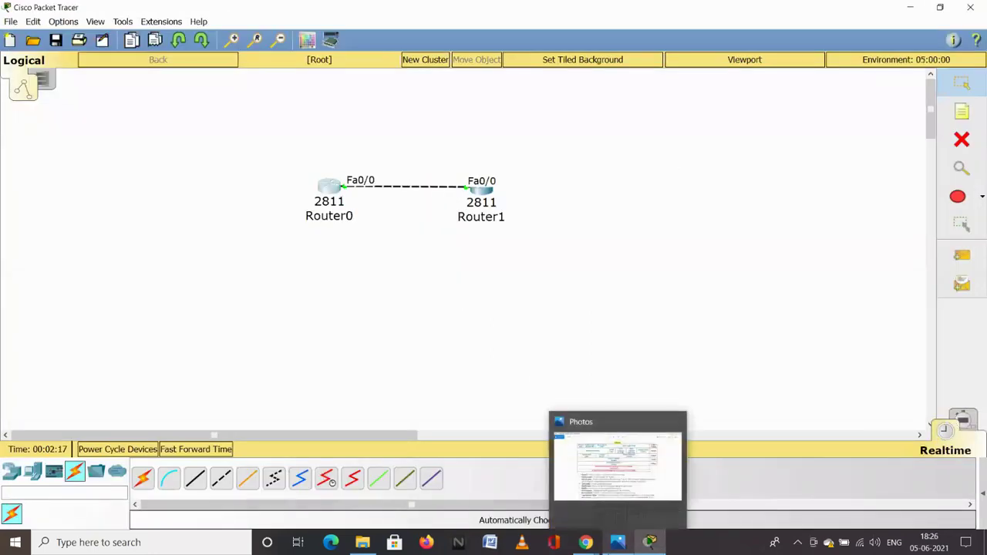
click(630, 472)
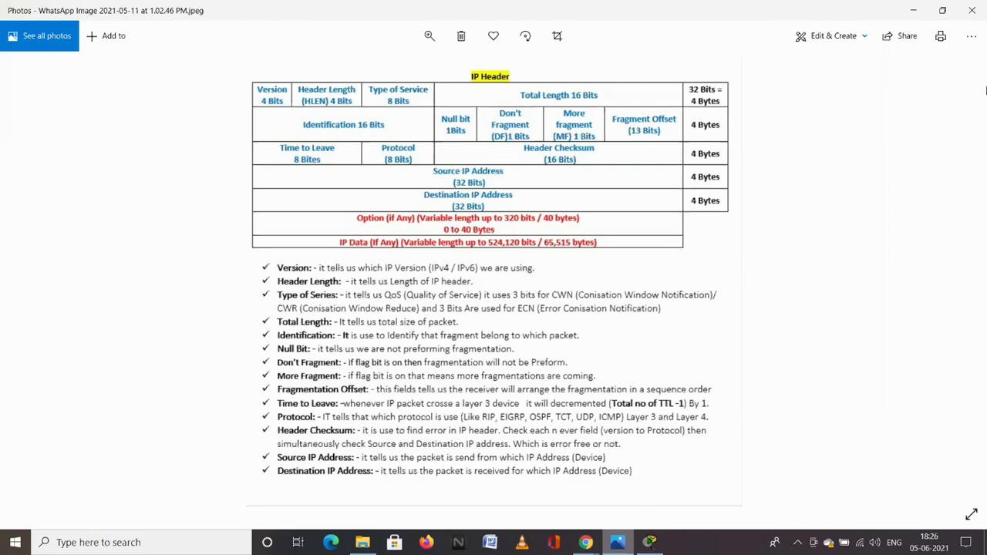
click(975, 10)
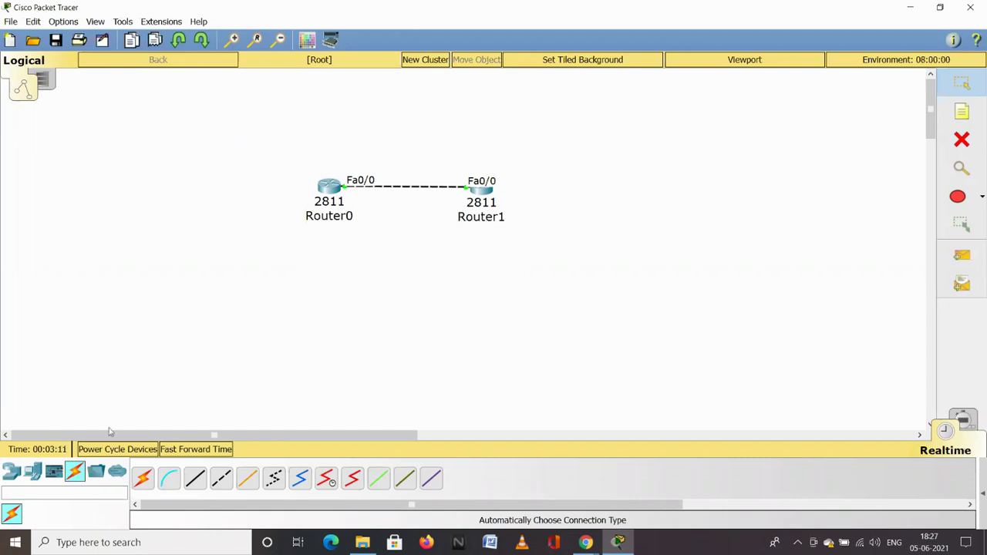
Add a third 2811 router beyond Router1 and connect Router1 to it with an automatically chosen connection.
click(11, 471)
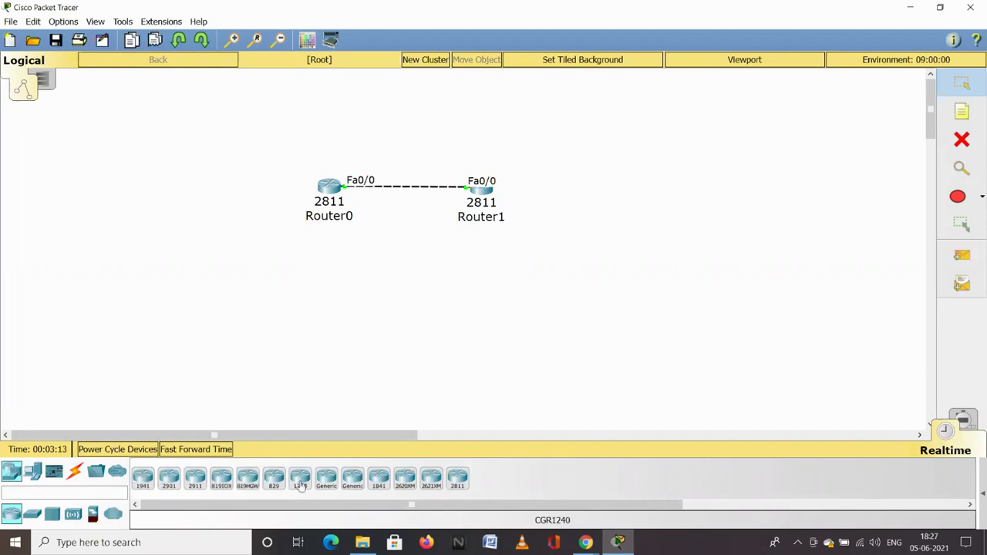
click(458, 478)
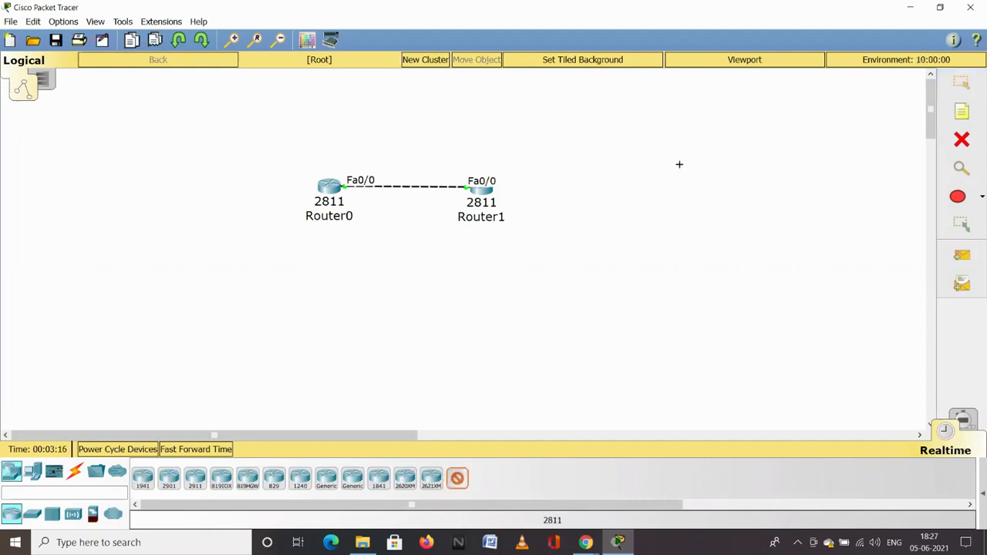
click(692, 191)
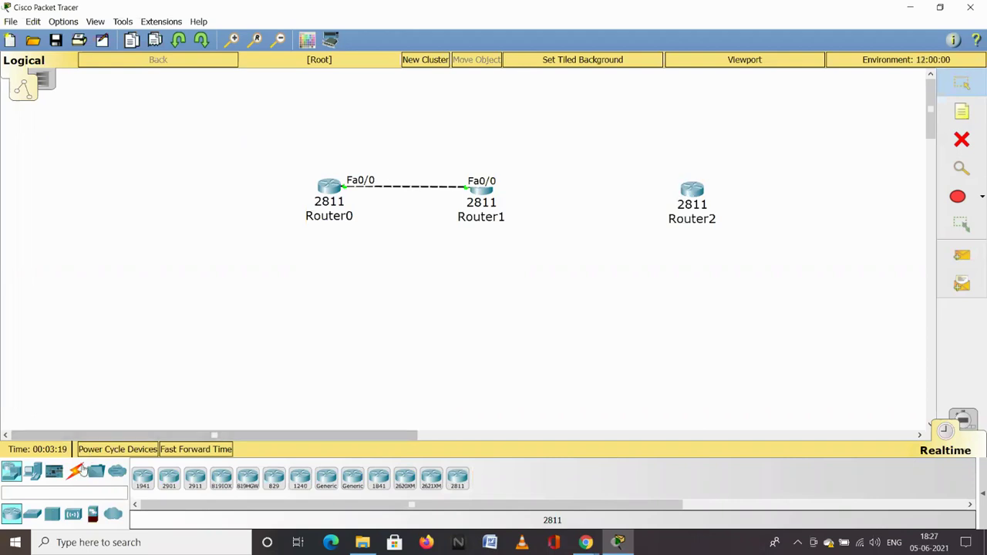
click(75, 472)
click(141, 480)
click(487, 193)
click(702, 193)
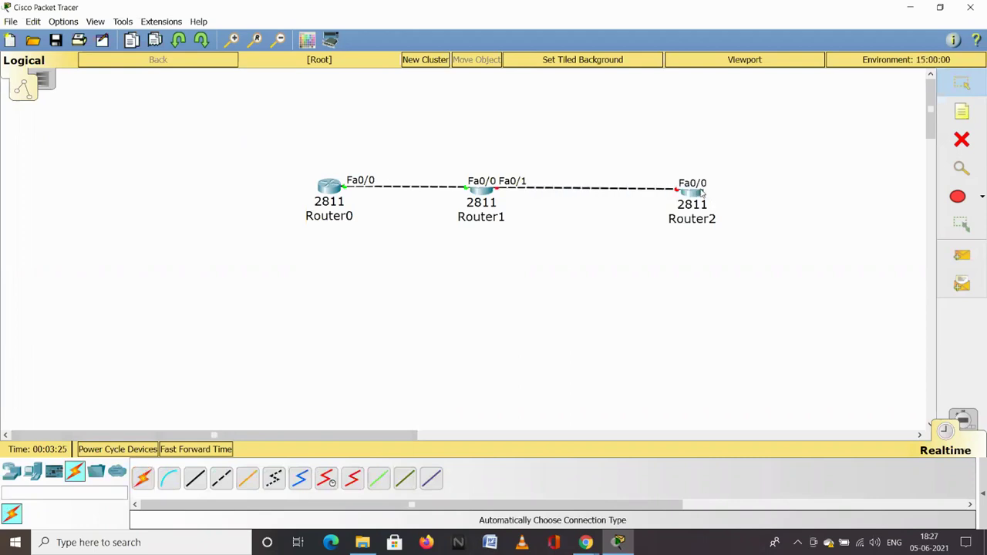
Decline the initial configuration dialog in Router2's command line and enter global configuration mode.
click(697, 192)
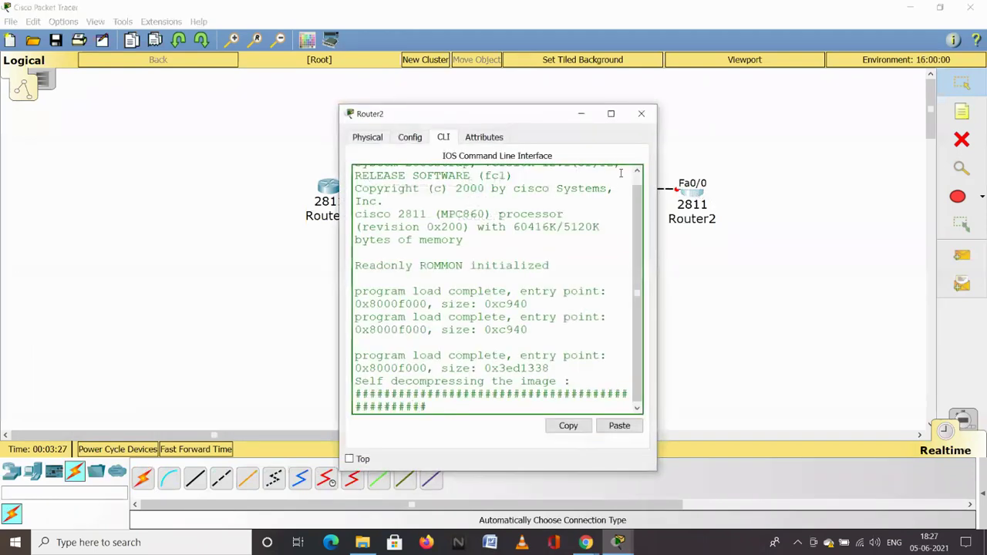
click(611, 113)
text(n)
key(Return)
key(Return)
key(Return)
key(Return)
key(Return)
text(en)
key(Return)
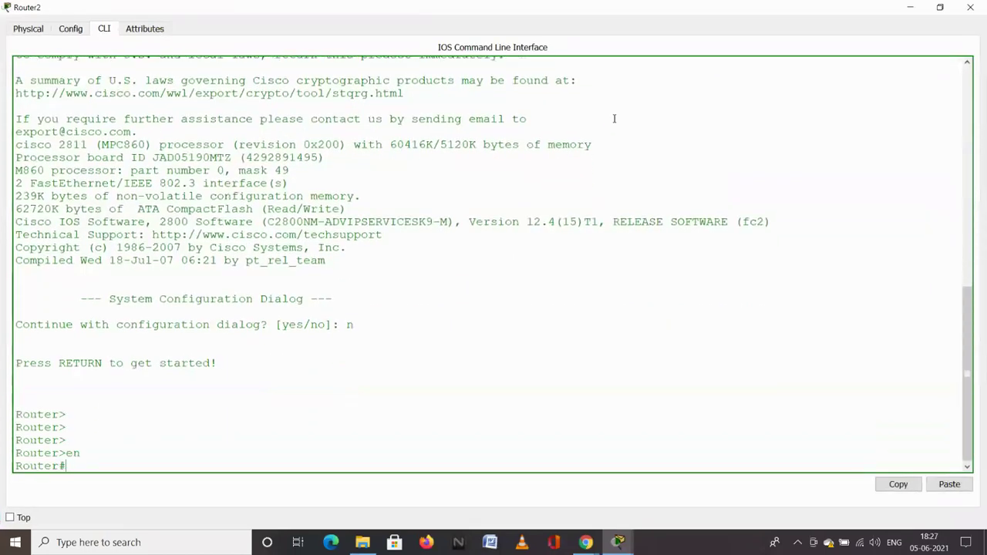
text(conf t)
key(Return)
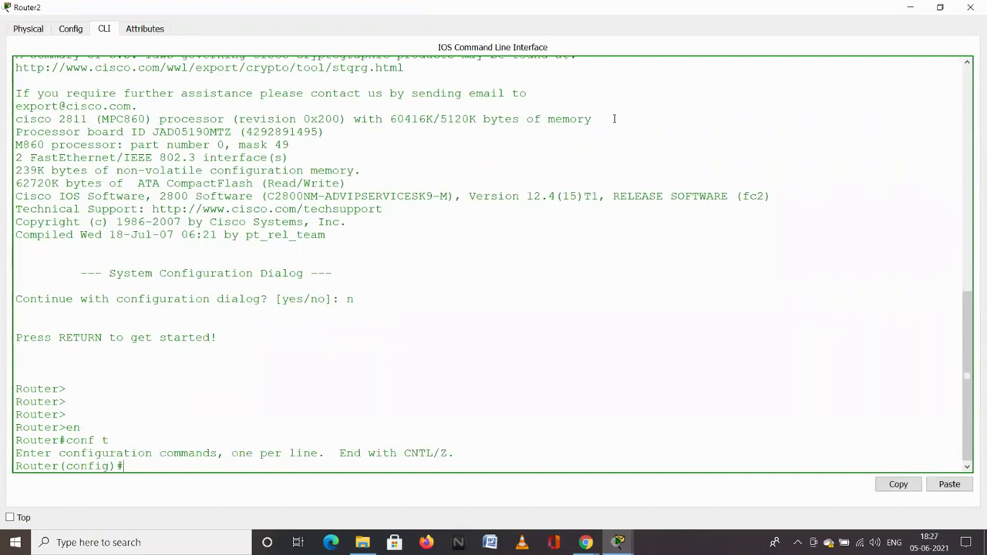
Assign 192.168.2.2 255.255.255.0 to Router2's interface f0/0, enable the interface and return to global configuration mode.
text(int f0/0)
key(Return)
text(i)
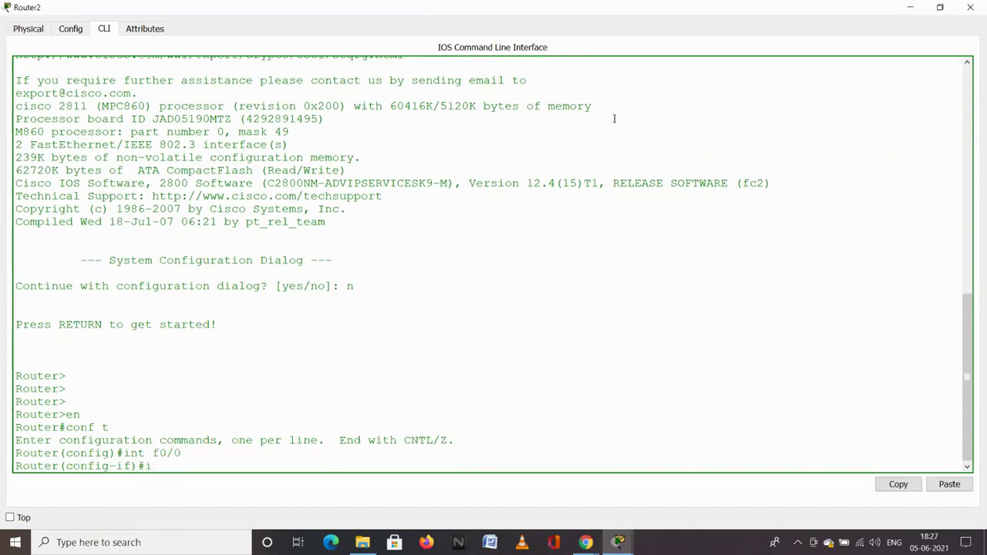
text(p add 192.168.2.2)
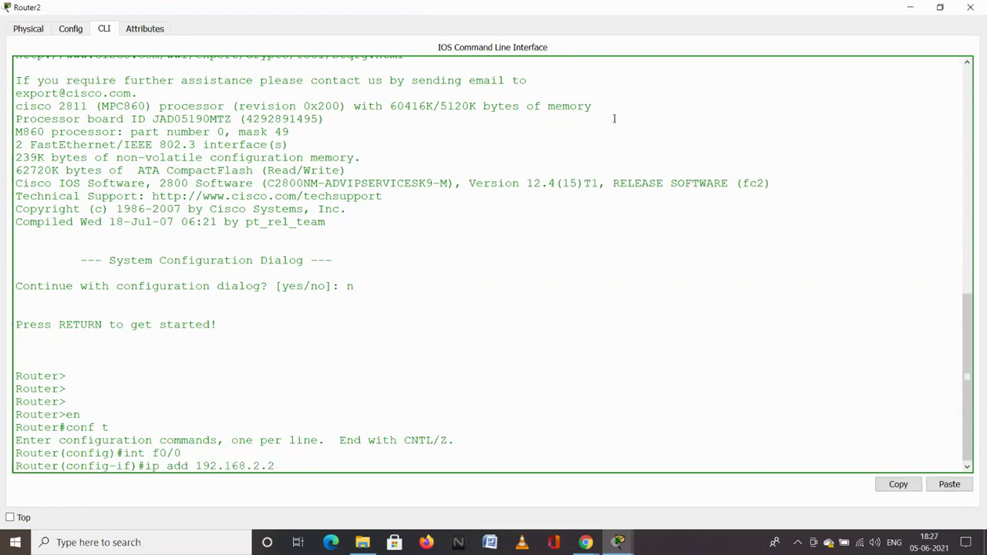
text( 255.255.255.0)
key(Return)
text(no sh)
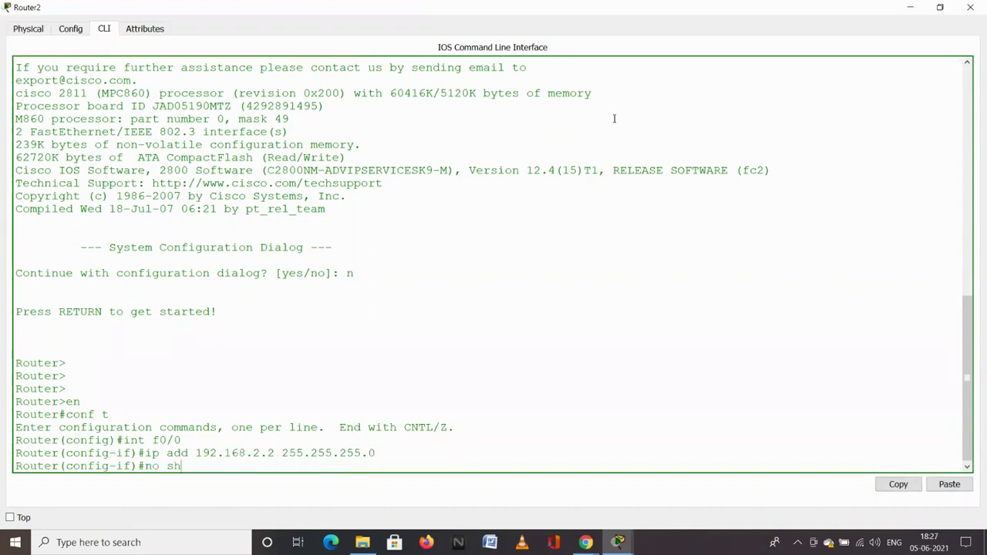
key(Return)
key(Return)
key(Return)
key(Return)
key(Return)
text(ex)
key(Return)
key(Return)
key(Return)
key(Return)
key(Return)
Configure EIGRP 1 with network 0.0.0.0 on Router2 and close its window.
text(router ei)
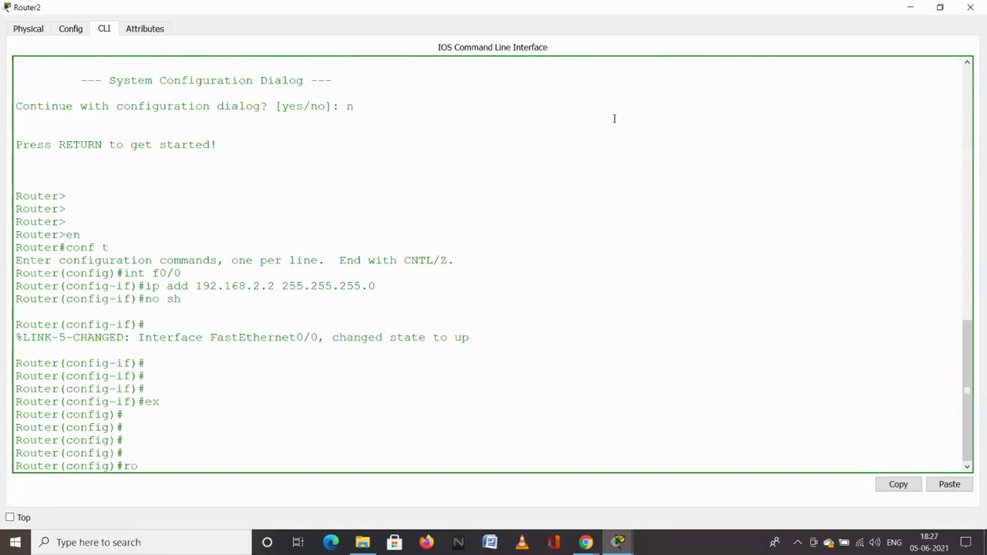
key(Tab)
text(ei)
key(Tab)
text(1)
key(Return)
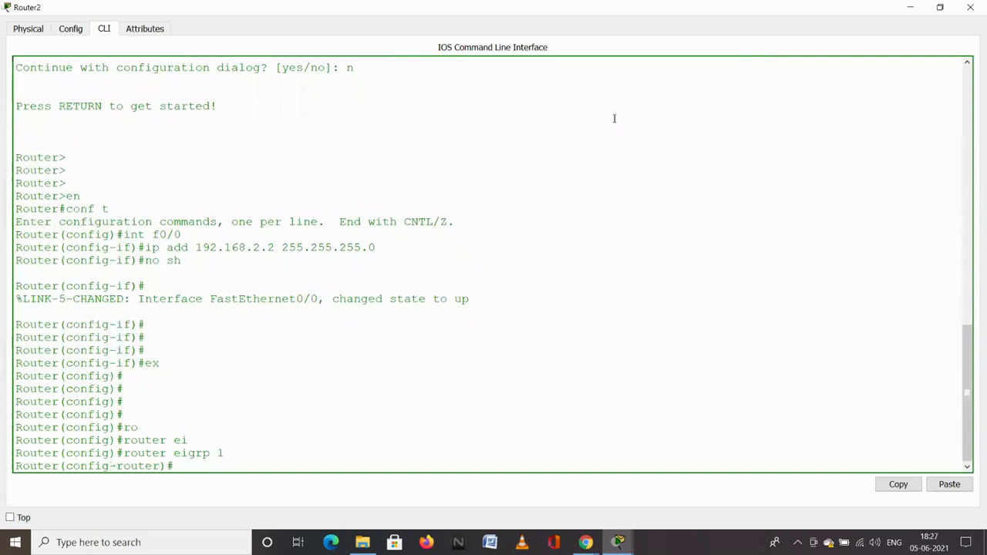
text(net)
key(Tab)
text(0.0.0.0)
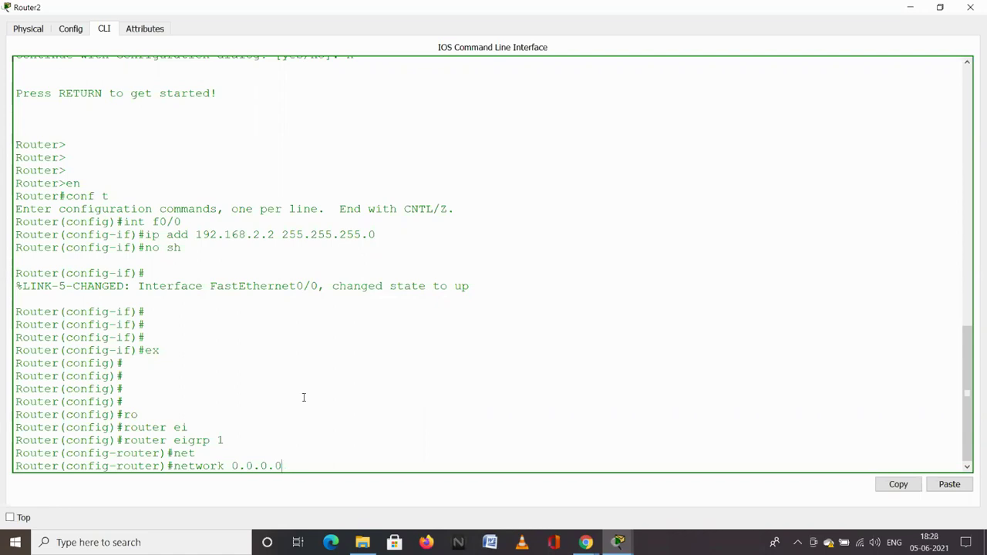
key(Return)
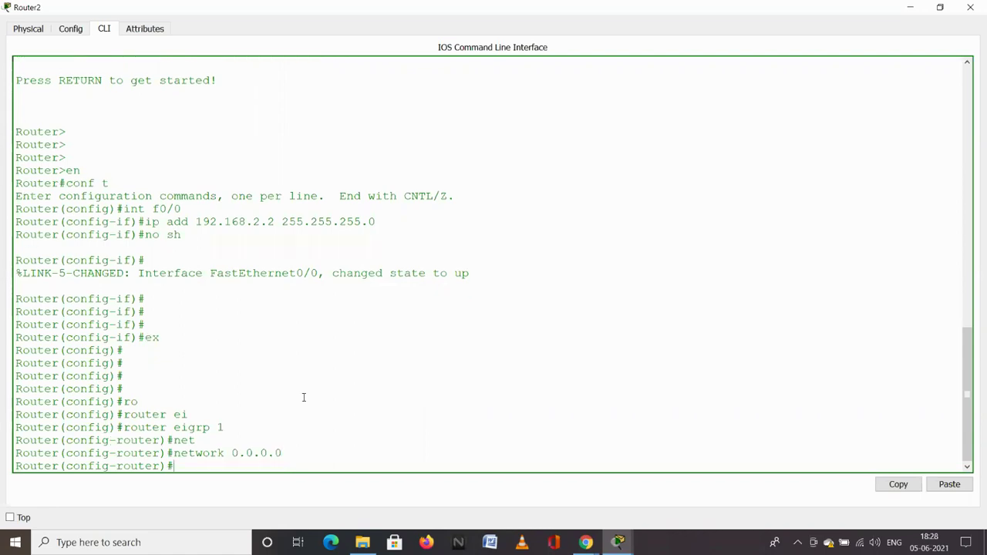
click(970, 7)
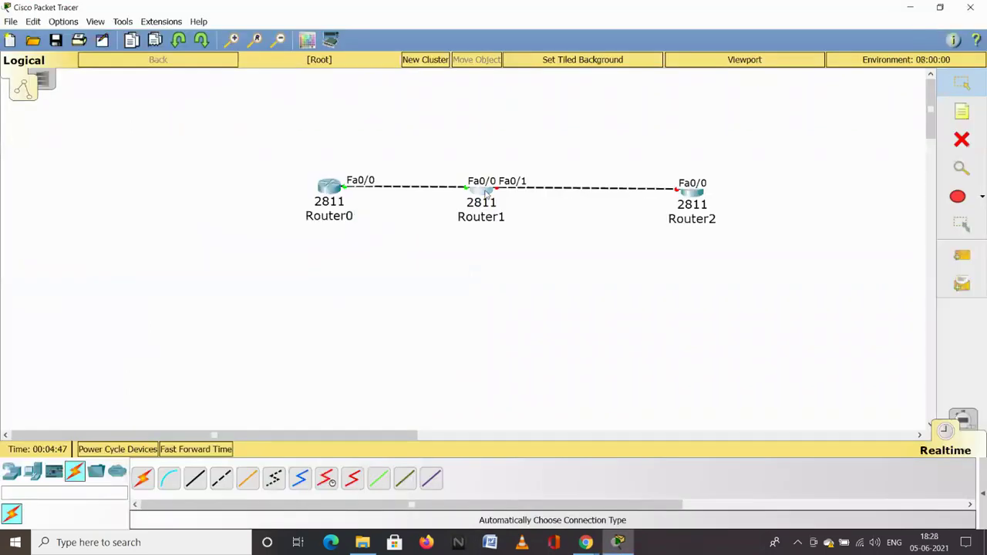
Enter global configuration mode in Router1's command line.
click(481, 188)
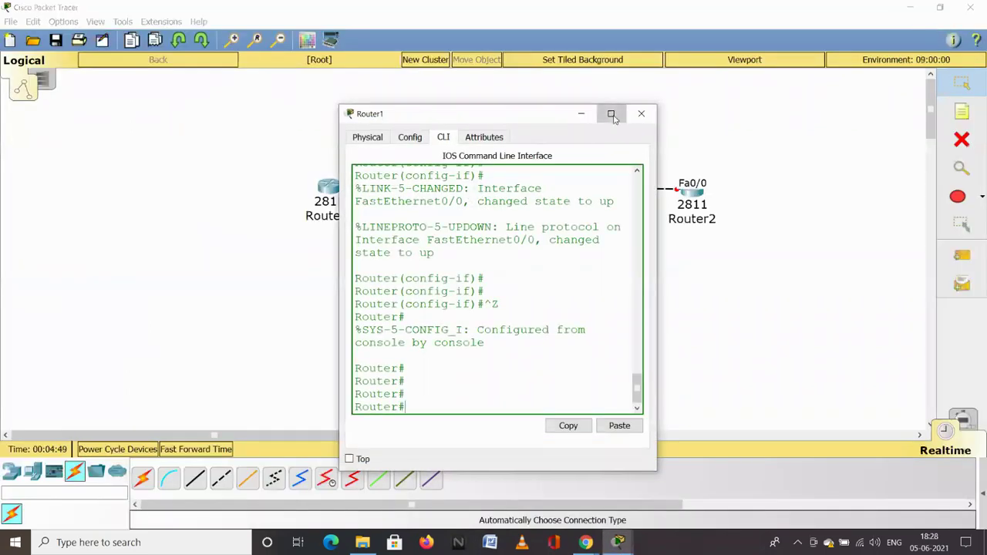
click(612, 113)
key(Return)
text(int)
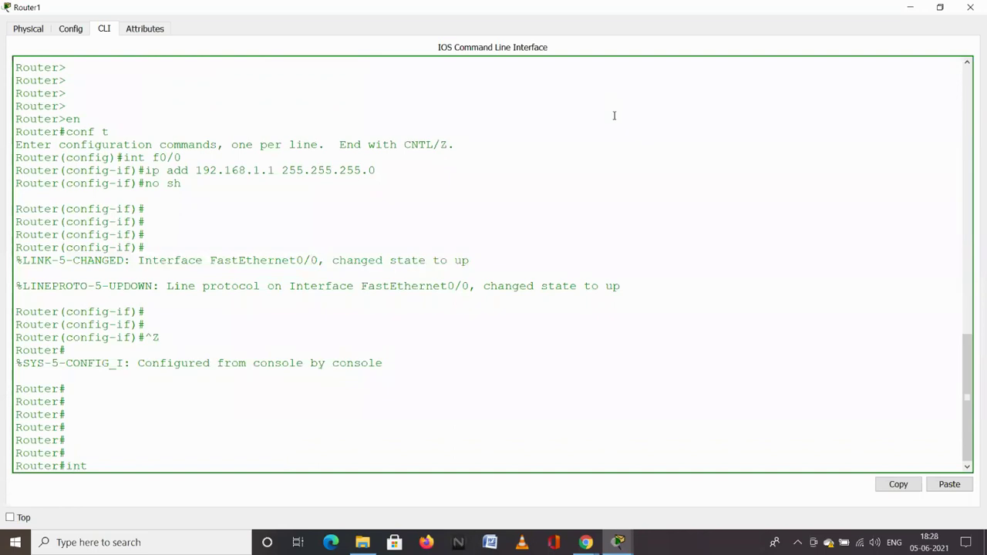
text( f0/1)
key(Return)
text(conf t)
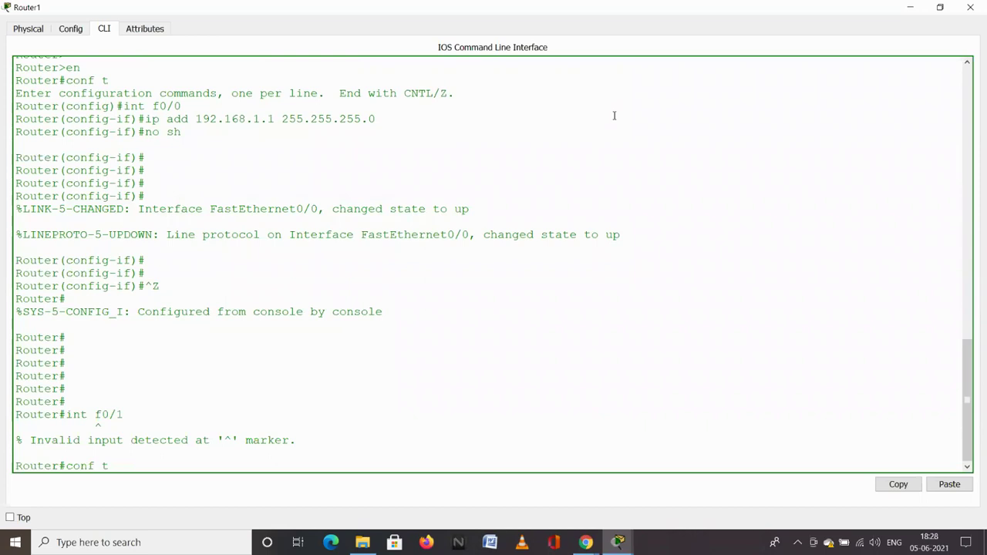
key(Return)
Assign 192.168.2.1 255.255.255.0 to Router1's interface f0/1, enable the interface and return to global configuration mode.
text(int )
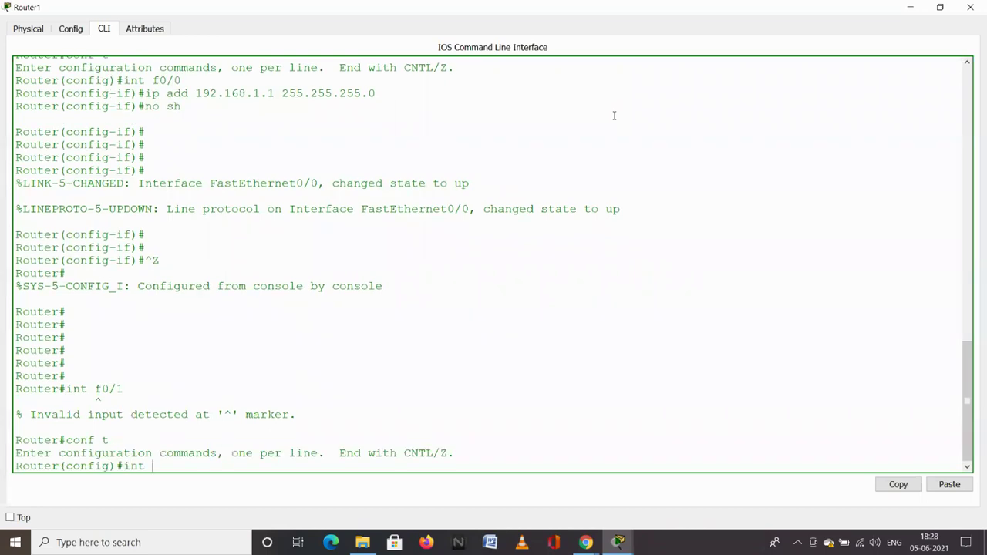
text(f0/1)
key(Return)
text(ip add)
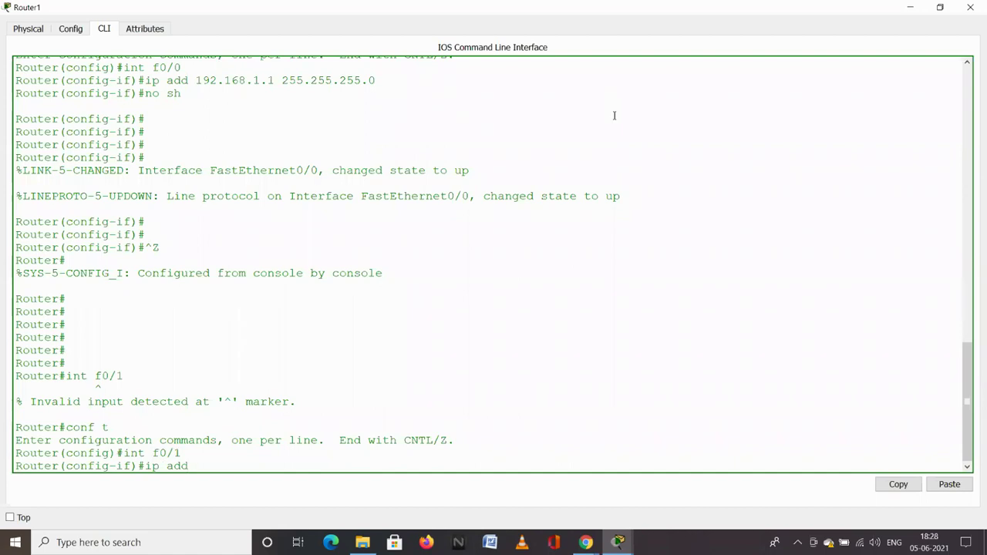
text( 192.168.2.1 255.255.255.0)
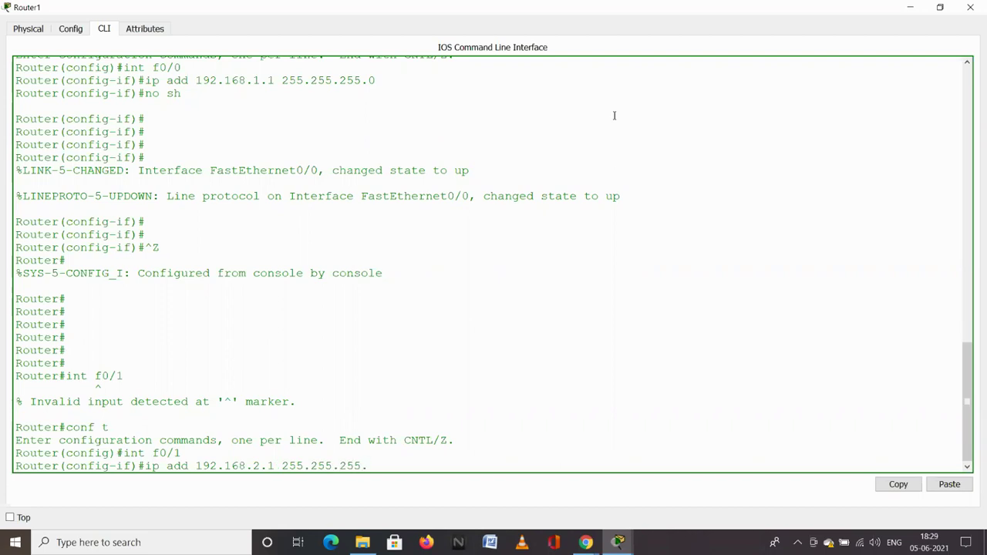
key(Return)
text(no sh)
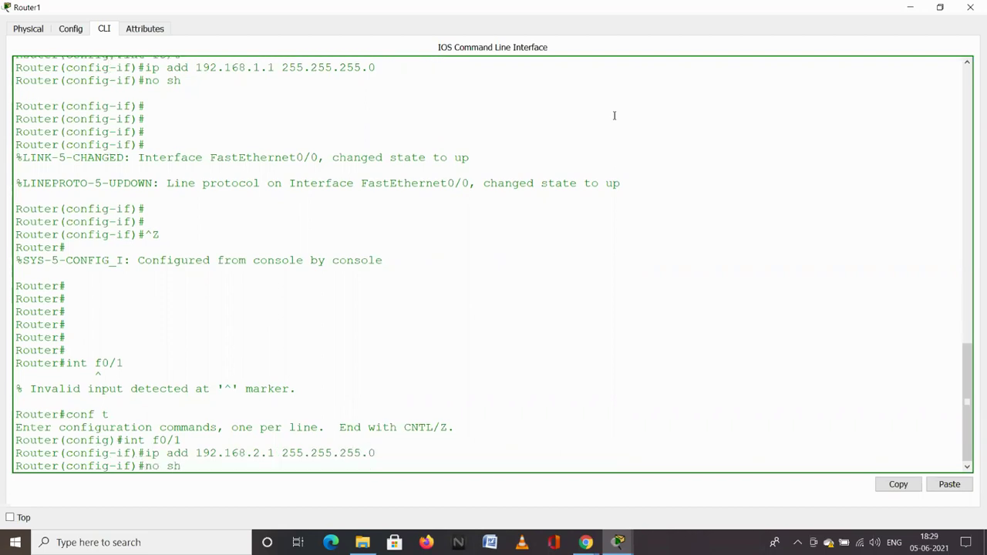
key(Return)
key(Return)
key(Return)
key(Return)
key(Return)
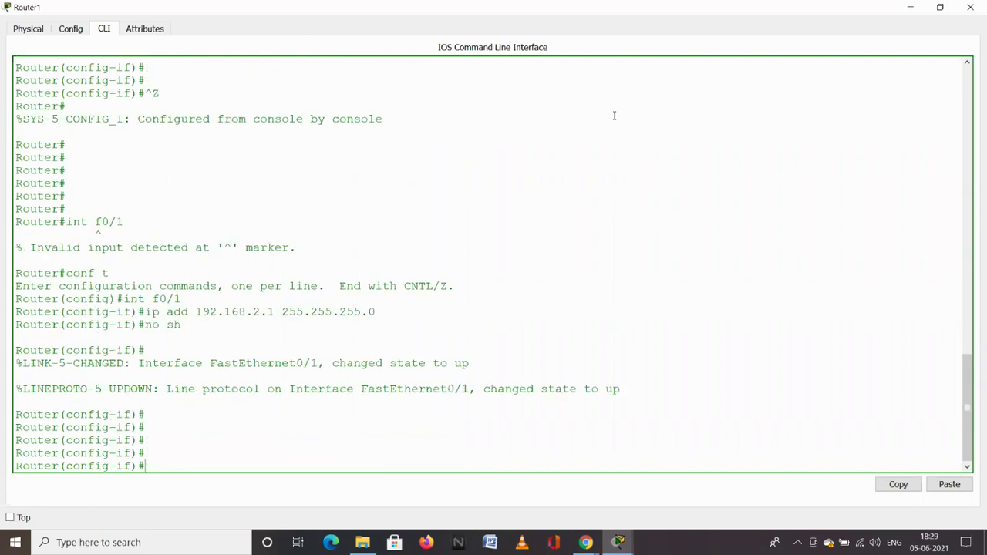
text(ex)
key(Return)
key(Return)
key(Return)
key(Return)
key(Return)
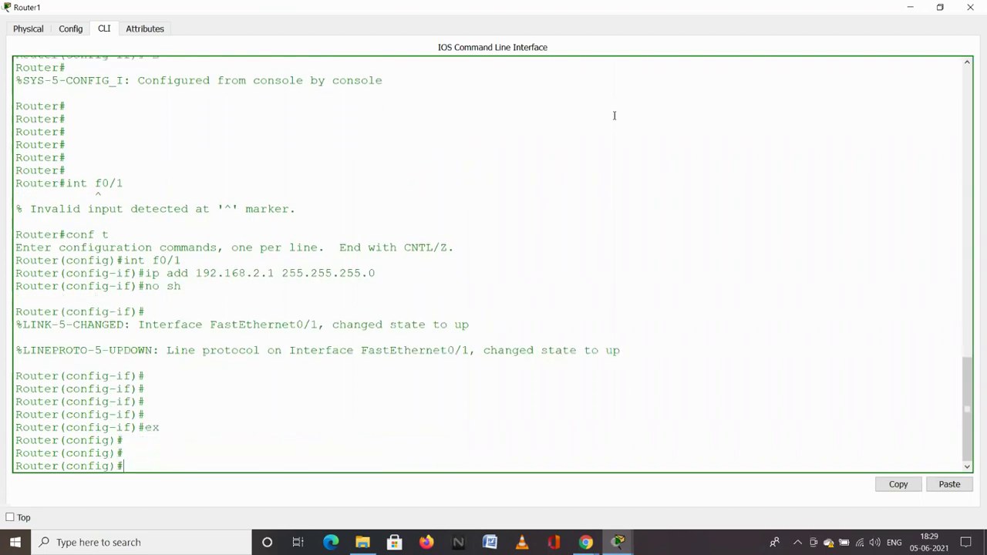
Configure EIGRP 1 with network 0.0.0.0 on Router1 and close its window.
text(ro)
key(Tab)
text(ei)
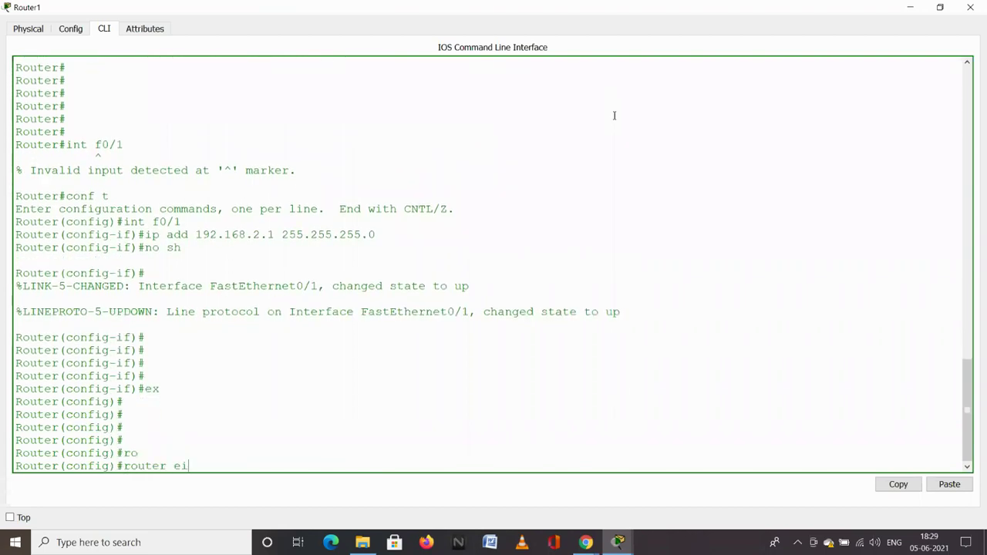
key(Tab)
text(1)
key(Return)
text(net)
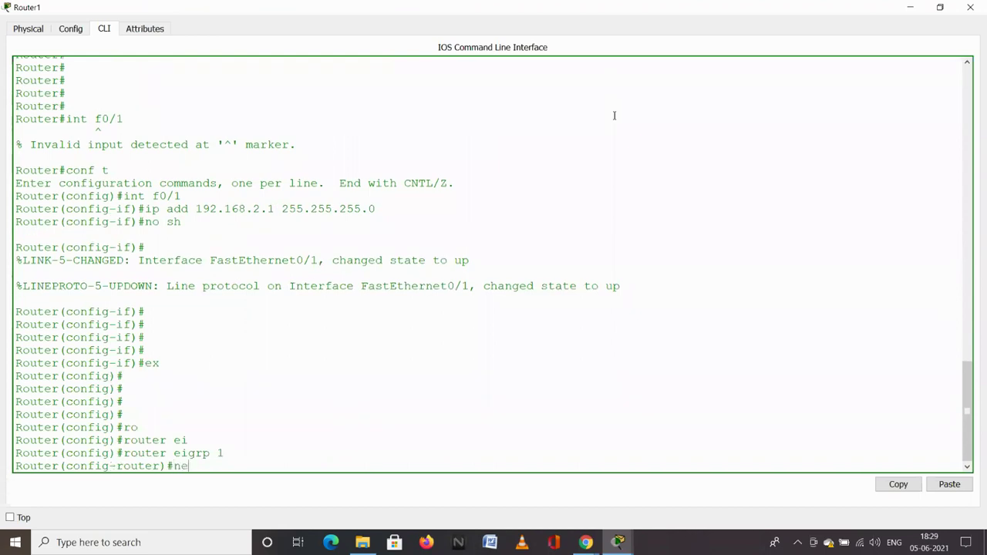
key(Tab)
text(0.0.0.0)
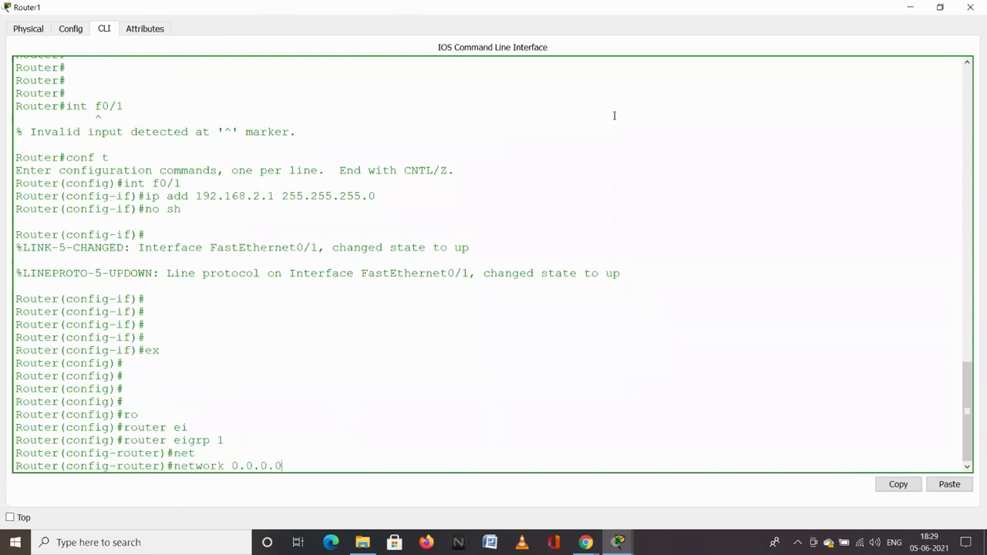
key(Return)
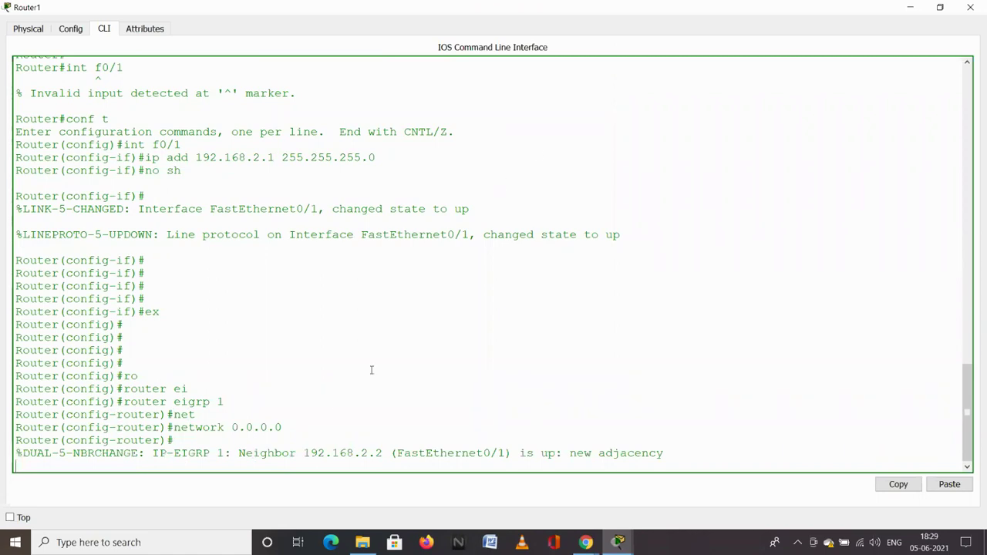
click(970, 7)
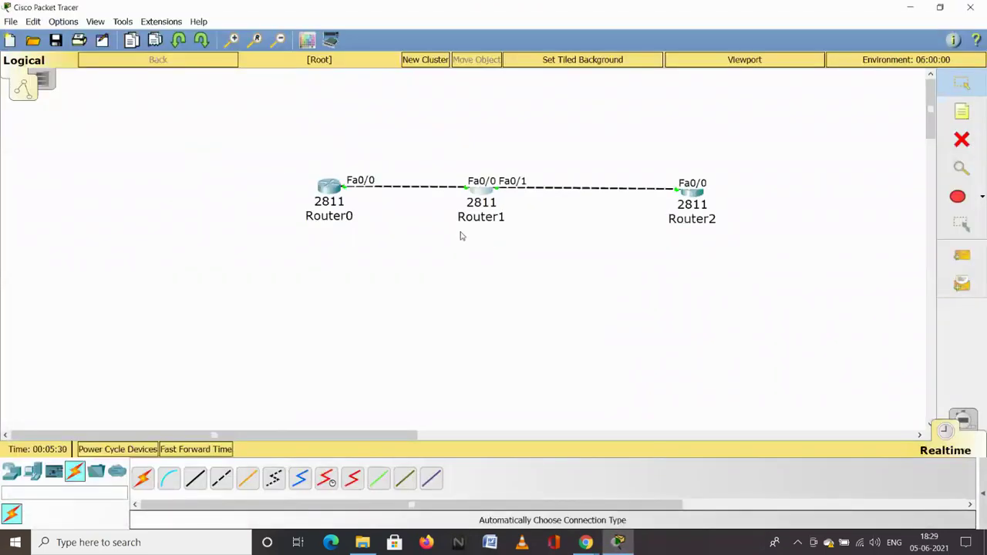
Enter global configuration mode in Router0's command line with the window maximized.
click(335, 192)
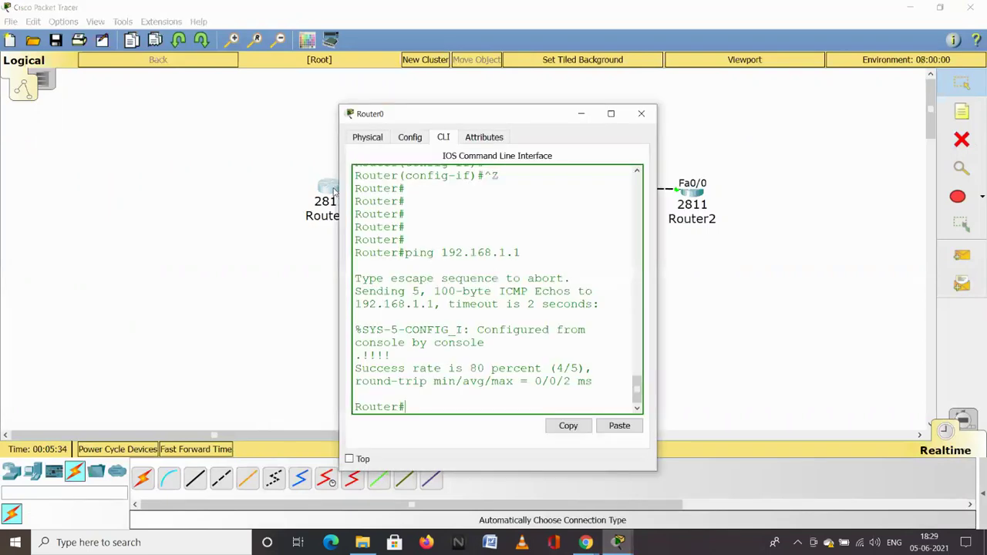
click(611, 116)
text(conf t)
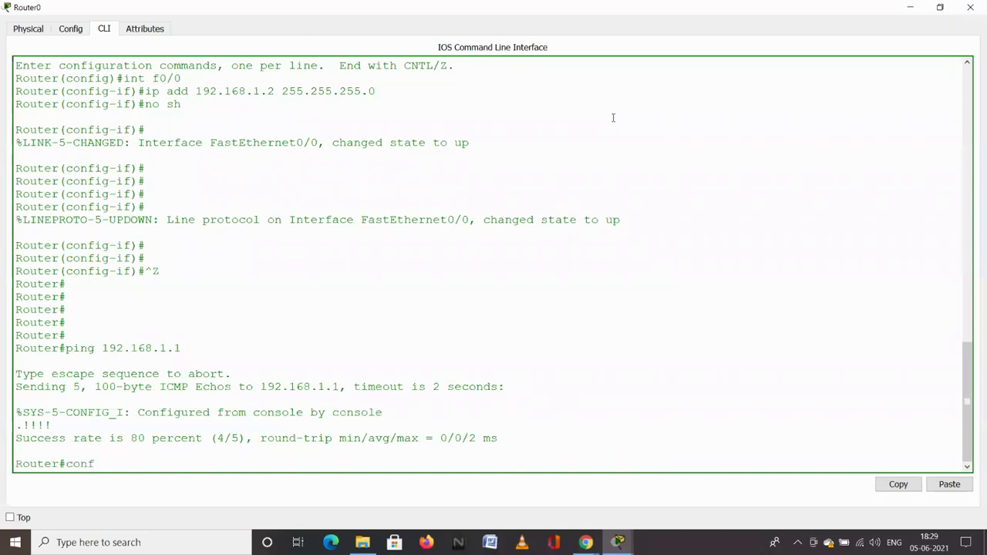
key(Return)
Configure EIGRP 1 with network 0.0.0.0 on Router0.
text(ro)
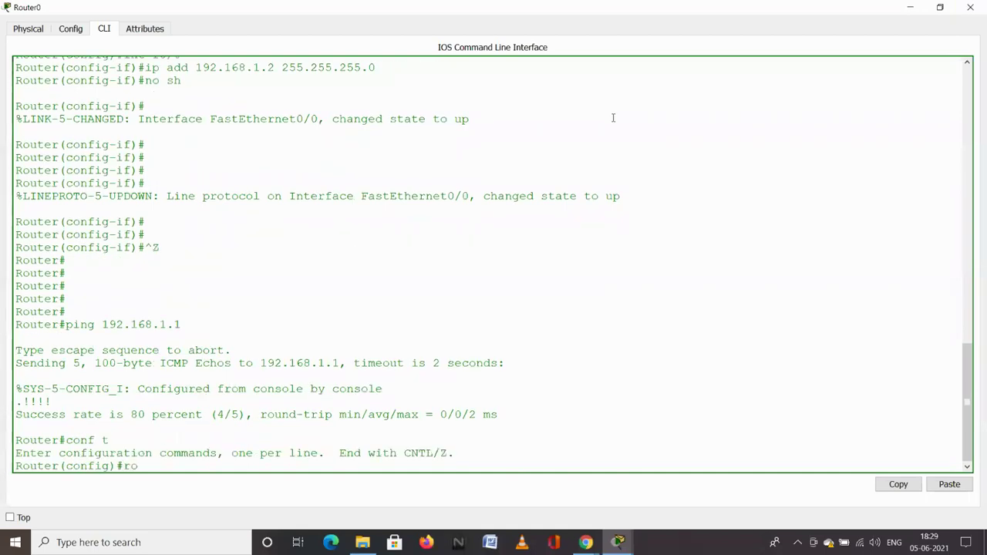
key(Tab)
text(ei)
key(Tab)
text(1)
key(Return)
text(net)
key(Tab)
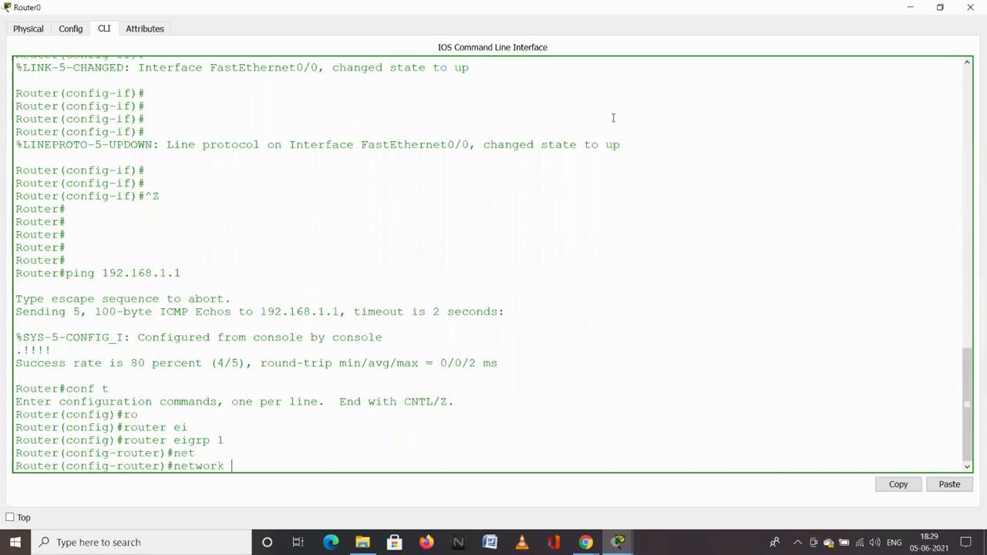
text(0.0.0.0)
key(Return)
key(Return)
key(Return)
key(Return)
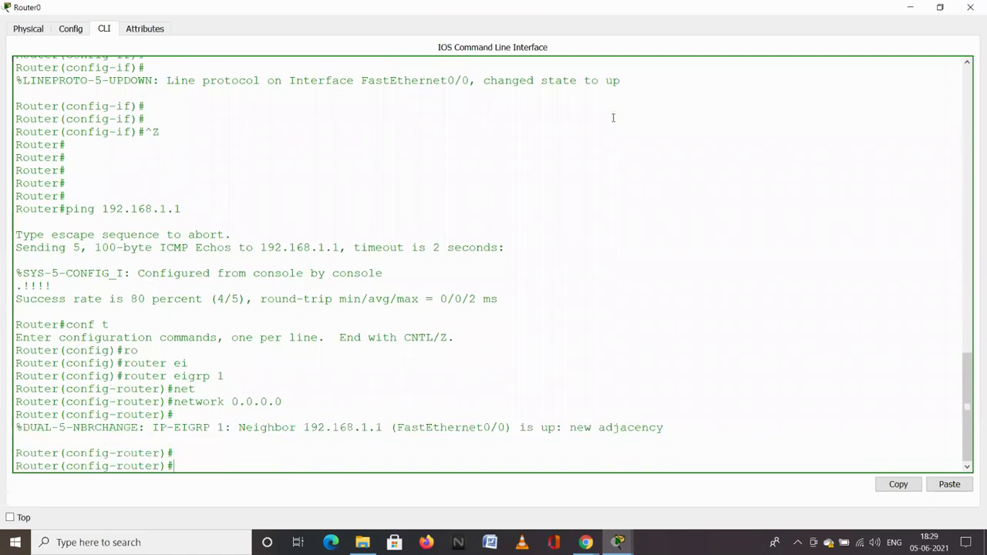
Return Router0 to privileged EXEC mode and minimize its window.
key(ctrl+z)
key(Return)
key(Return)
key(Return)
key(Return)
key(Return)
key(Return)
text(pi)
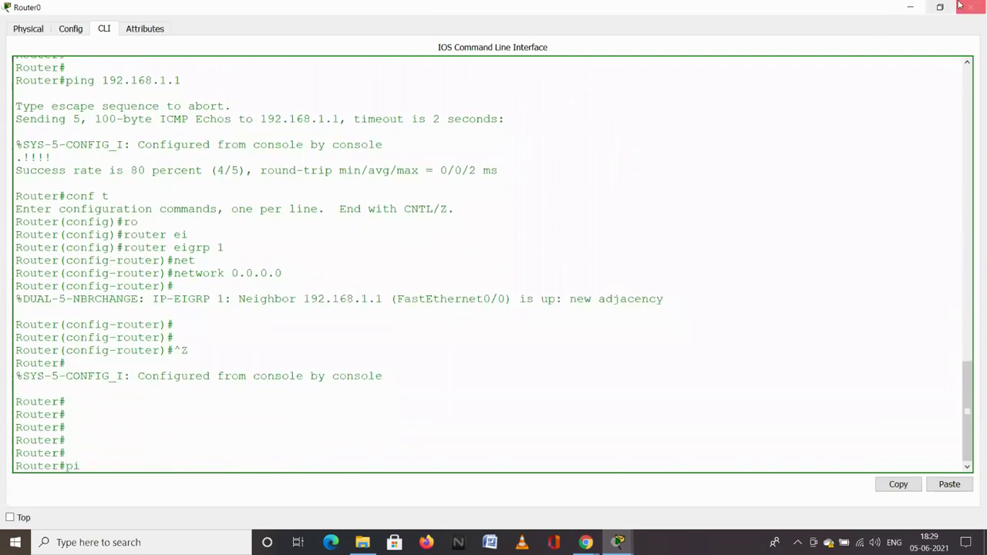
click(916, 8)
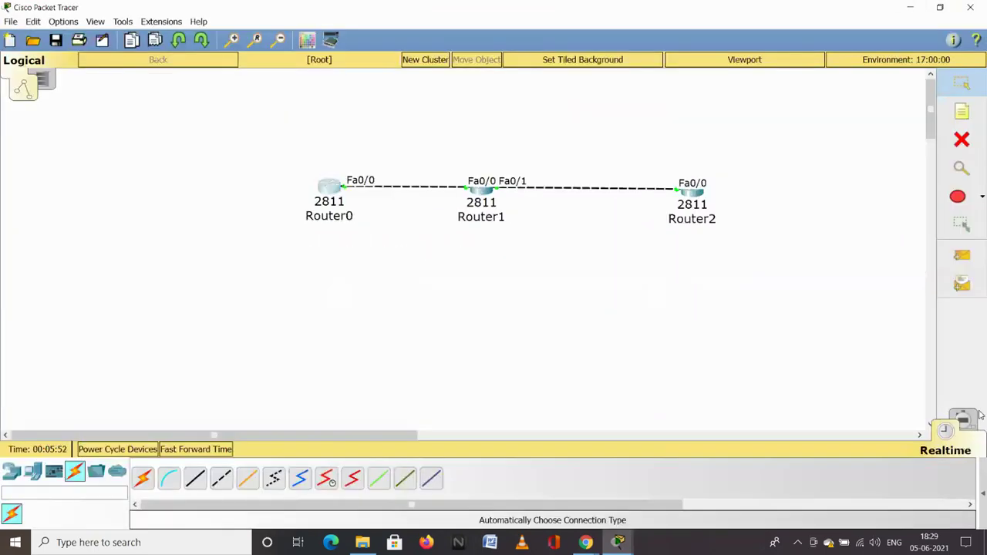
Switch to simulation mode, check the event list filters and close the simulation panel.
click(968, 420)
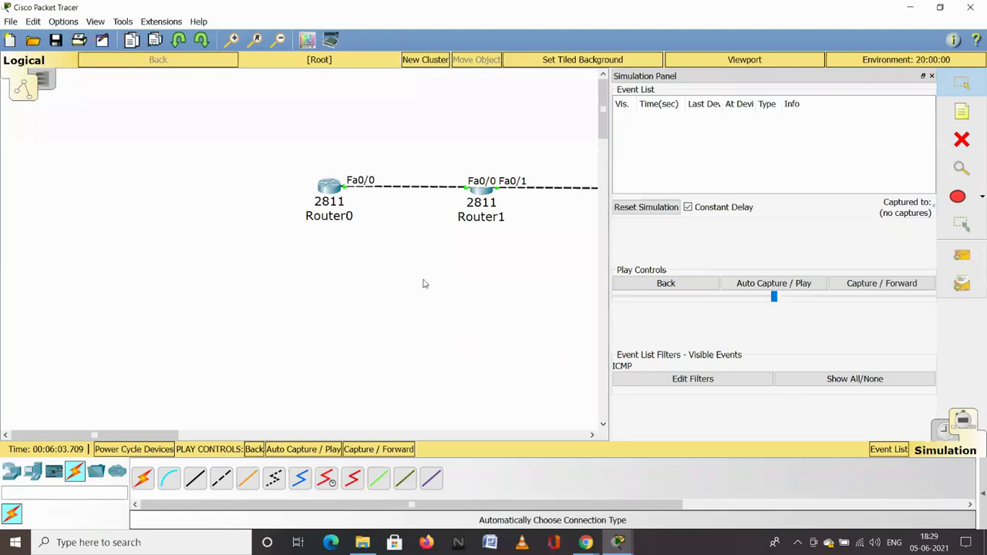
click(689, 380)
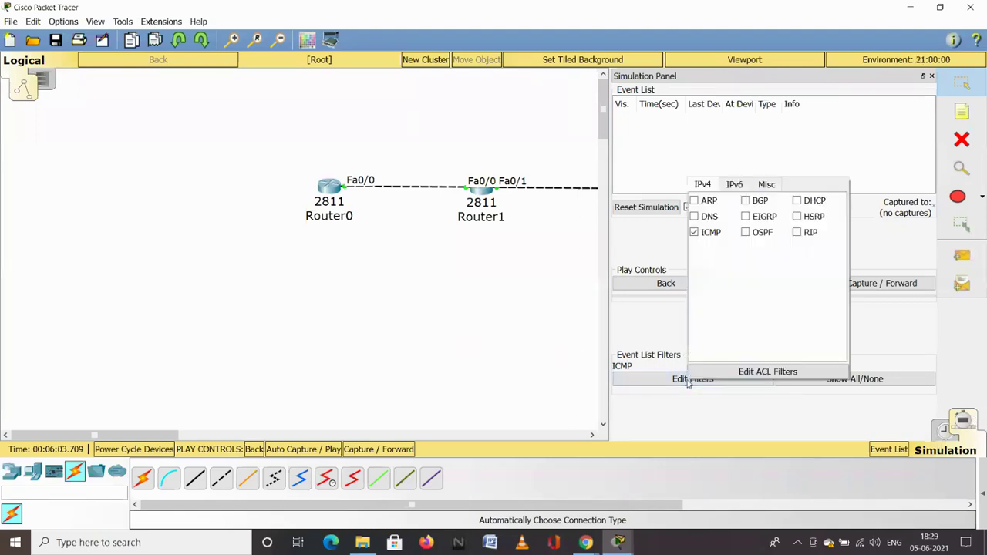
click(932, 76)
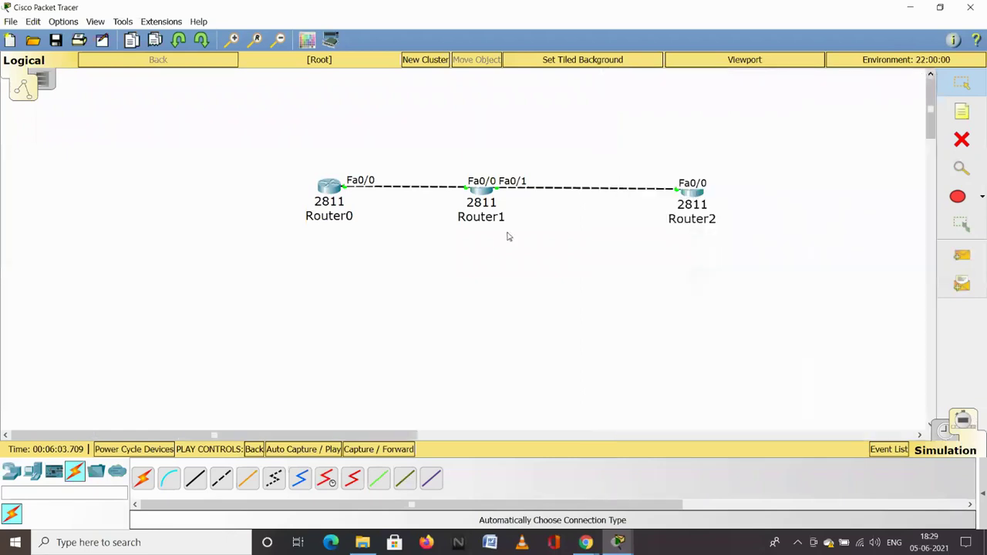
Ping 192.168.2.2 from Router0's command line.
click(334, 191)
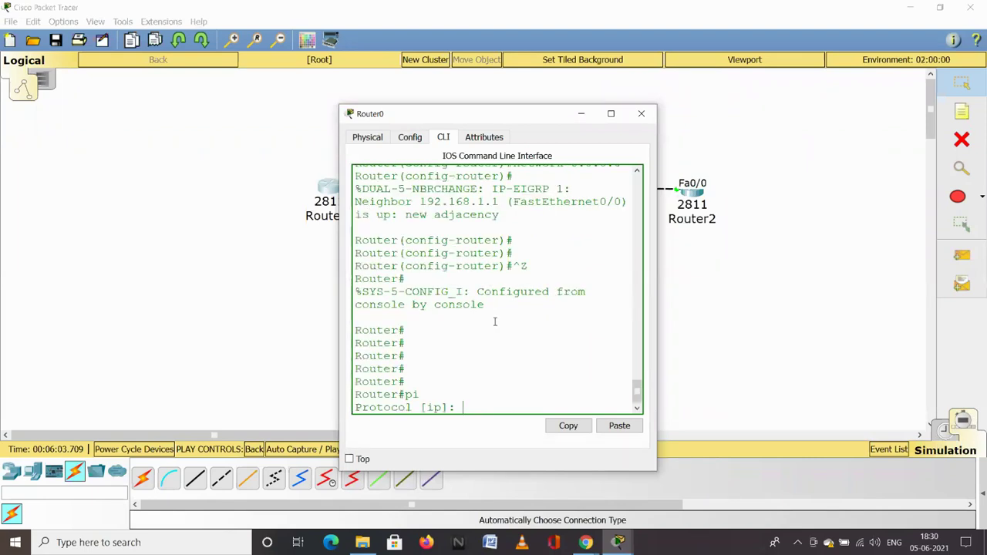
text(p)
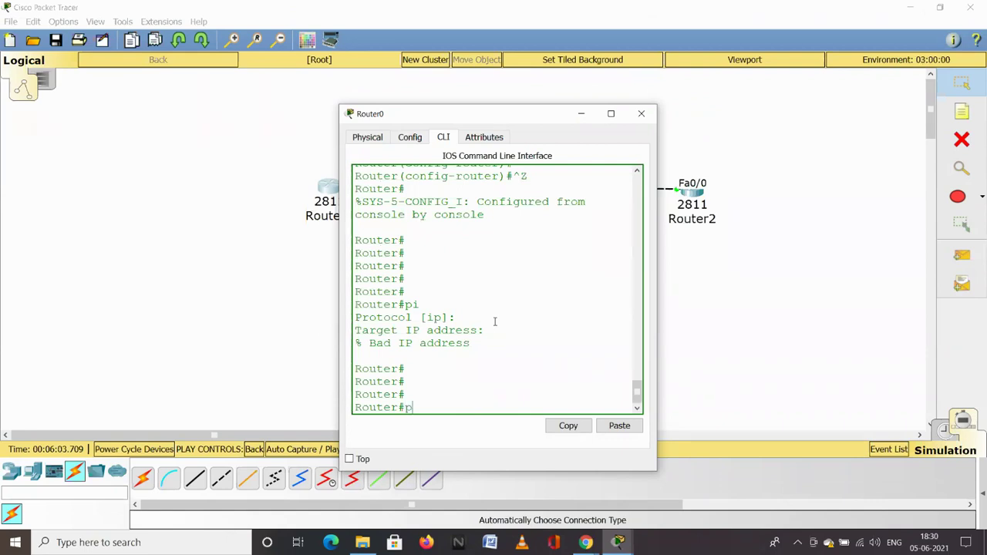
text(ing 192.168.2.2)
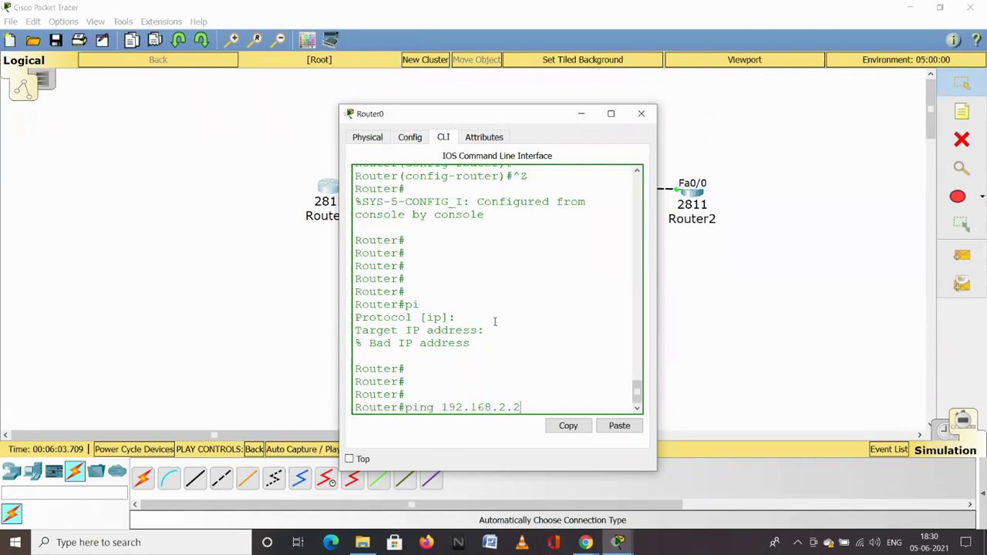
key(Return)
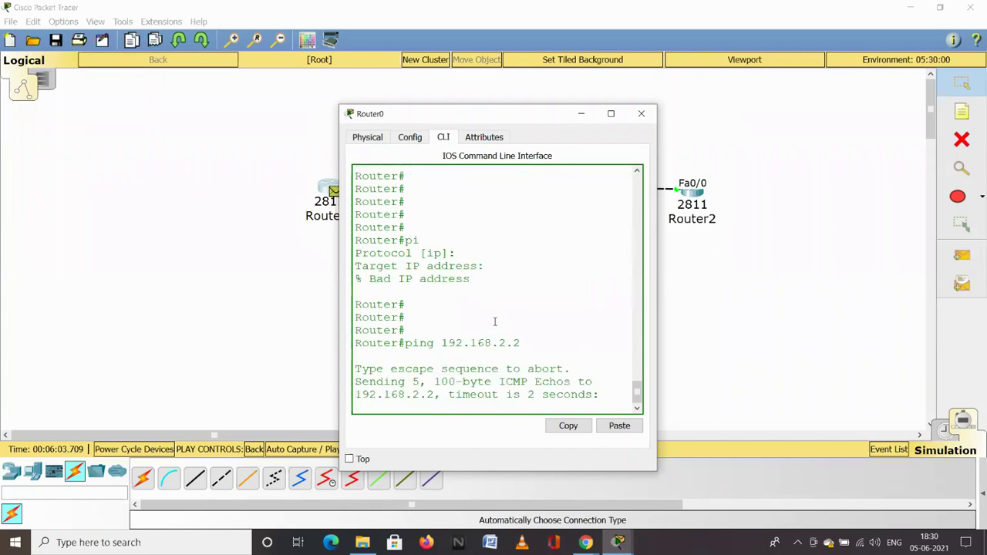
Minimize Router0's window and examine the outbound PDU details of the ping packet at Router0.
click(581, 114)
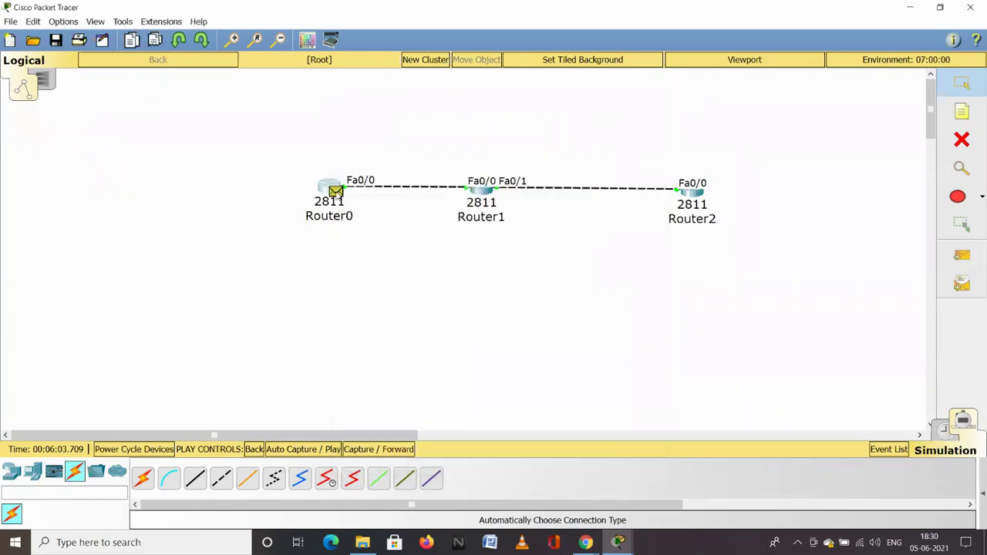
click(467, 122)
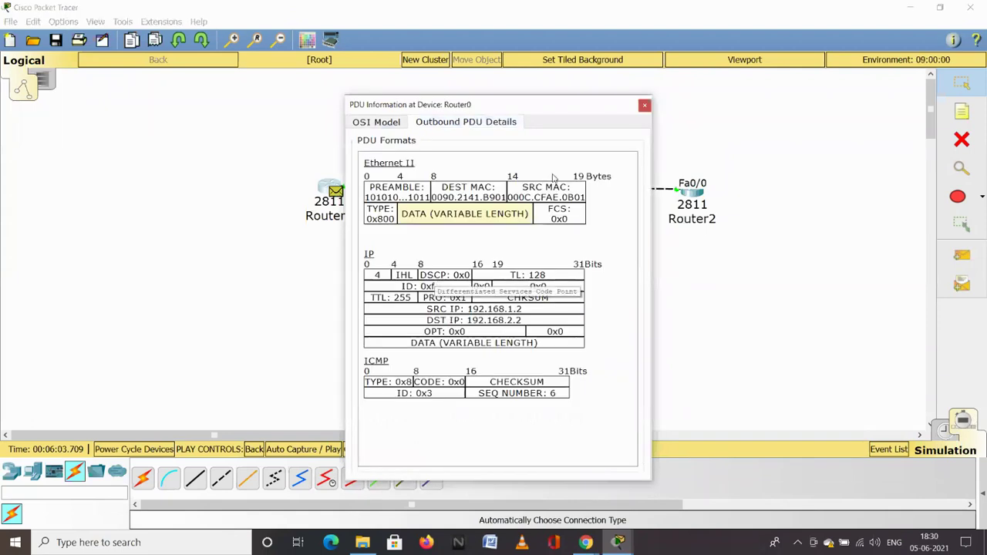
click(645, 105)
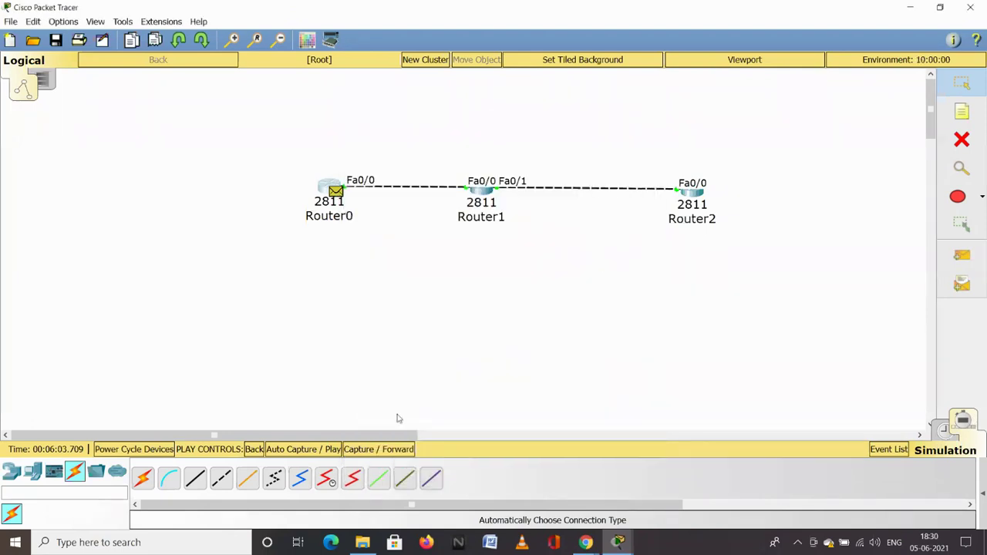
Advance the ping packet to Router1 and compare the TTL in its inbound and outbound PDU details.
click(396, 450)
click(489, 192)
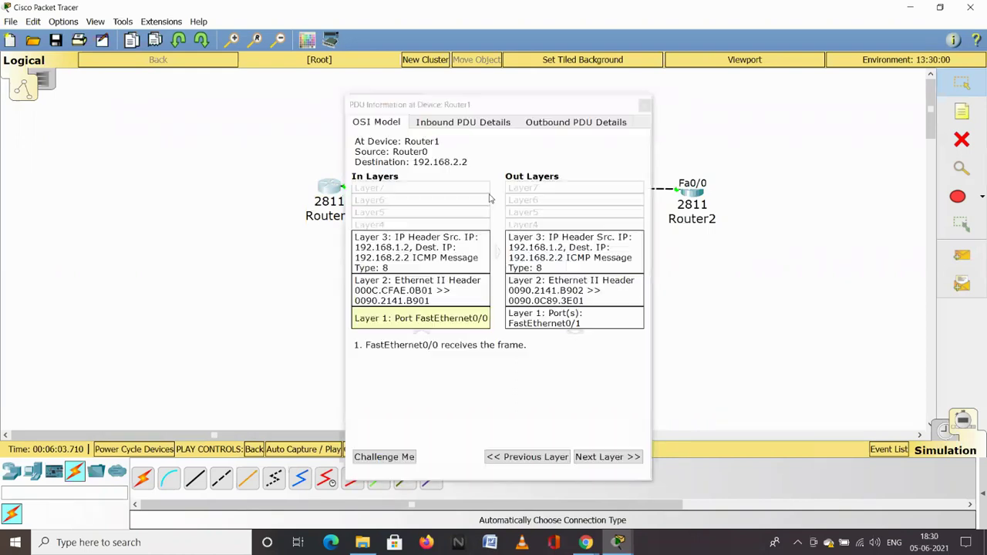
click(493, 128)
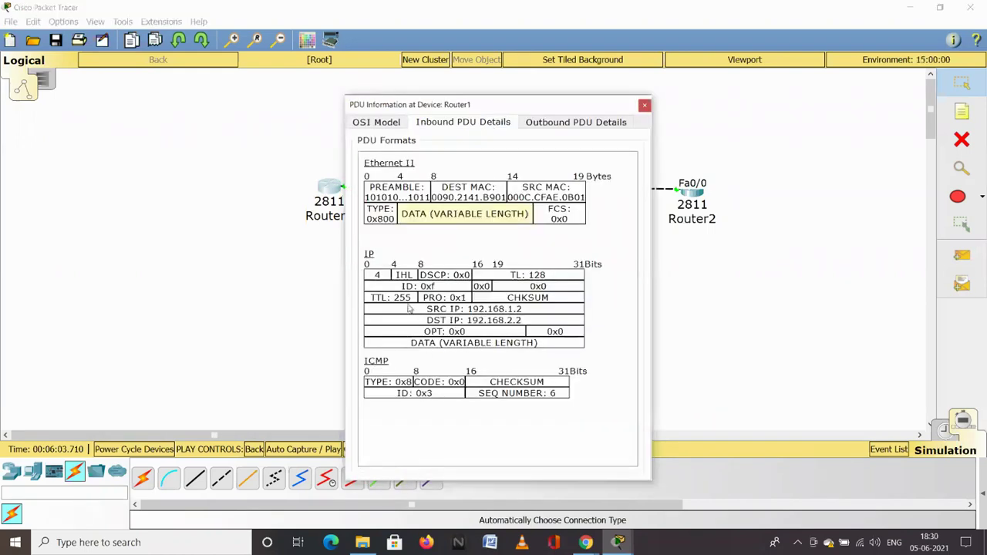
click(599, 124)
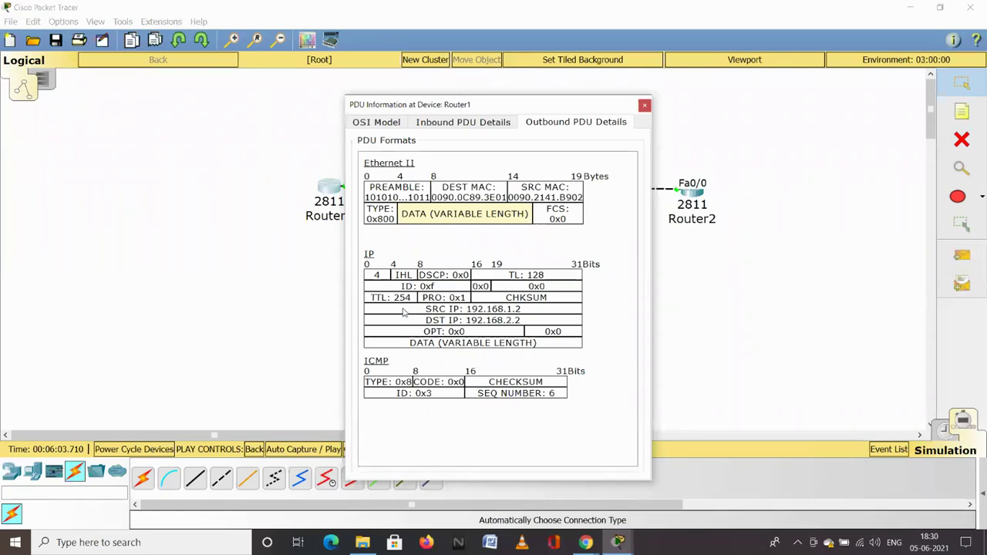
click(644, 106)
Advance the ping packet to Router2 and examine its inbound and outbound PDU details.
click(397, 449)
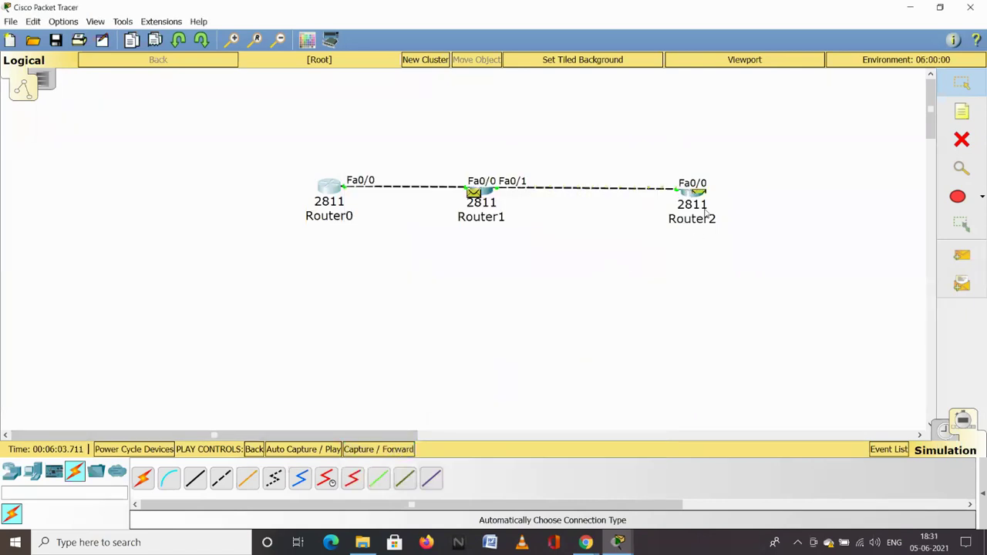
mouse_move(705, 215)
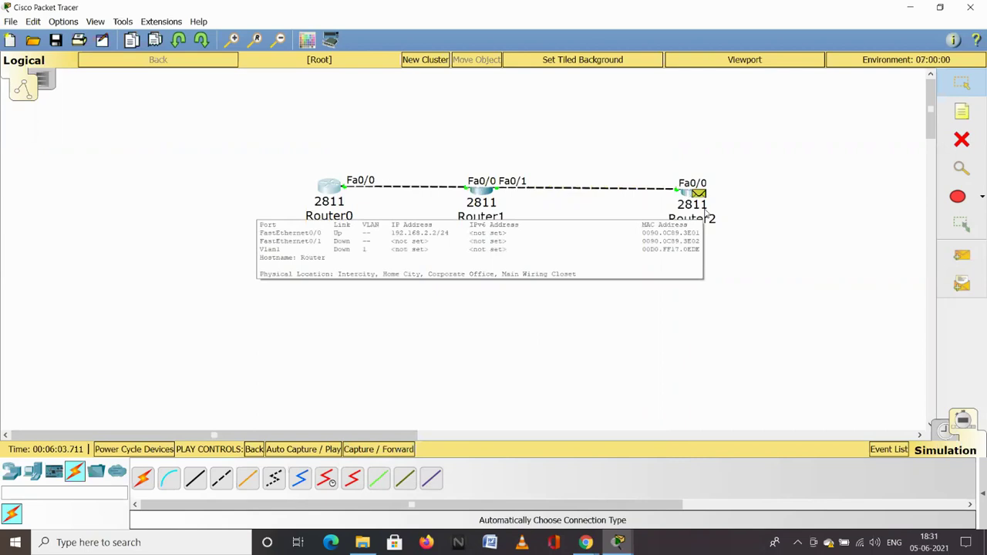
click(698, 195)
click(490, 124)
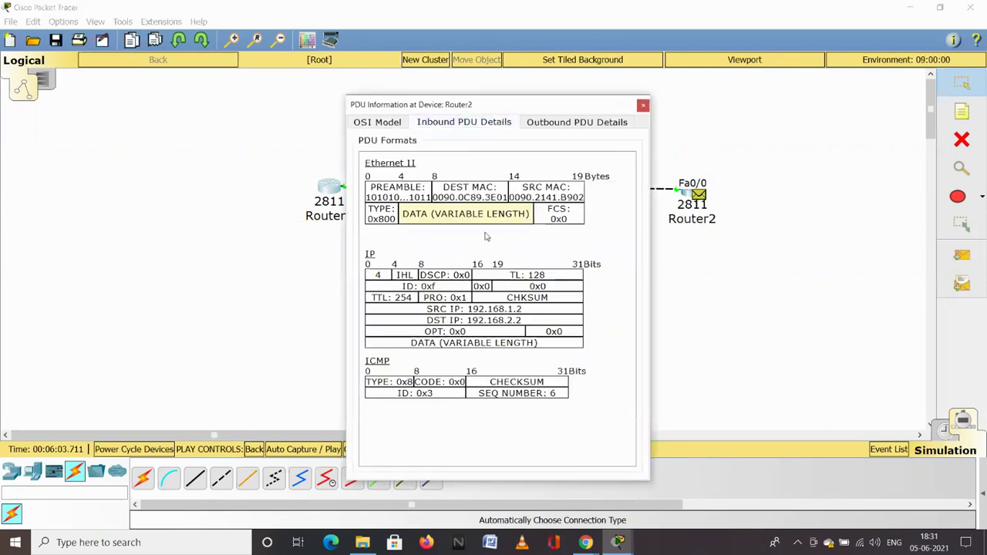
click(600, 125)
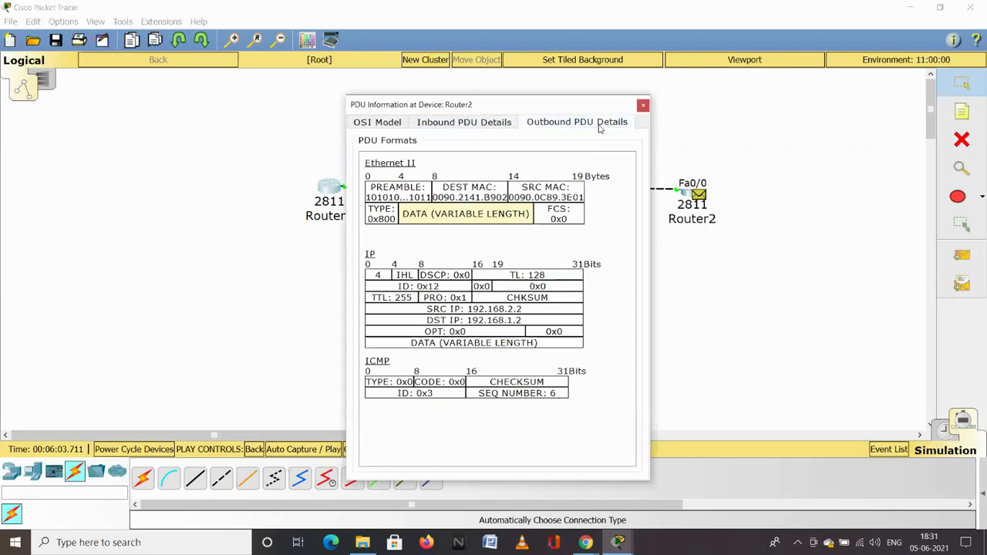
click(643, 104)
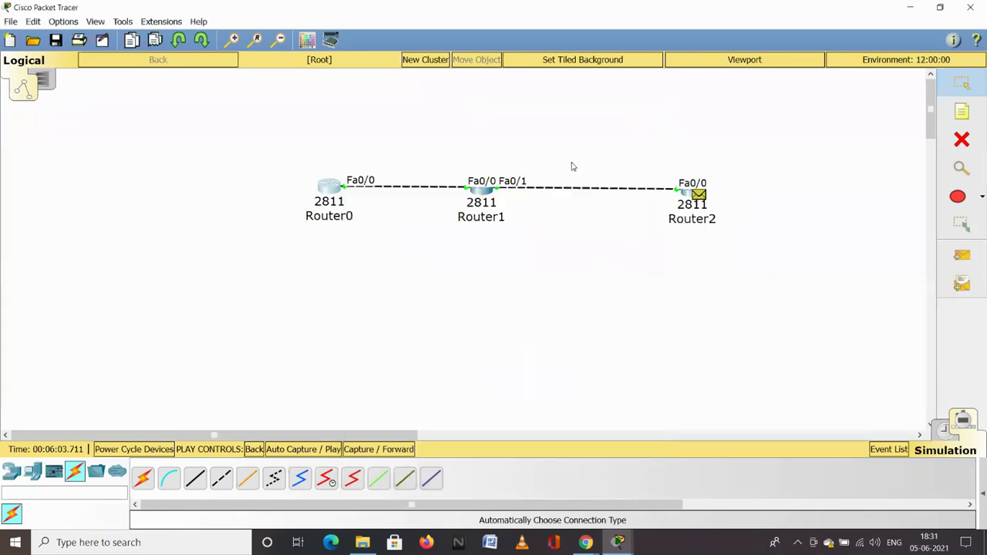
Forward the echo reply through Router1 back to Router0 and return to realtime mode.
mouse_move(488, 205)
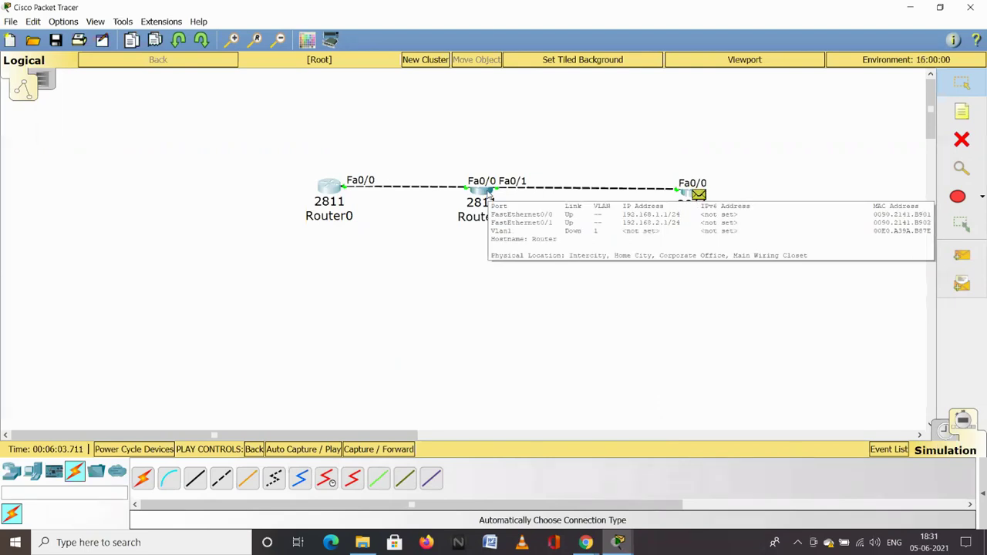
click(375, 449)
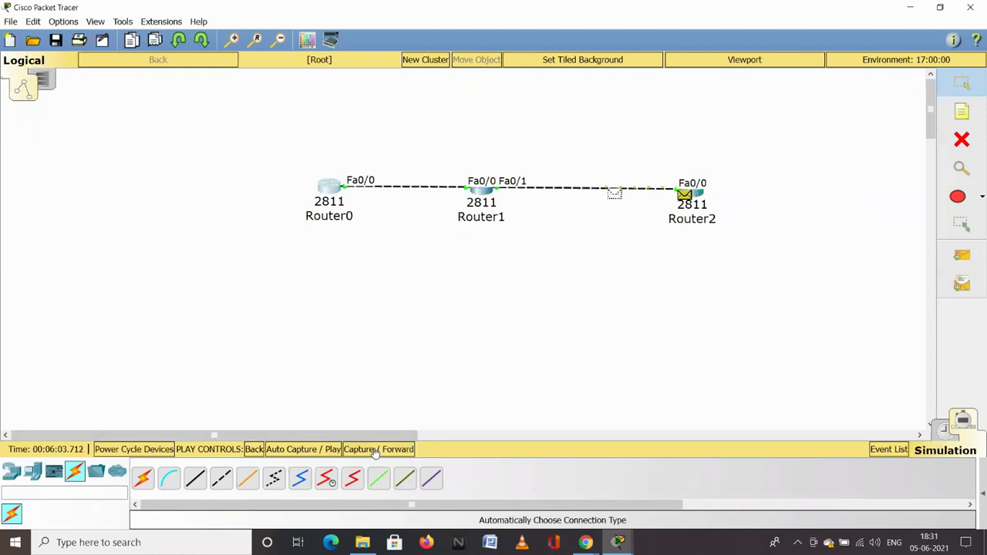
click(375, 449)
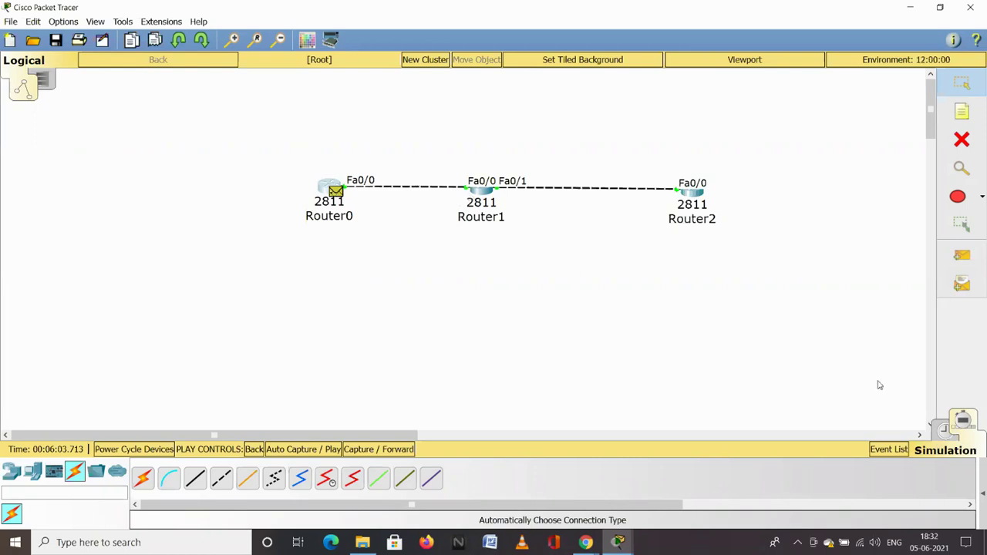
click(945, 430)
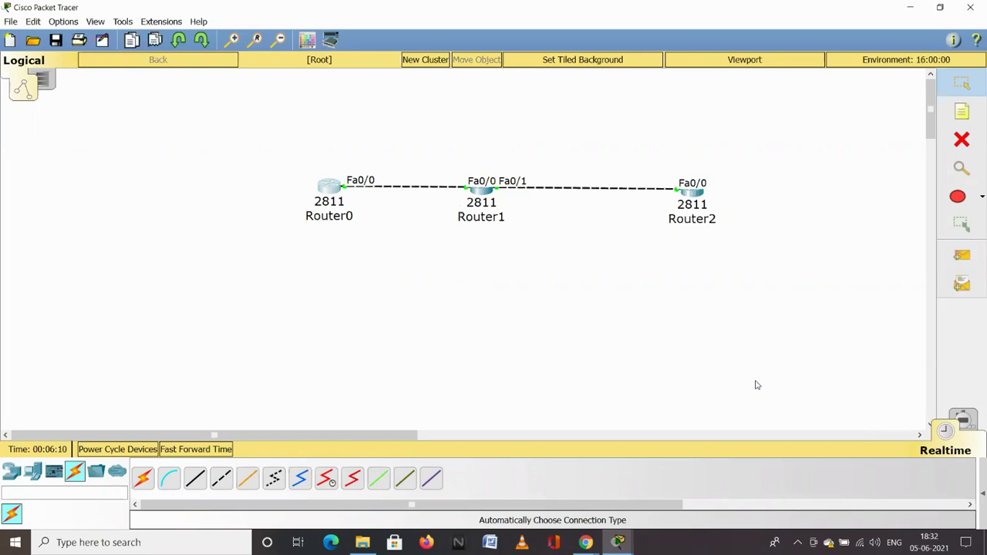
Place three 2960-24TT switches in a row, one below each of Router0, Router1 and Router2.
mouse_move(590, 535)
mouse_move(491, 202)
click(12, 474)
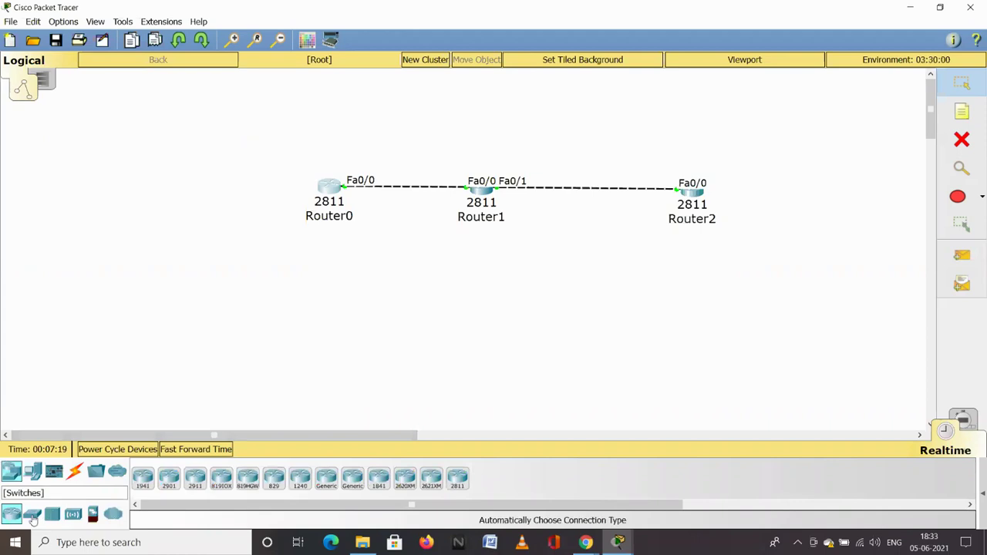
click(32, 515)
click(142, 478)
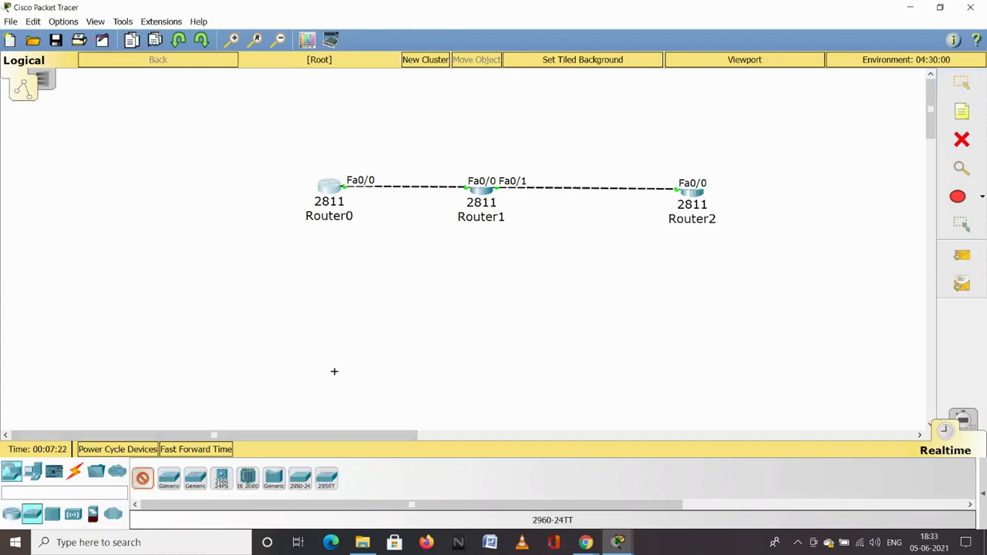
click(315, 339)
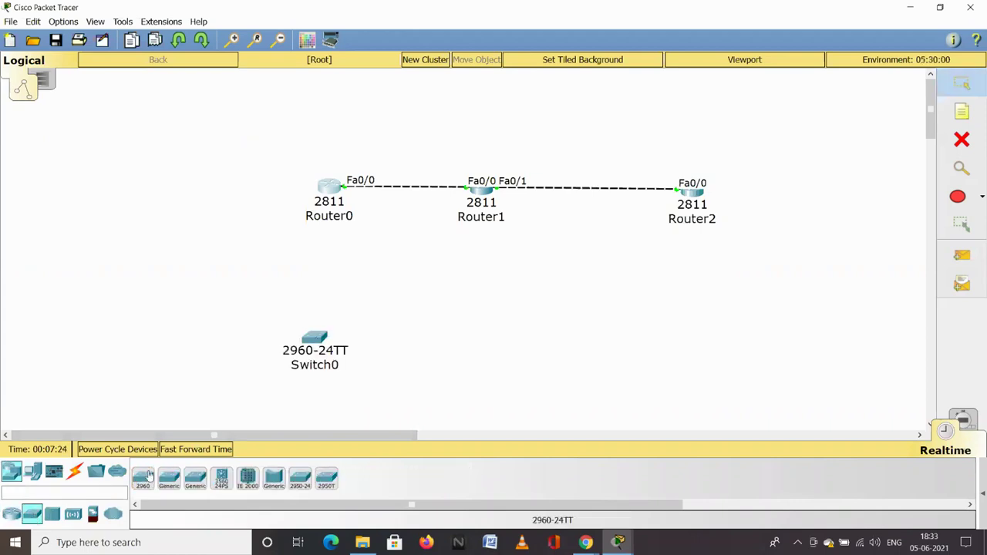
click(143, 478)
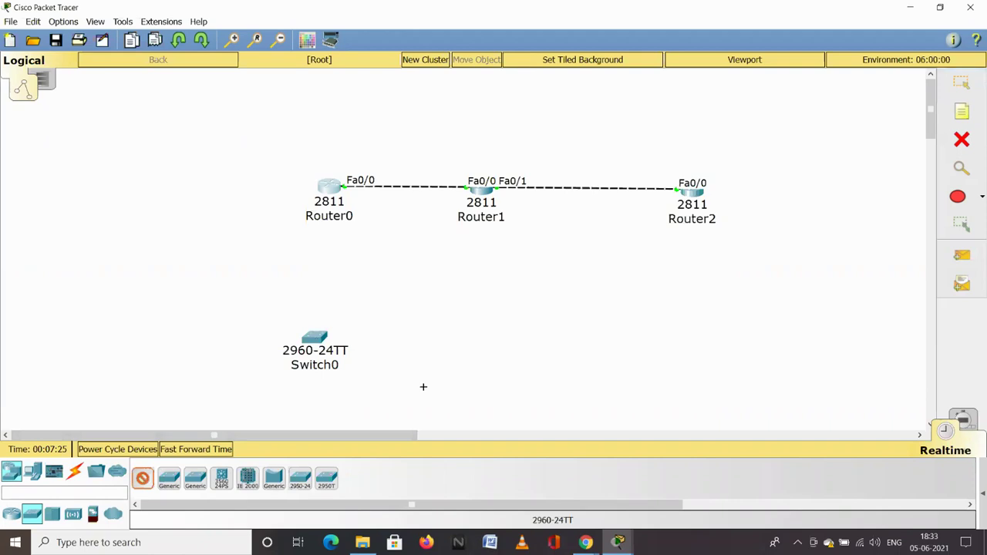
click(474, 346)
click(143, 478)
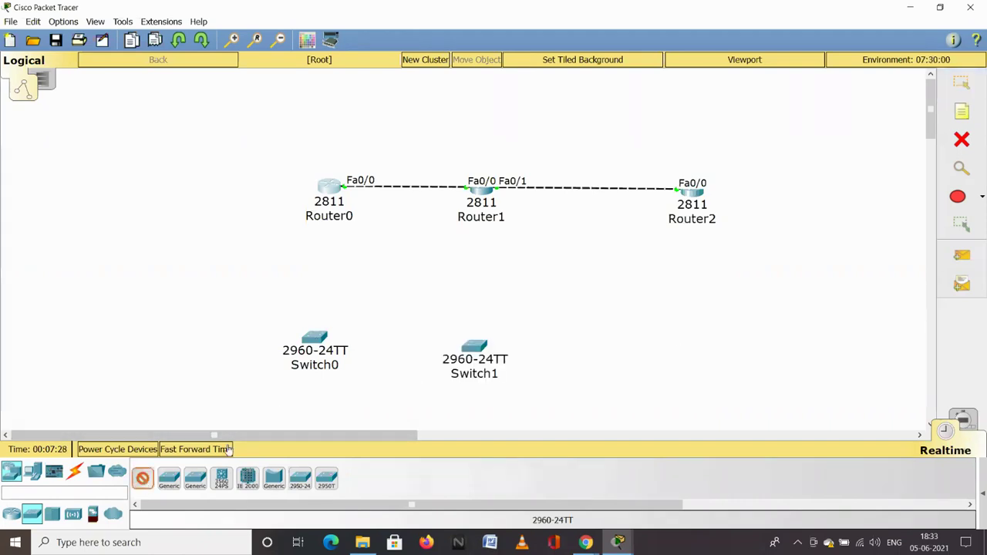
click(694, 367)
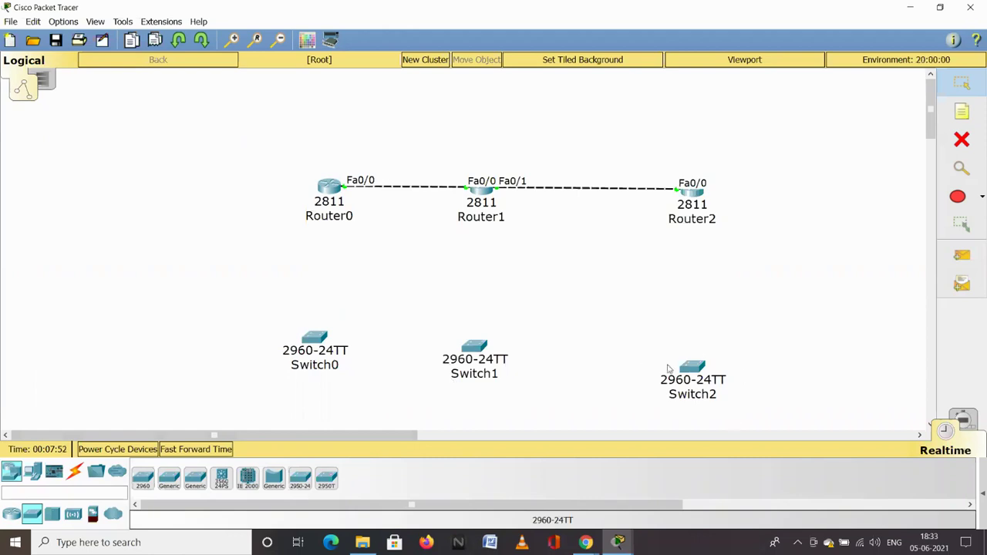
Connect Router0 to Switch0 and Router2 to Switch2 using automatically chosen cables, and take a brief look at Router1's command line.
mouse_move(668, 369)
mouse_move(491, 222)
mouse_move(715, 400)
click(77, 474)
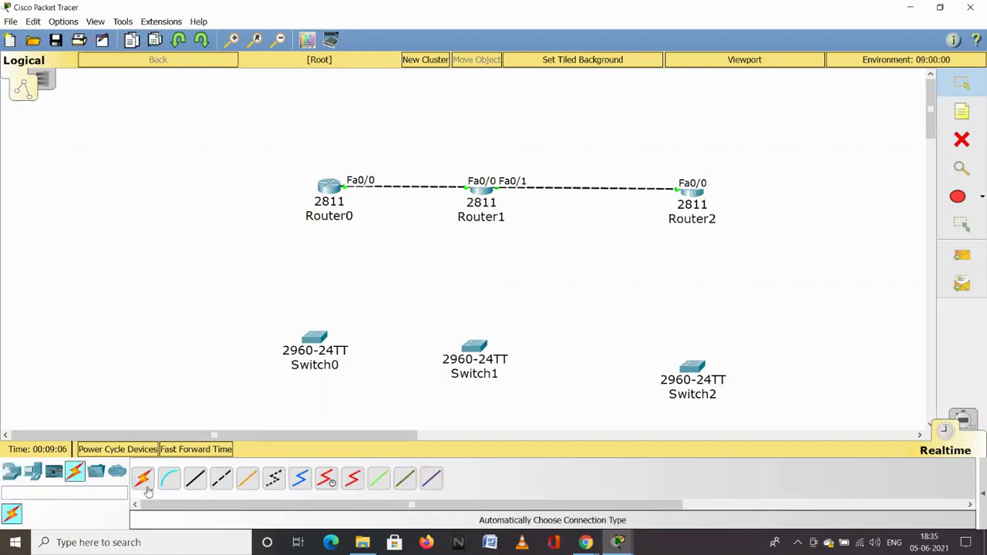
click(141, 478)
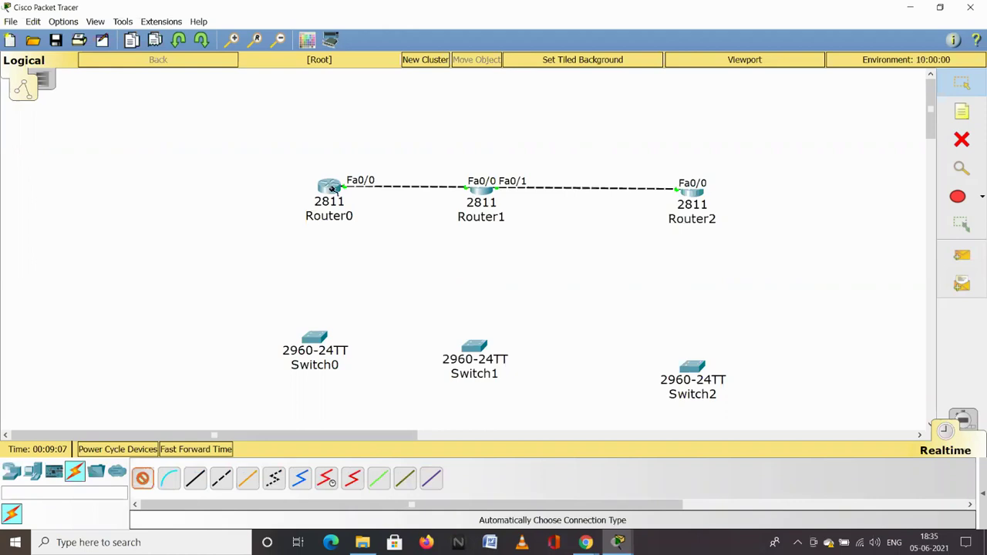
click(319, 342)
click(329, 187)
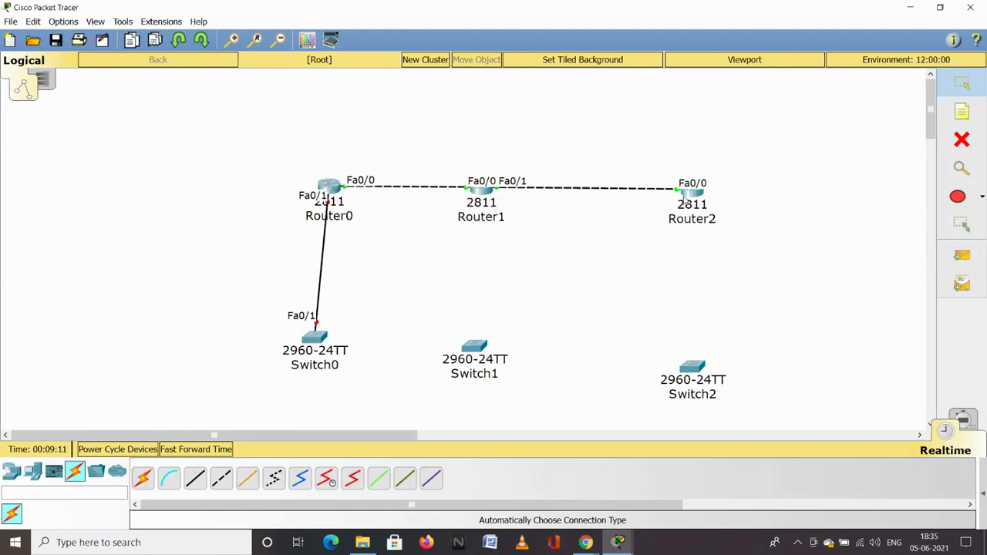
click(144, 478)
click(694, 192)
click(697, 370)
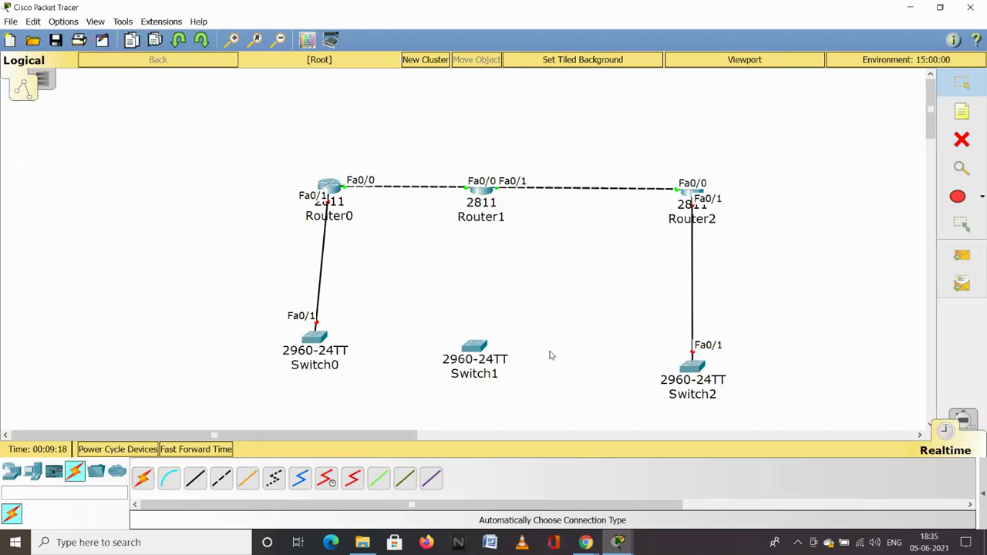
click(483, 191)
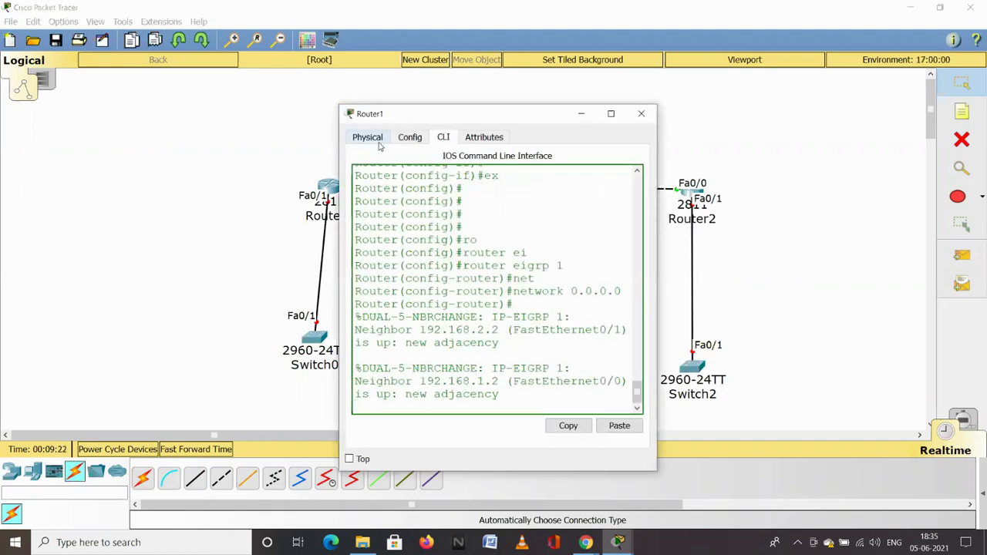
click(586, 114)
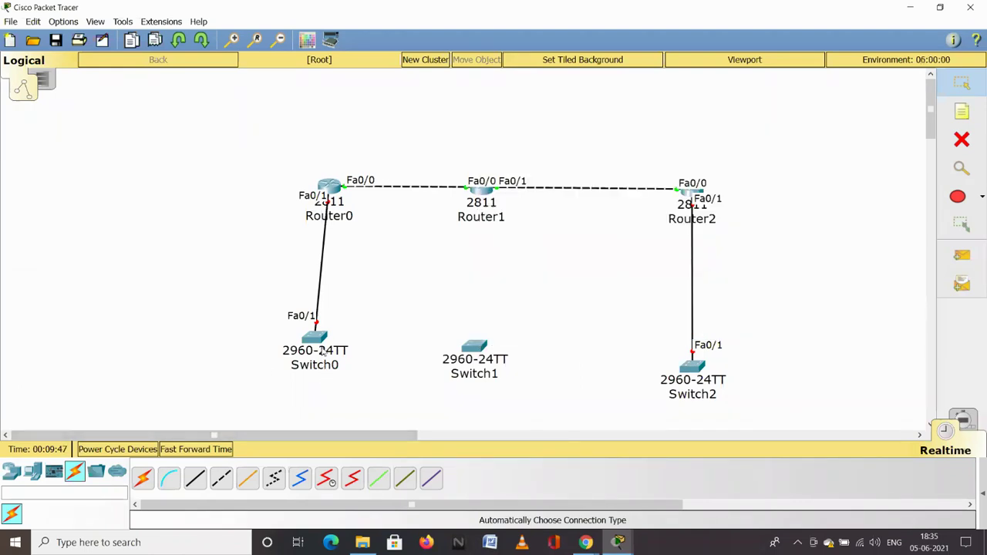
Select the whole topology of routers and switches and delete it, leaving the workspace empty.
mouse_move(319, 348)
drag(187, 118, 774, 410)
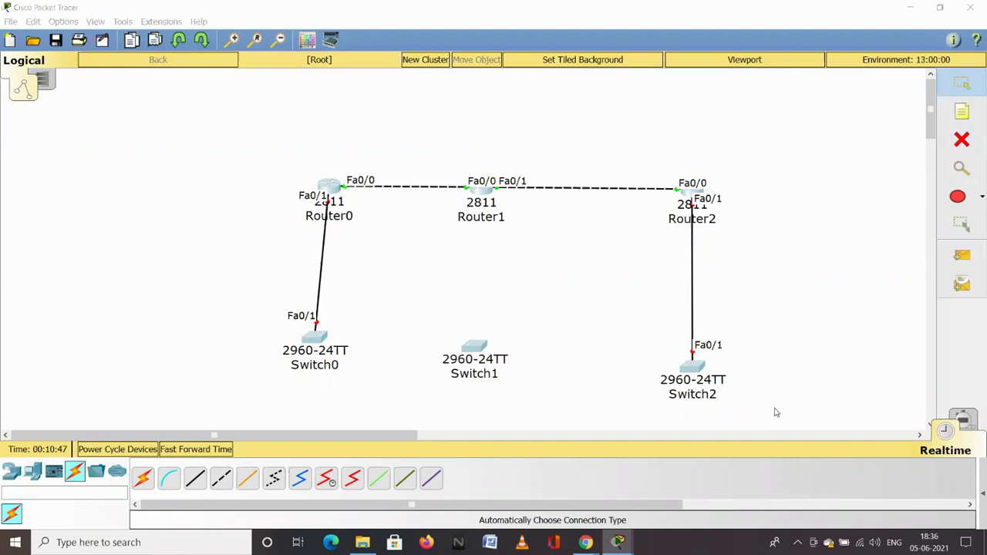
key(Delete)
key(Return)
key(Escape)
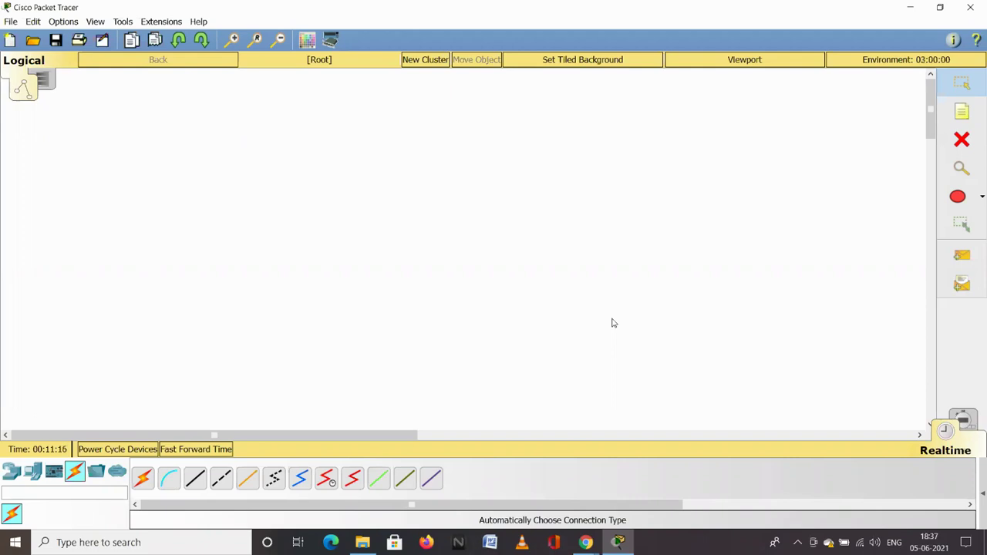
Open Paint and create a text box of about 678 × 244 px at the canvas's upper-left corner.
click(166, 538)
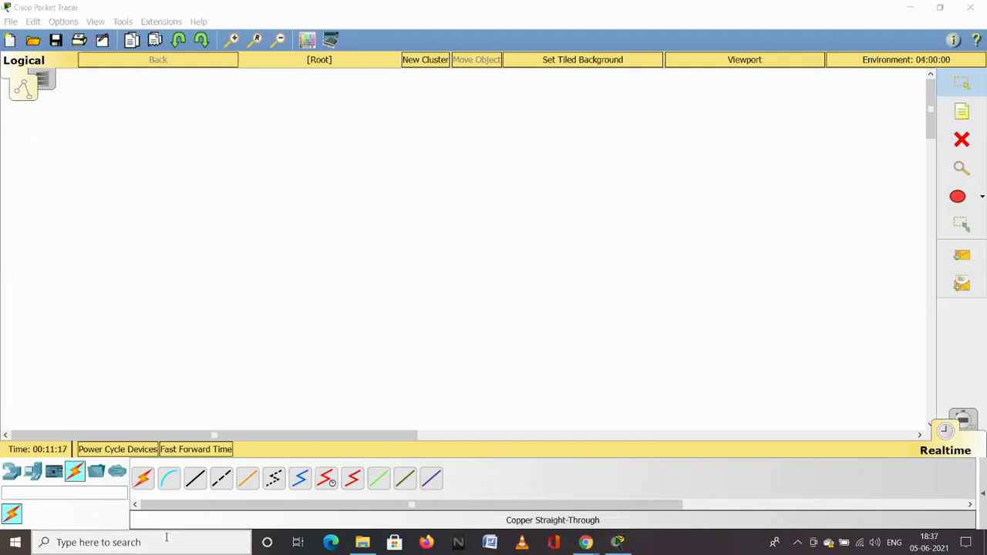
text(pai)
key(Return)
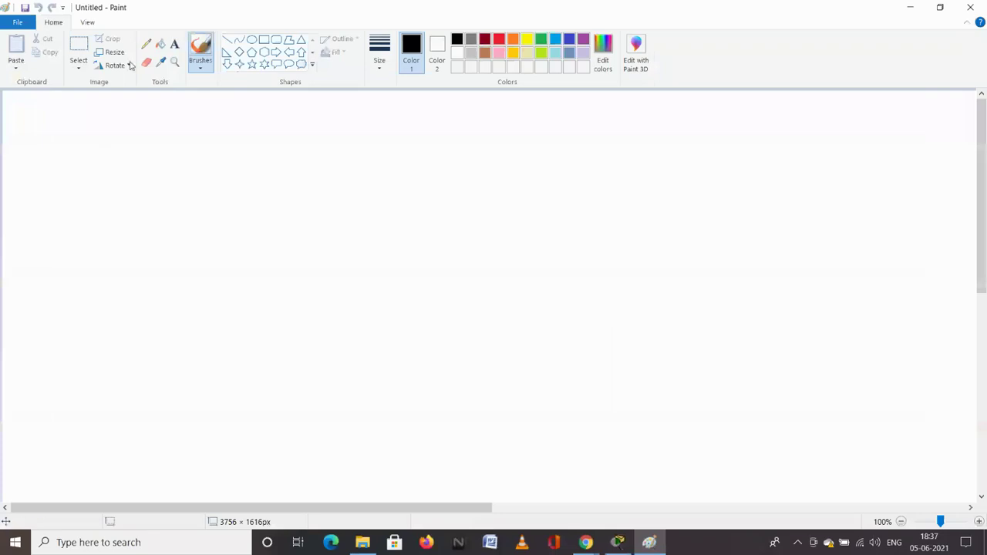
click(174, 44)
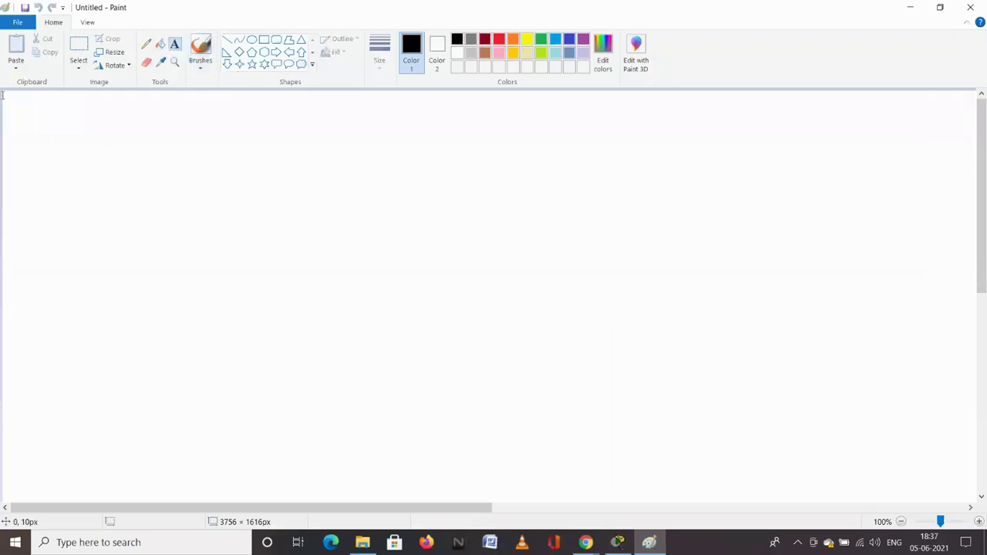
drag(2, 96, 352, 224)
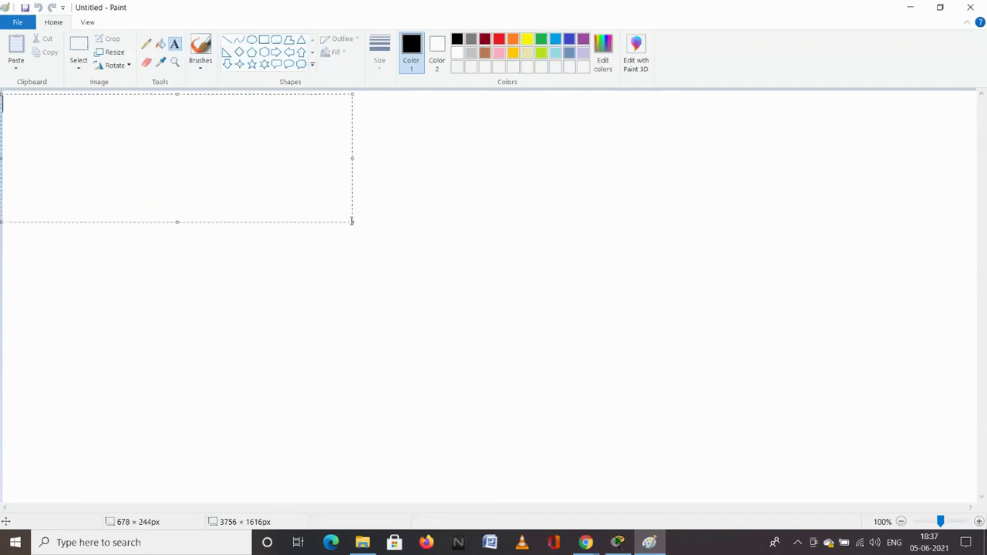
Write the heading "ARP(Address resolution protocol)" in the text box.
text(ARP()
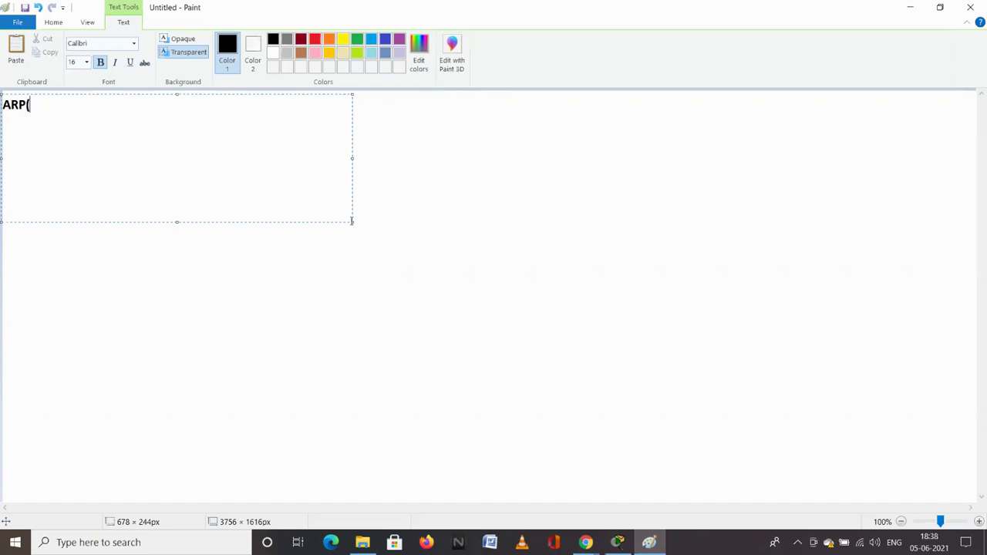
text(Address res)
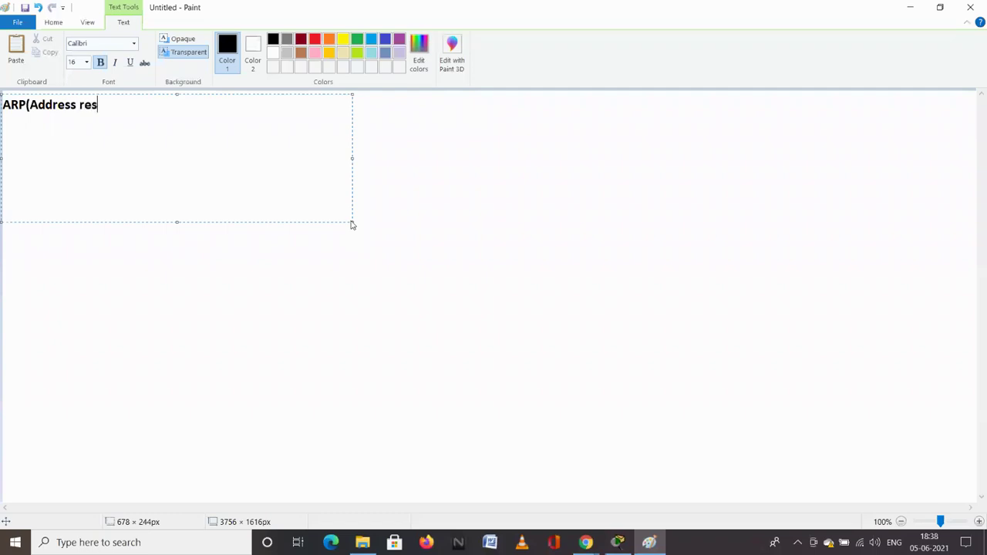
text(olution)
key(BackSpace)
text(protoc)
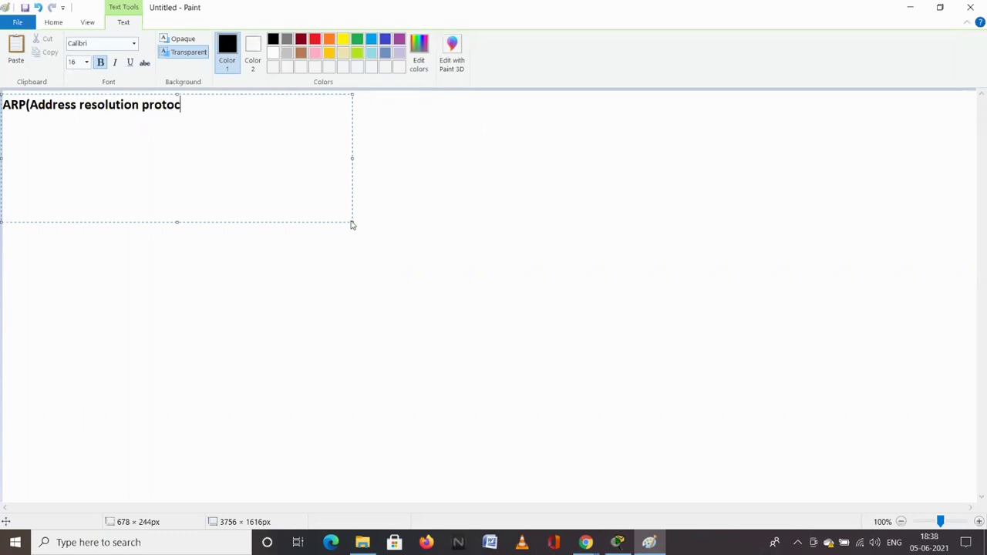
text(ol))
key(Return)
Add the lines "It is use to find Mac -address" and "It work on layer 2.5" beneath the ARP heading.
text(It is use to fim)
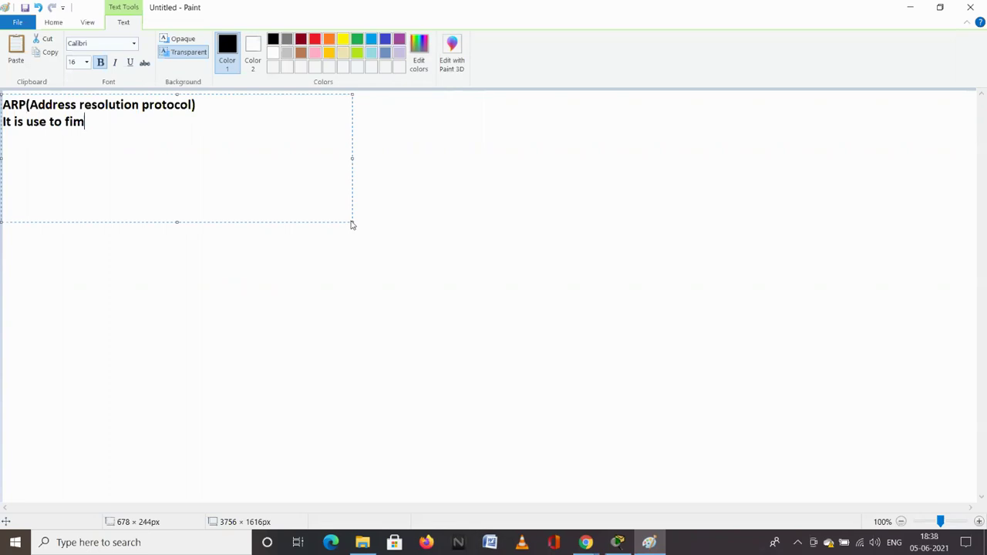
key(BackSpace)
text(nd Mac -addre)
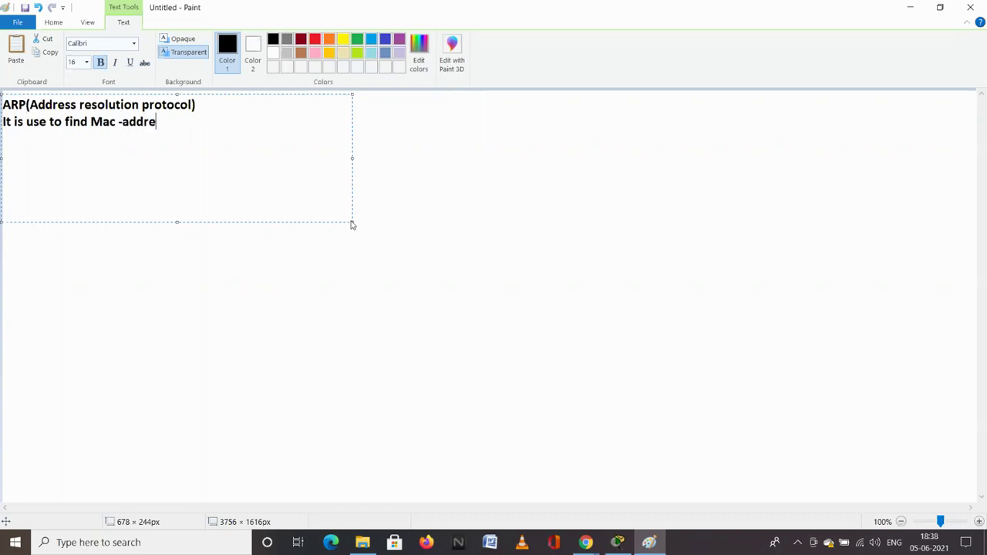
text(ss)
key(Return)
text(It work on la)
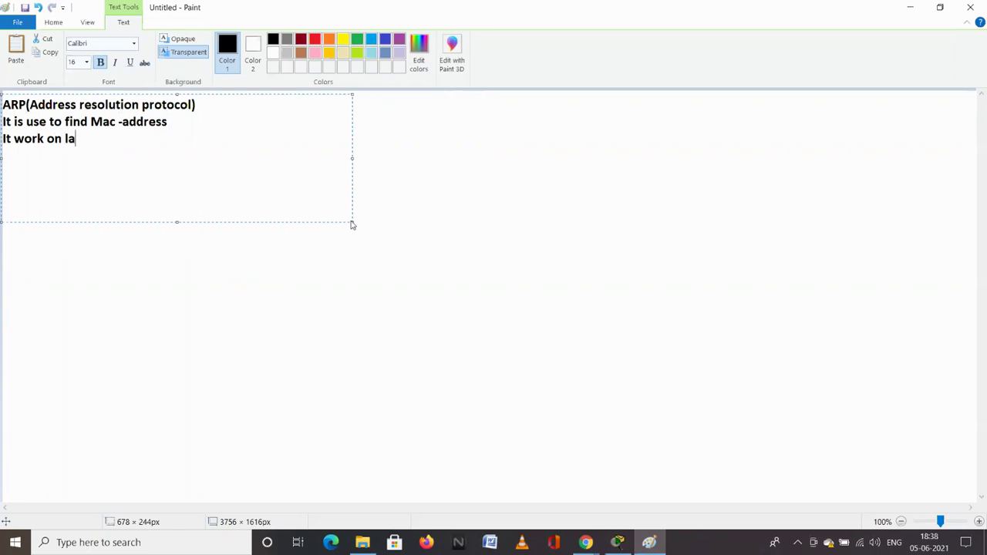
text(yer 2.5)
click(228, 269)
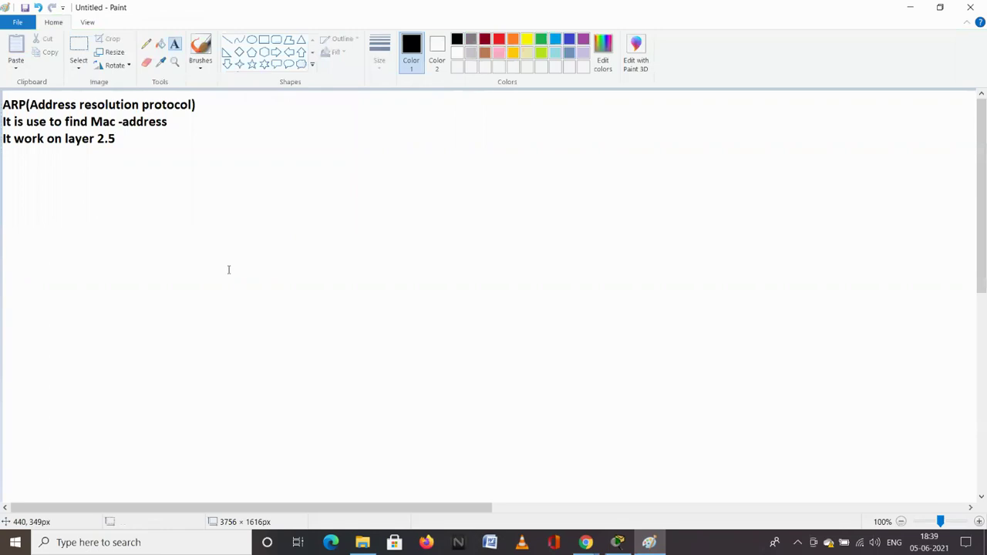
Create a text box of about 563 × 311 px below the ARP notes with the heading "ICMP(Internet control massage protocol)".
drag(6, 161, 297, 323)
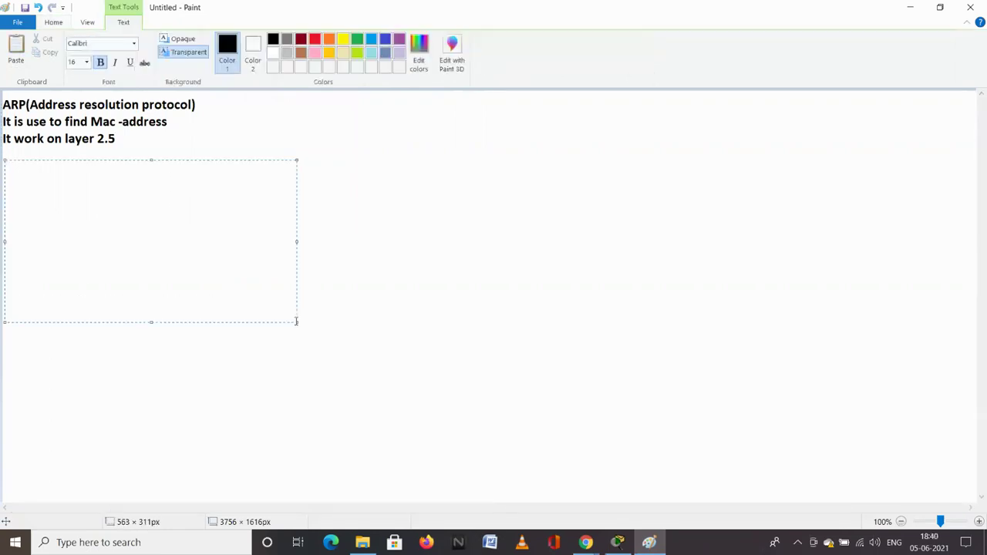
text(ICMP(Inte)
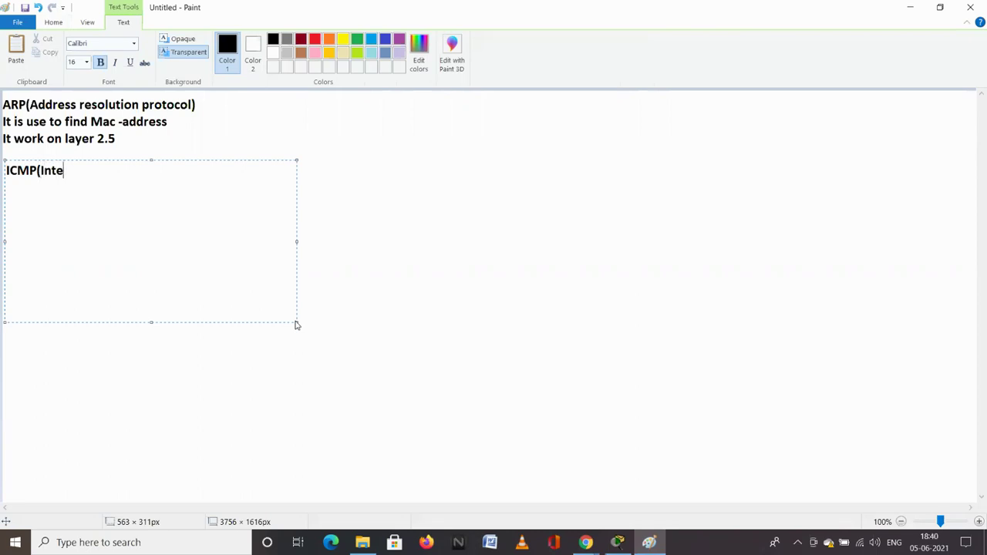
text(rnet control massage )
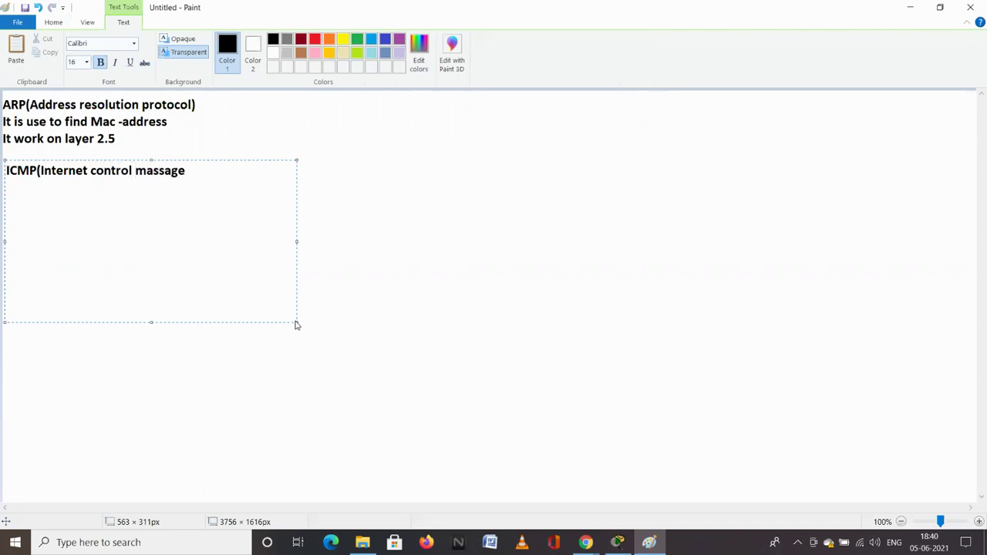
text(protocol))
key(Return)
Add the line "It work on layer 3" beneath the ICMP heading.
text(It )
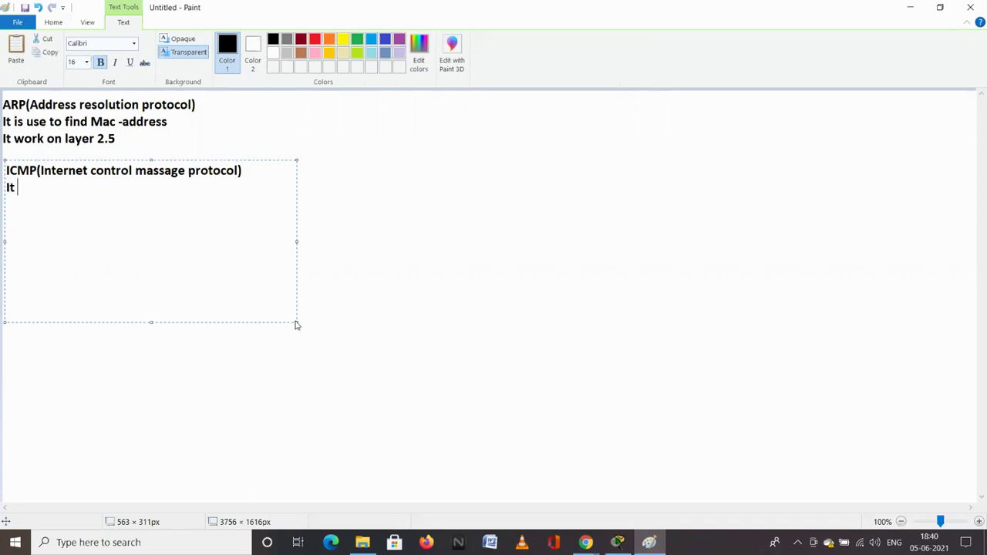
text(i)
key(BackSpace)
text(work on layr)
key(BackSpace)
text(er 3)
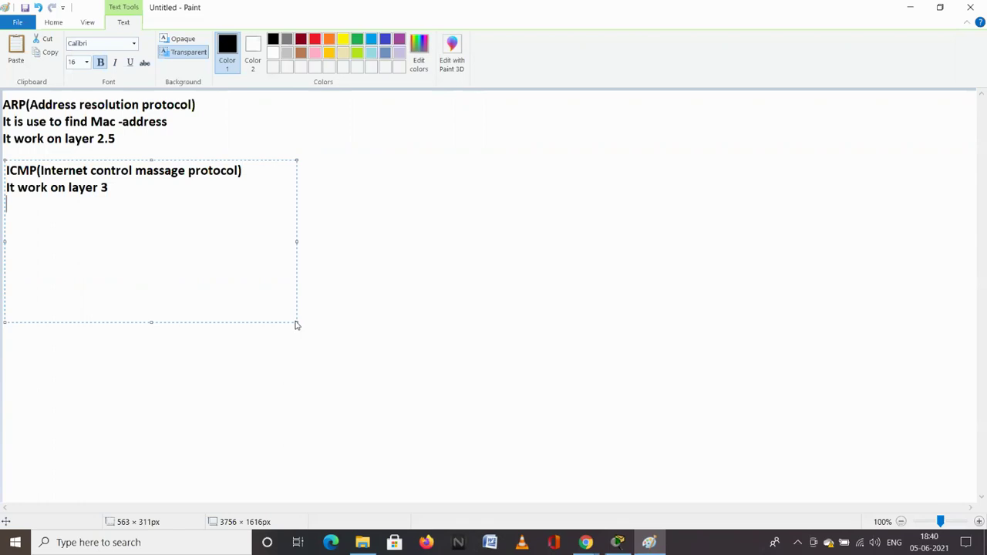
Add the line "It is check the connectivity with the help of PING" to the ICMP notes.
text(It is check the )
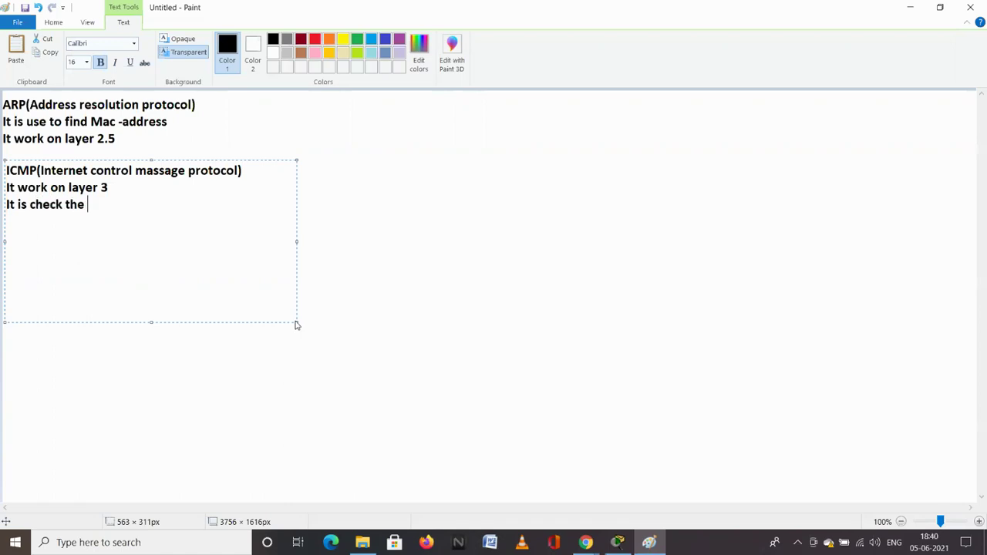
text(connecti)
key(ctrl+z)
text(ivity with )
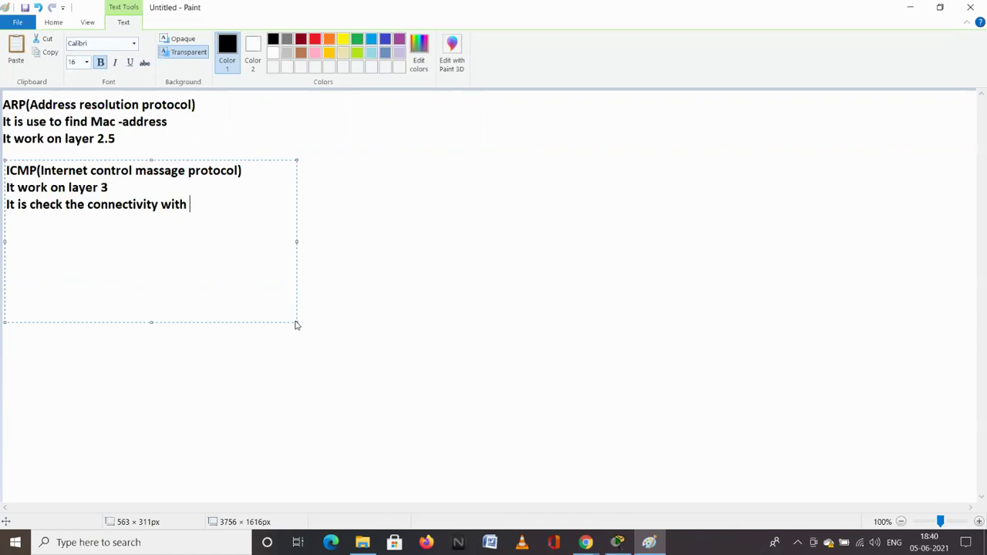
text(the help of PING)
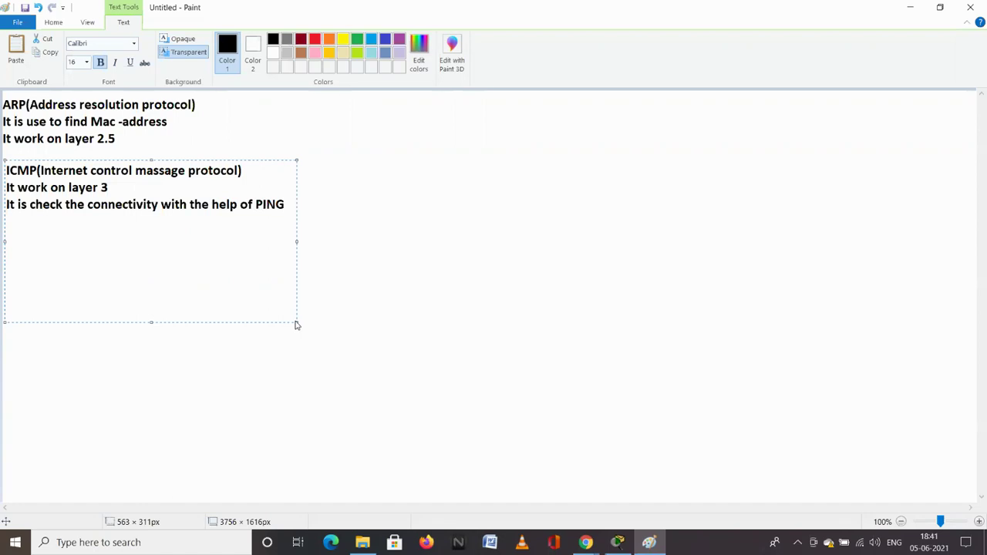
Add the line "PING(Packet internet grofer)" and finalize the ICMP text on the canvas.
key(Return)
text(PING(Packet )
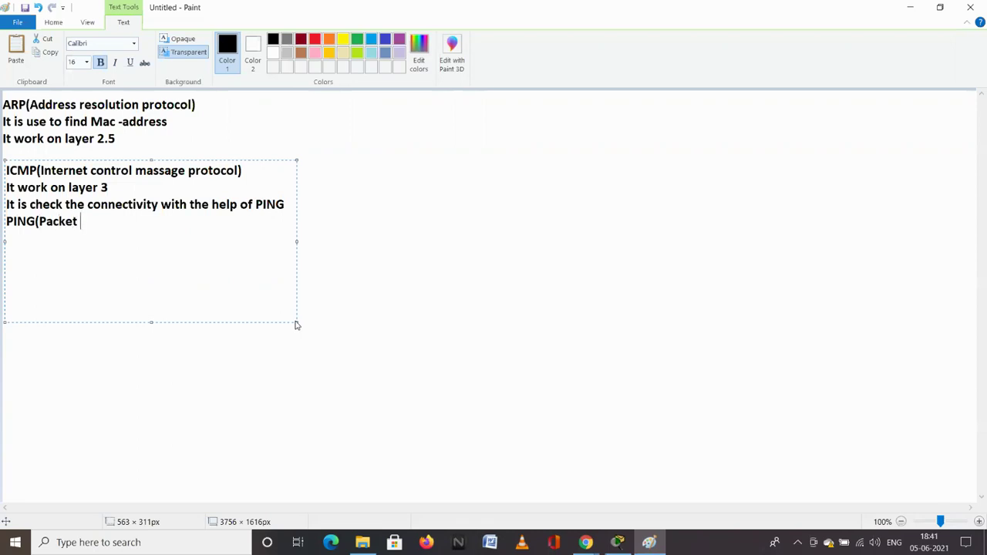
text(internet grofer)
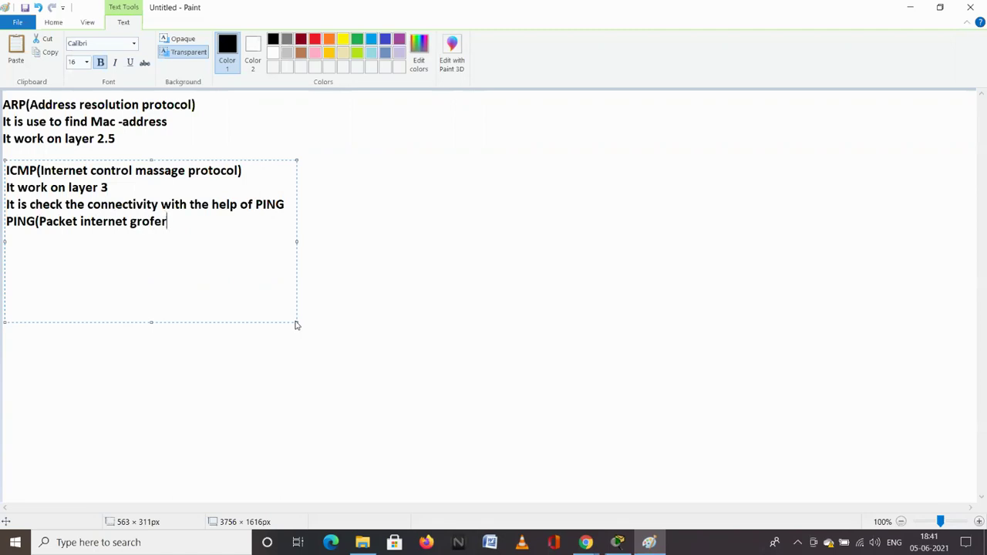
text())
click(456, 271)
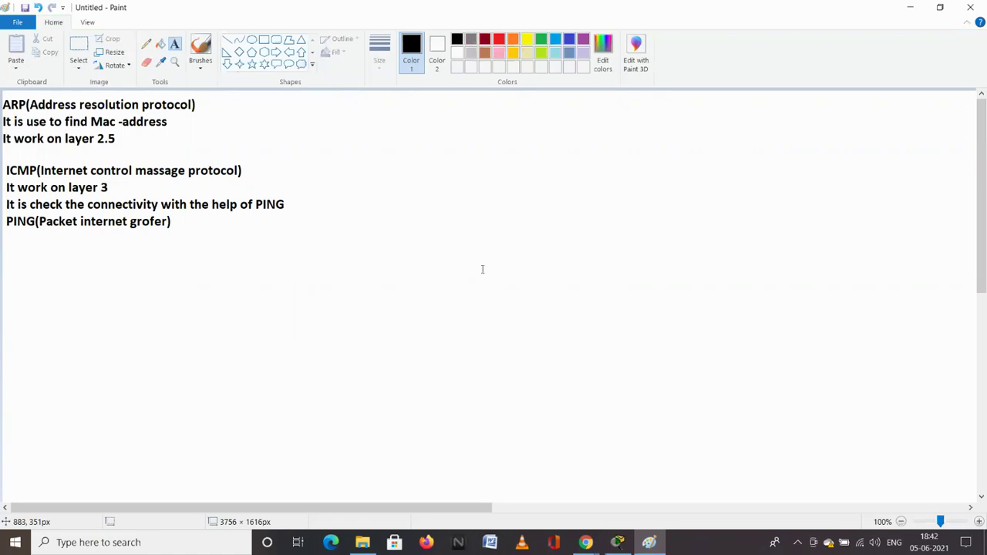
Check the Zoom meeting in the browser, then switch to Cisco Packet Tracer and list the available switch models.
mouse_move(592, 538)
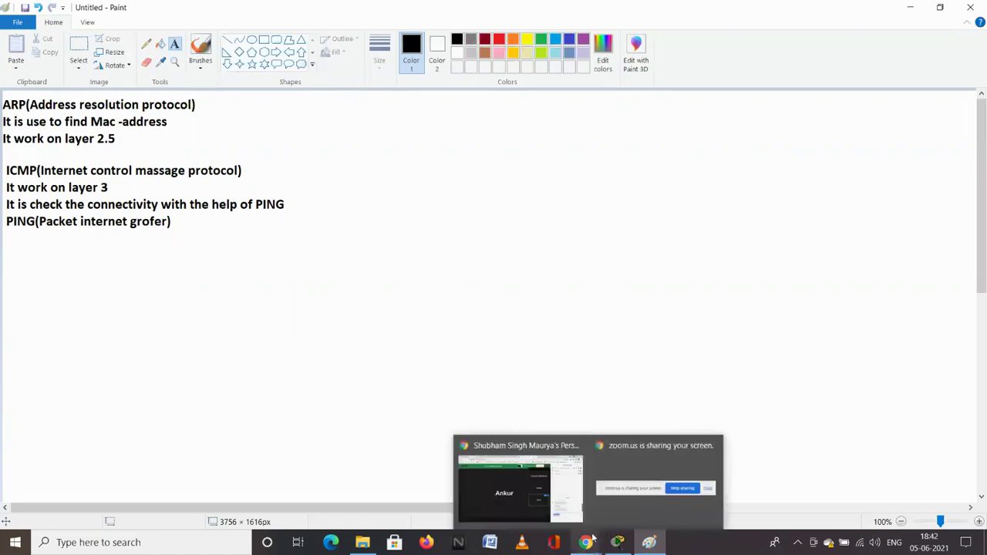
click(563, 515)
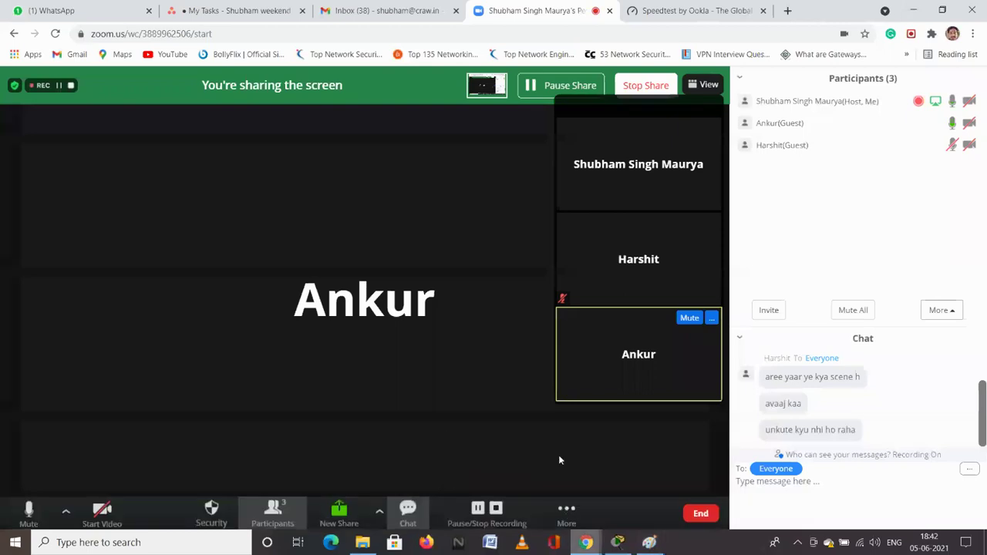
mouse_move(624, 535)
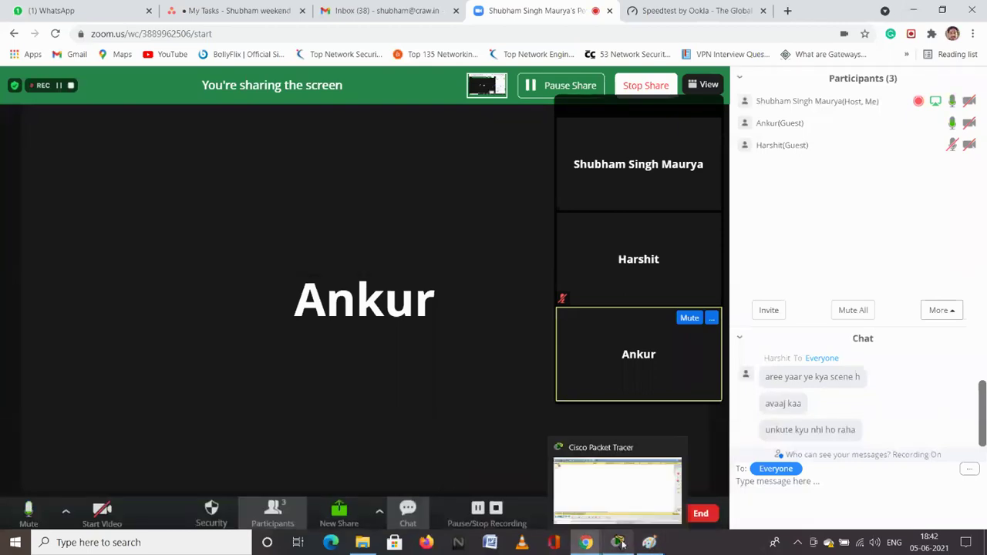
click(622, 509)
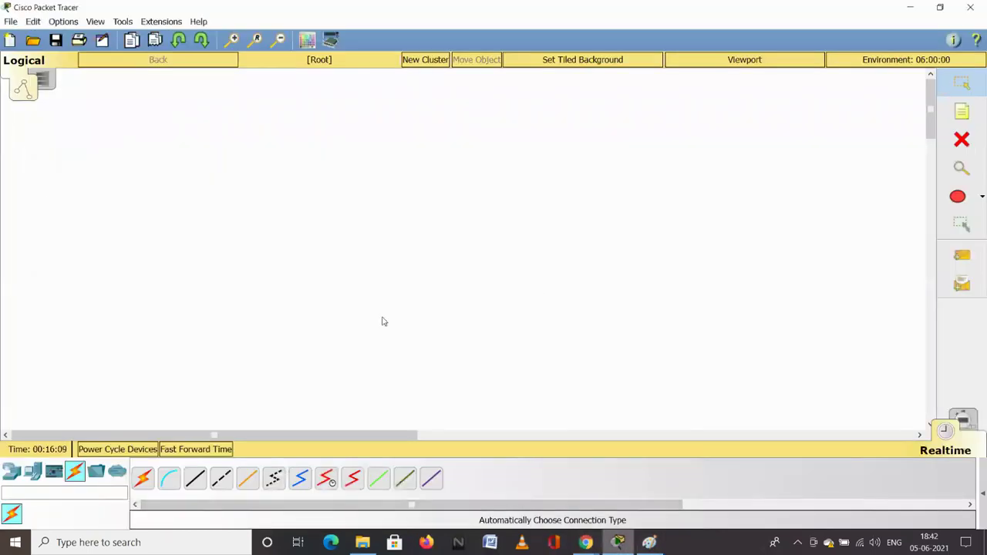
click(11, 471)
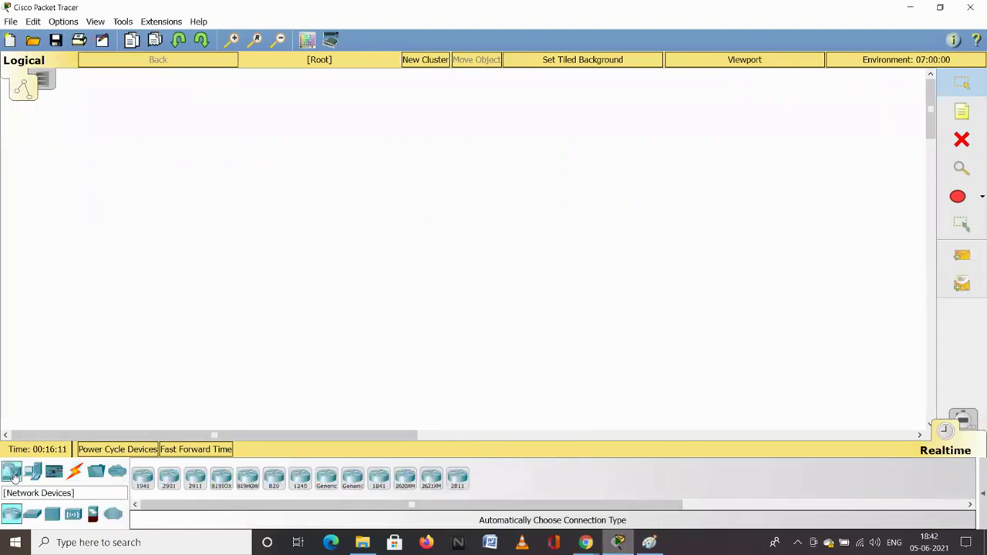
click(34, 515)
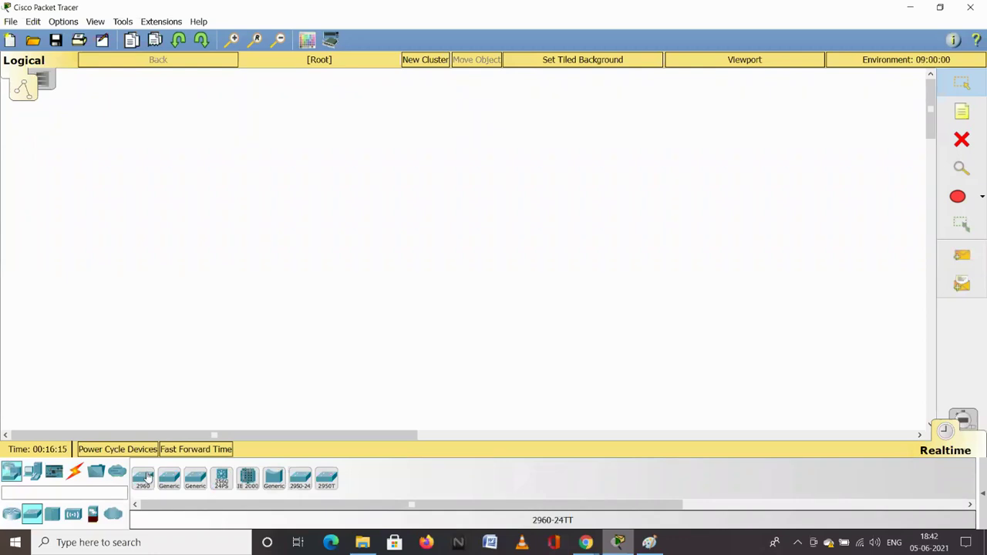
Switch to Paint and replace "grofer)" at the end of the PING line with "groper".
click(654, 546)
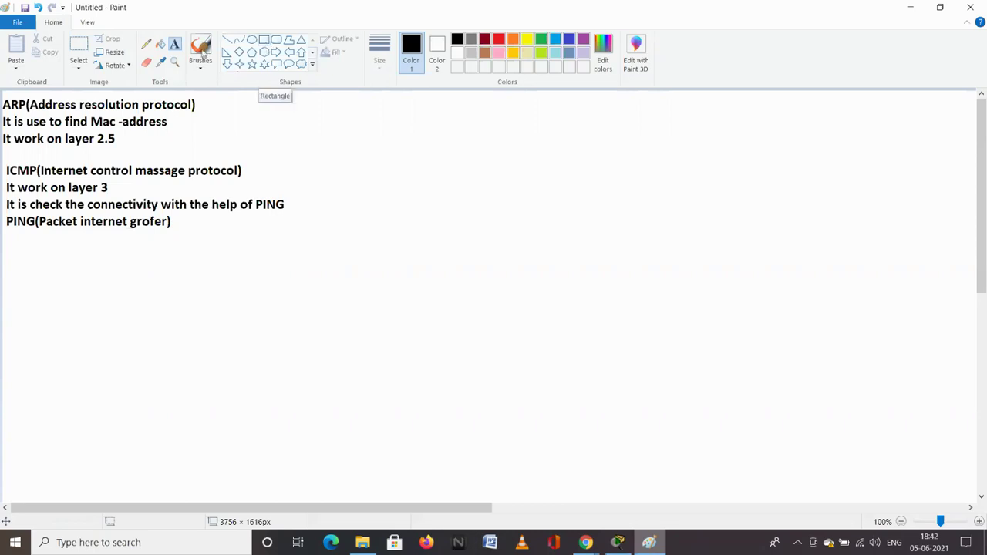
click(80, 47)
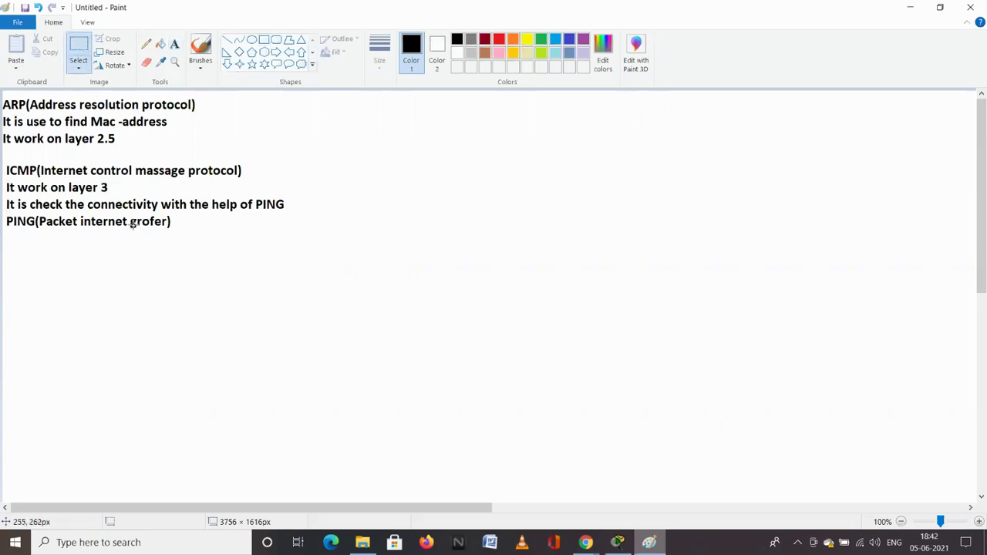
drag(129, 215, 185, 237)
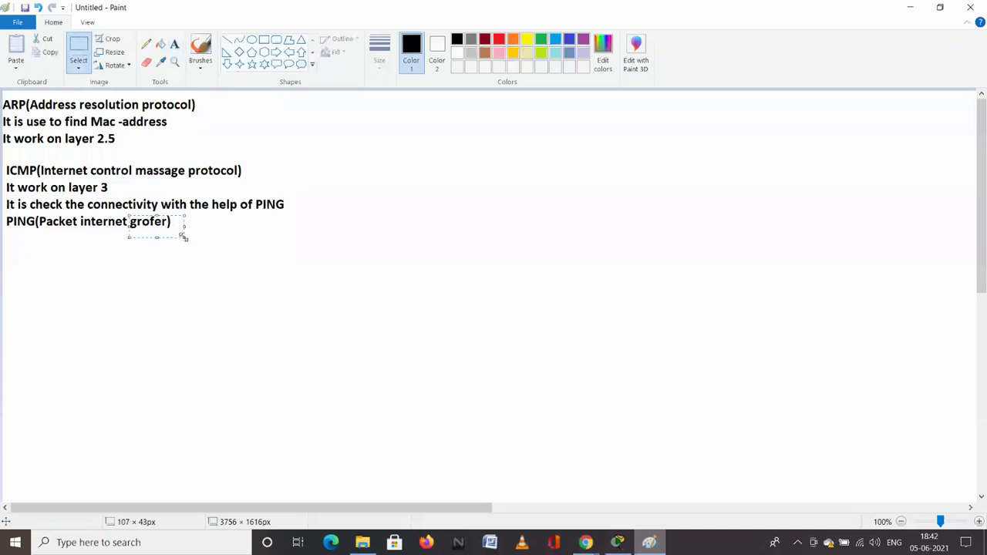
key(Delete)
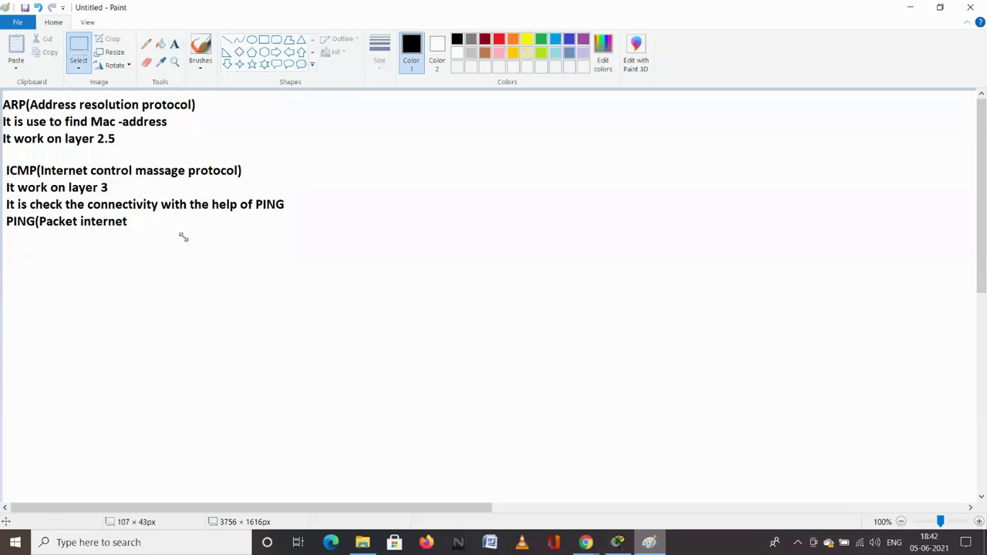
click(174, 43)
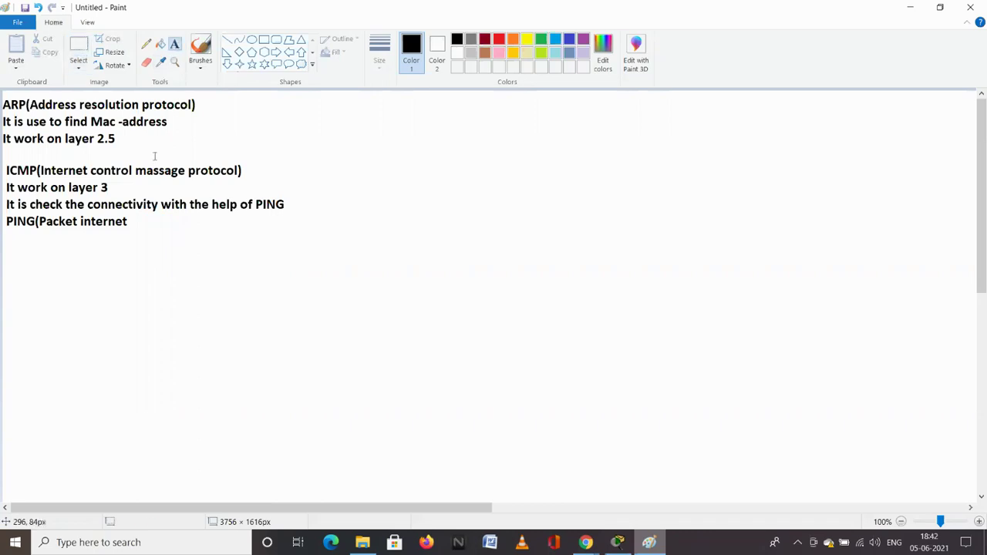
click(135, 221)
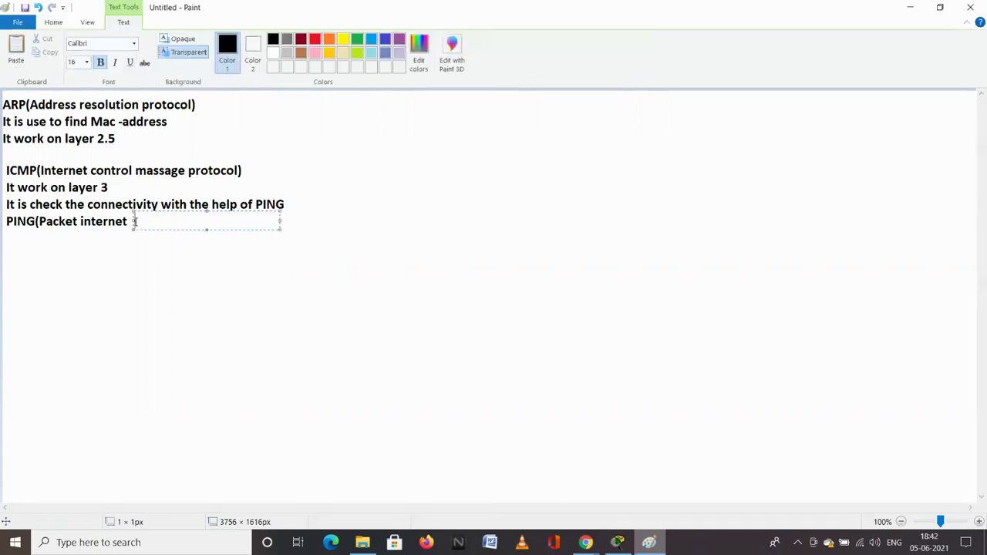
text(groper)
click(158, 274)
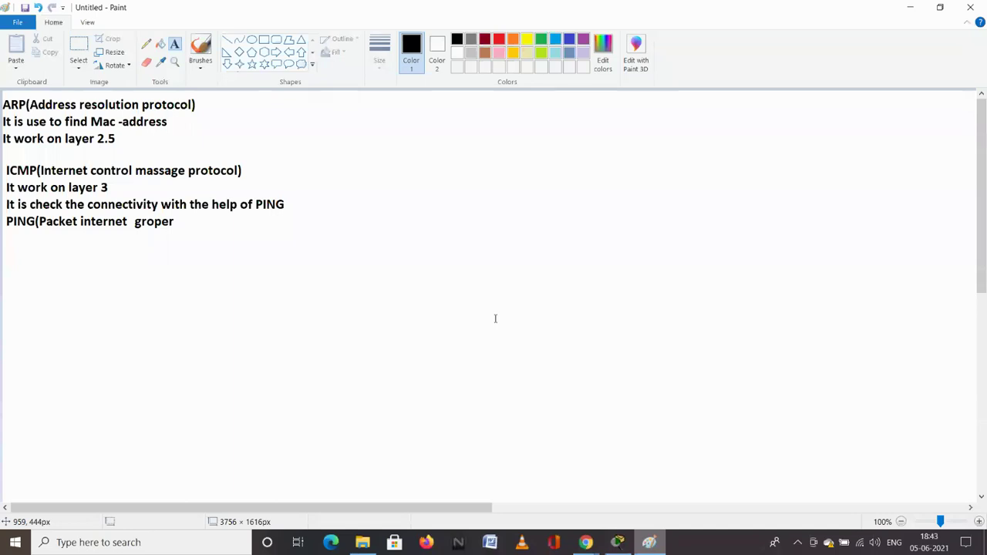
Switch to Cisco Packet Tracer and place a 2960-24TT switch with two PC-PT computers side by side below it.
click(617, 542)
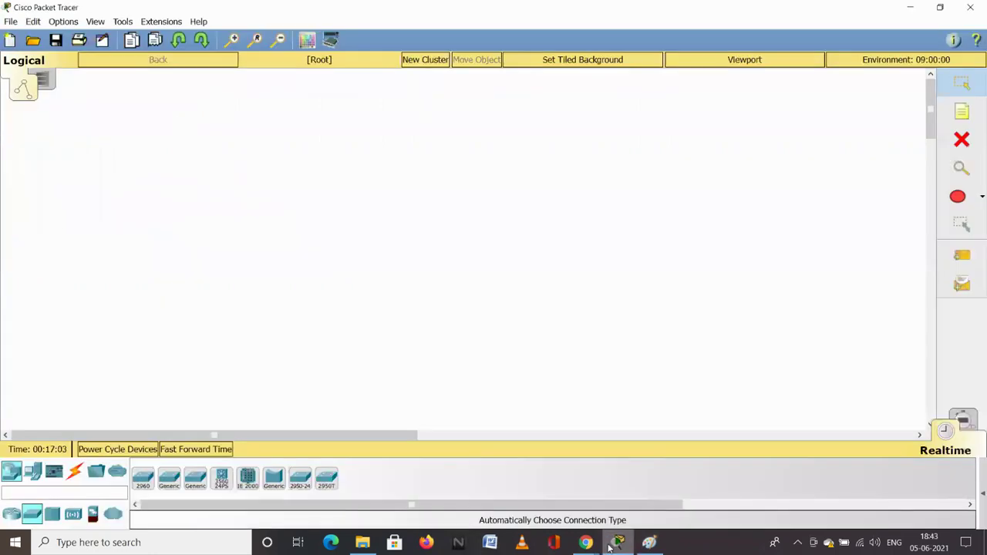
click(142, 478)
click(392, 169)
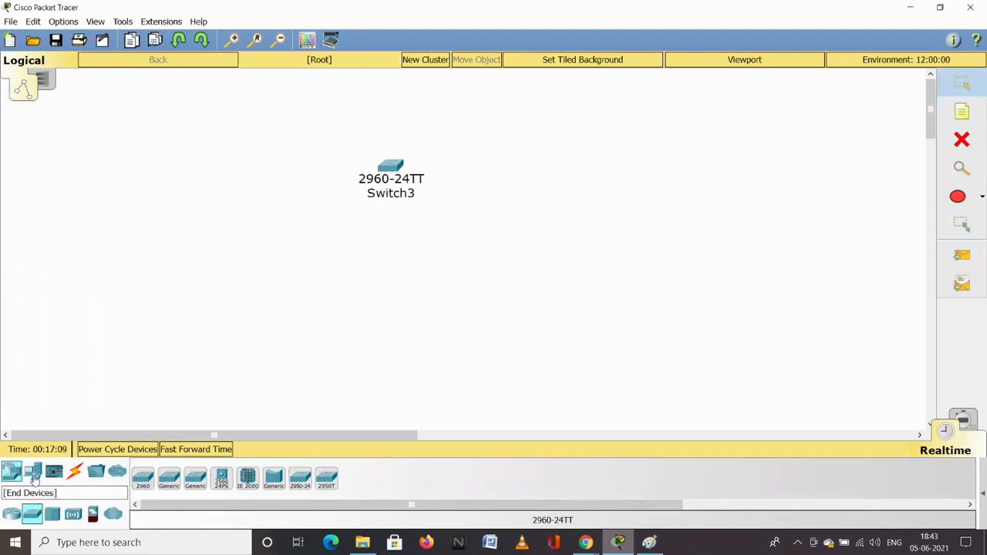
click(34, 474)
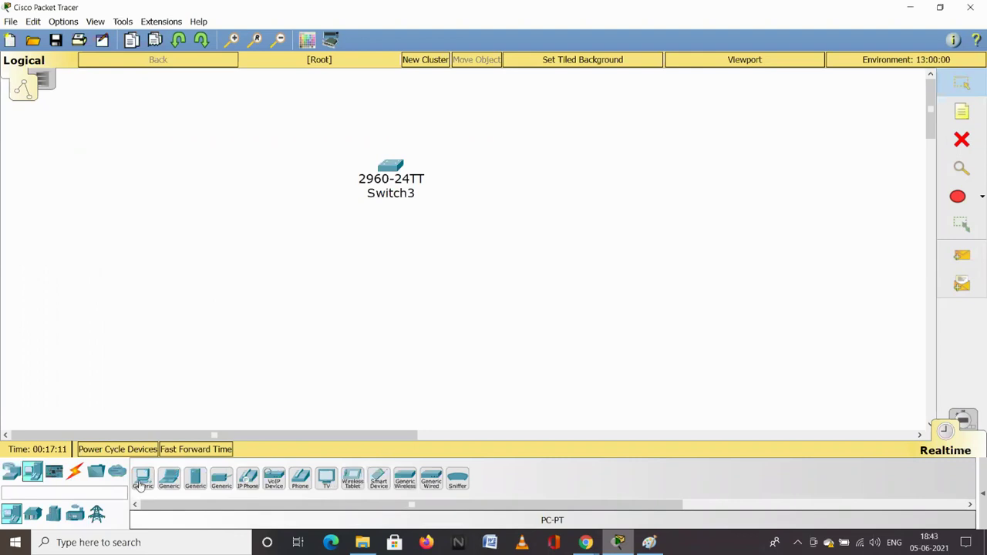
click(142, 480)
click(304, 360)
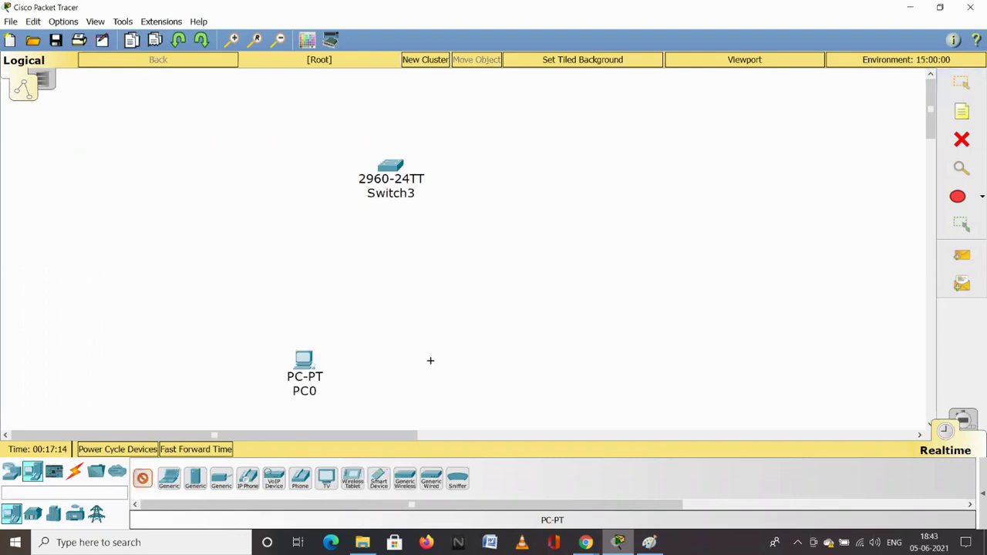
click(431, 360)
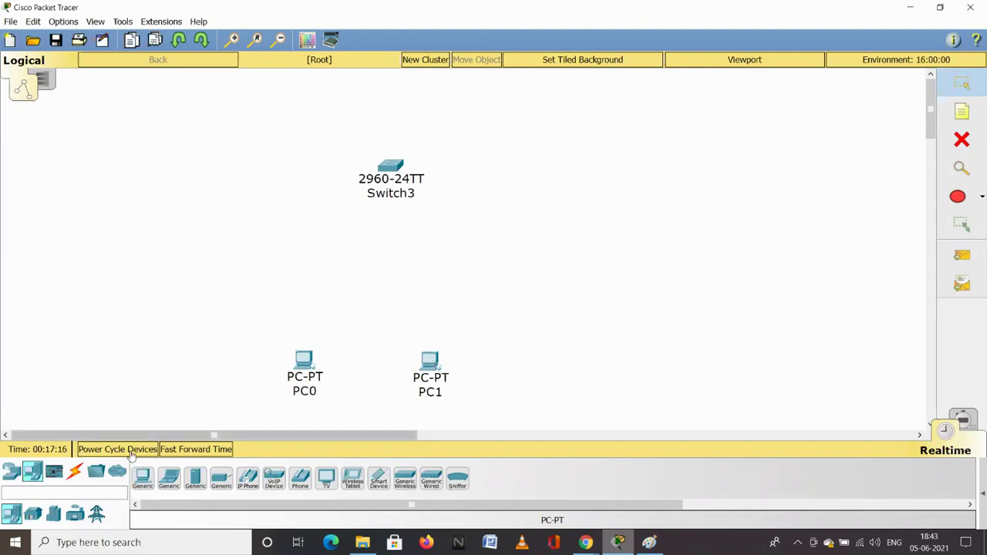
Cable PC0 and PC1 to the 2960 switch using the automatically chosen connection type.
click(74, 472)
click(143, 480)
click(308, 361)
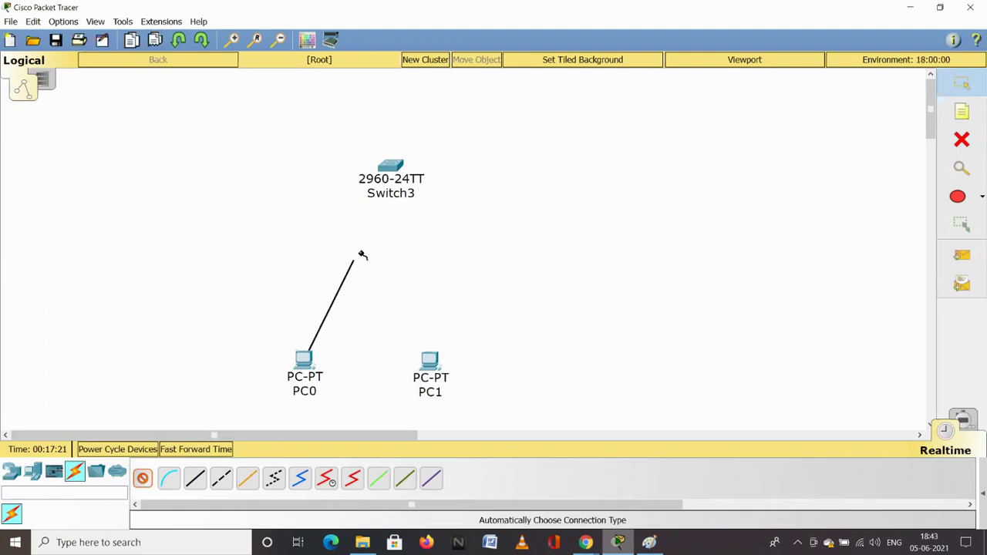
click(389, 167)
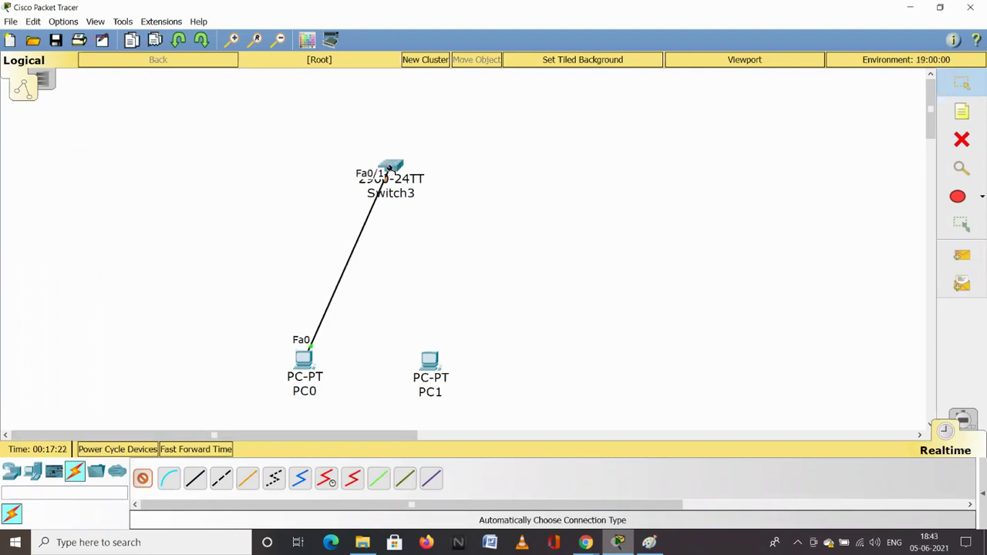
click(389, 167)
click(429, 364)
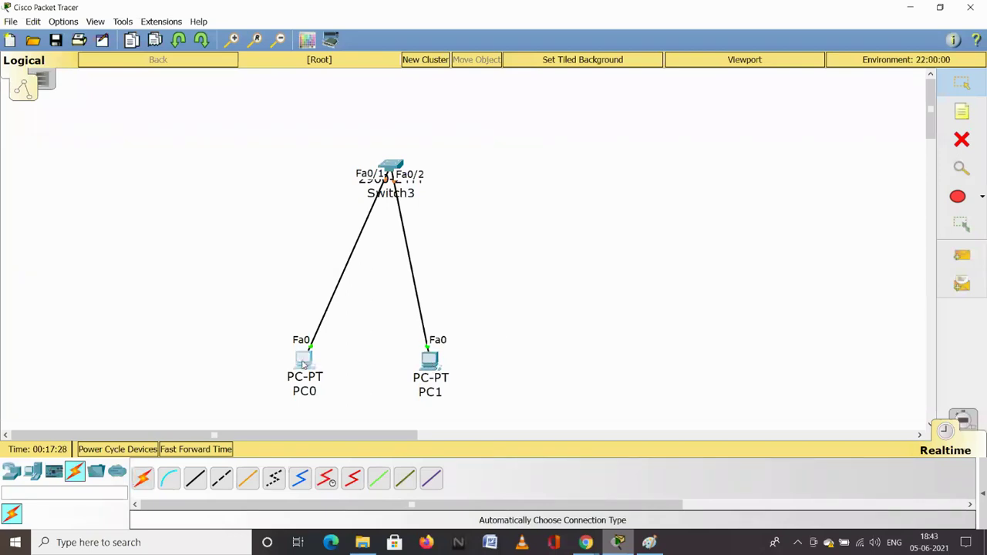
Give PC0 the static IP address 192.168.1.1 with subnet mask 255.255.255.0 and close its configuration.
click(303, 362)
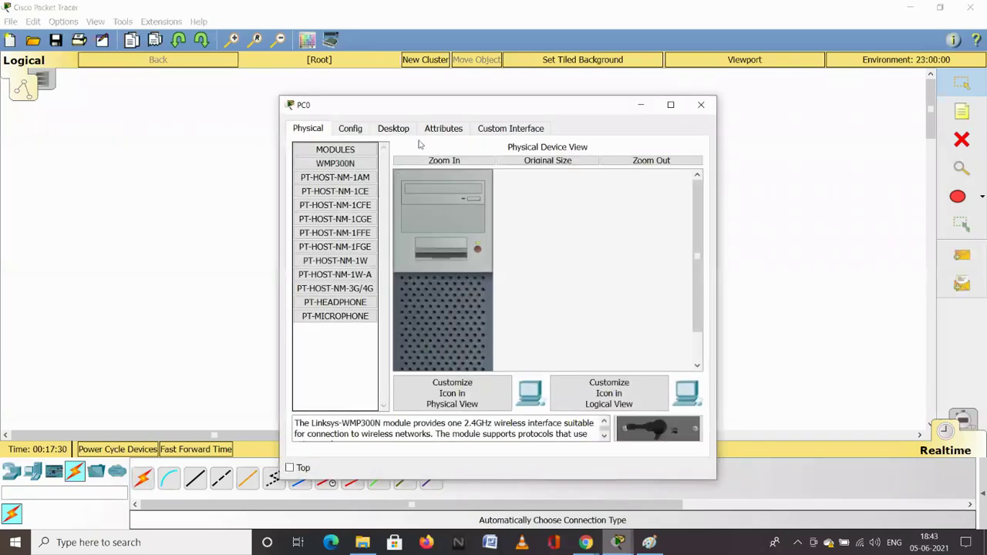
click(393, 129)
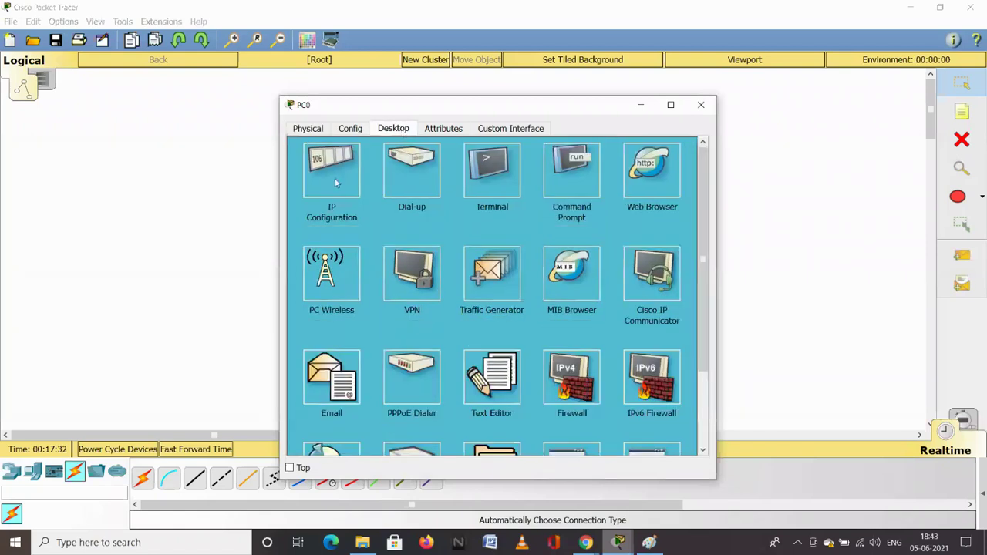
click(335, 183)
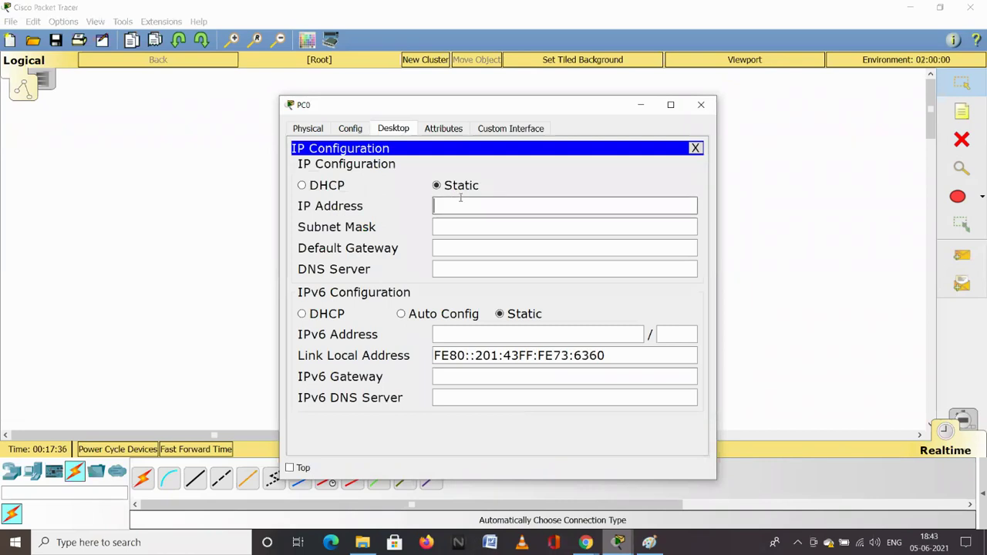
text(192.168.1.1)
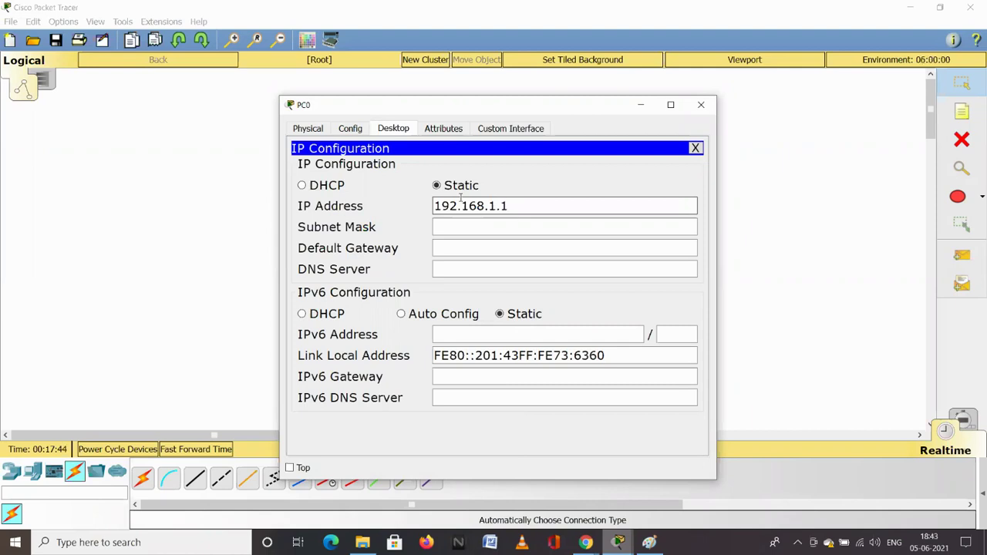
key(Tab)
key(Tab)
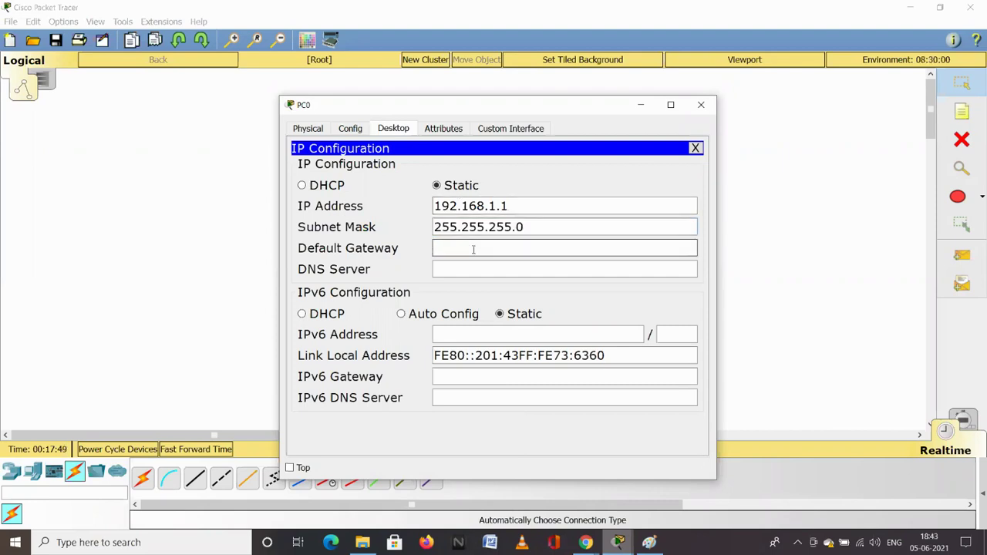
click(695, 148)
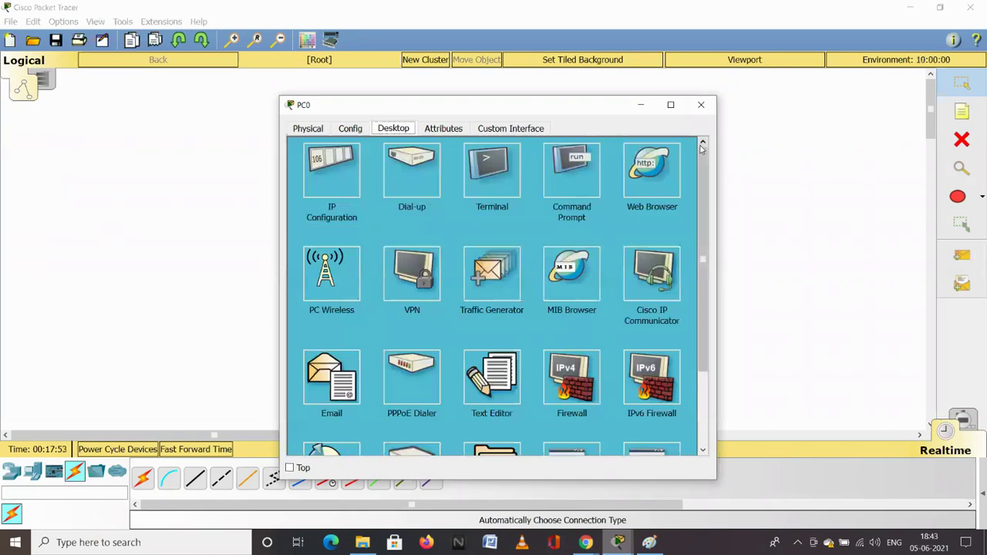
click(702, 111)
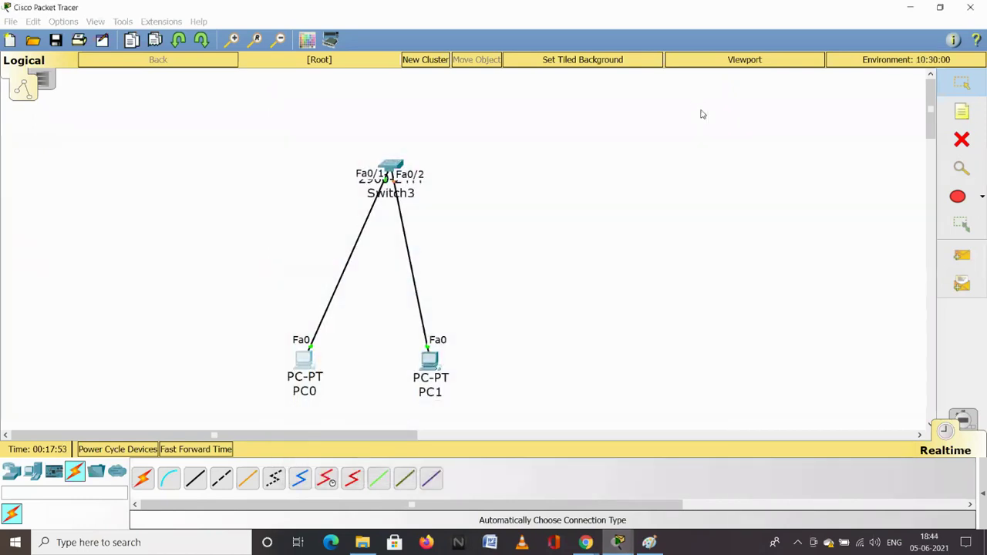
Give PC1 the static IP address 192.168.1.2 with subnet mask 255.255.255.0 and close its configuration.
click(432, 362)
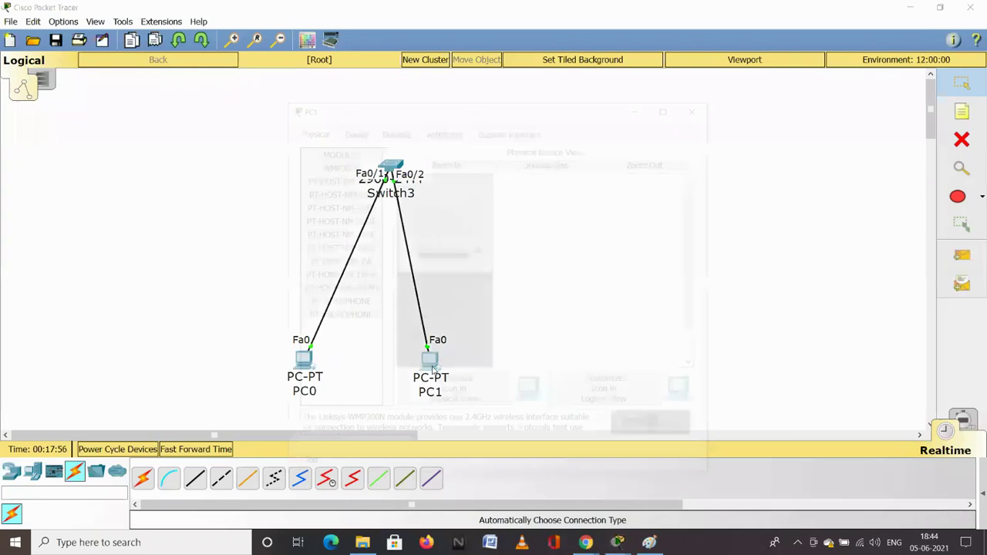
click(397, 127)
click(357, 172)
click(443, 202)
text(192.168.1.2)
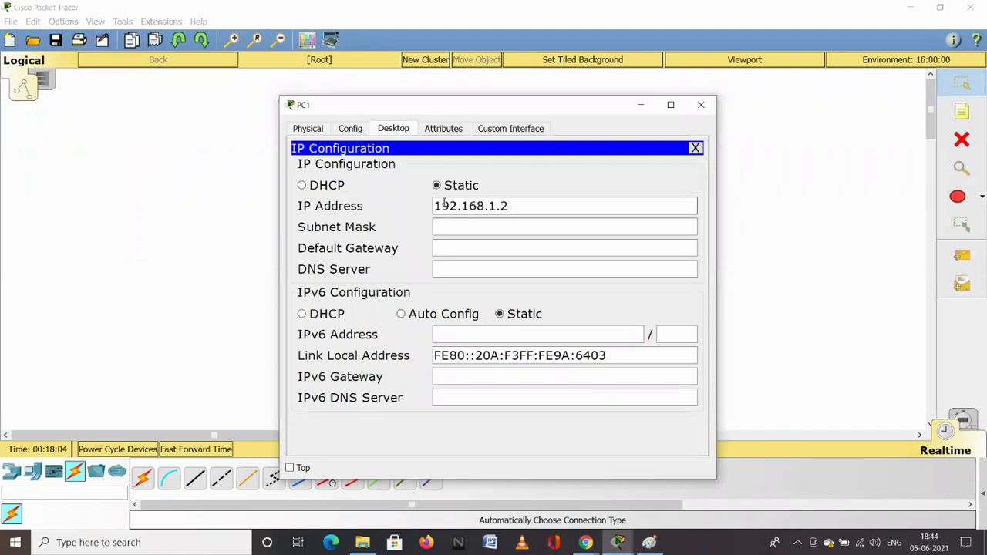
key(Tab)
key(Tab)
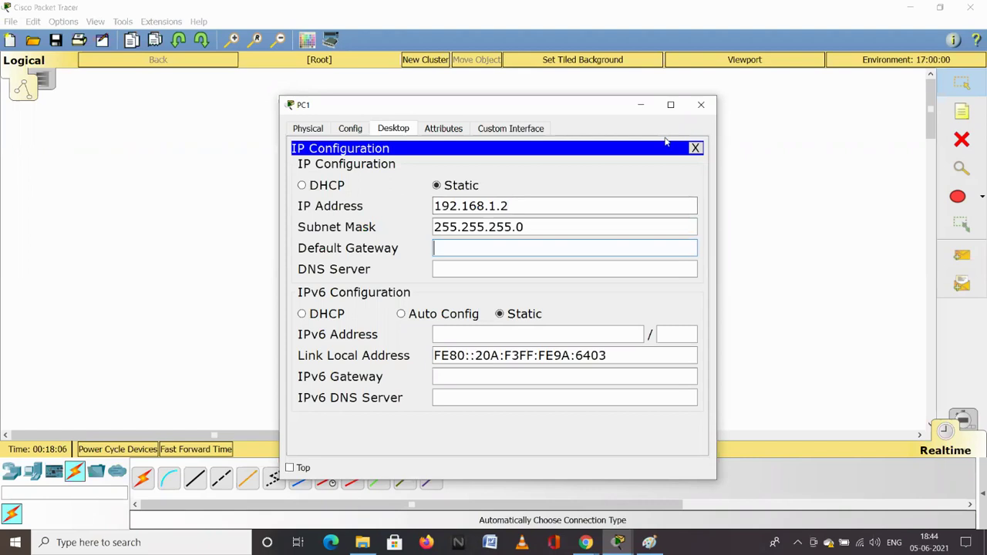
click(701, 106)
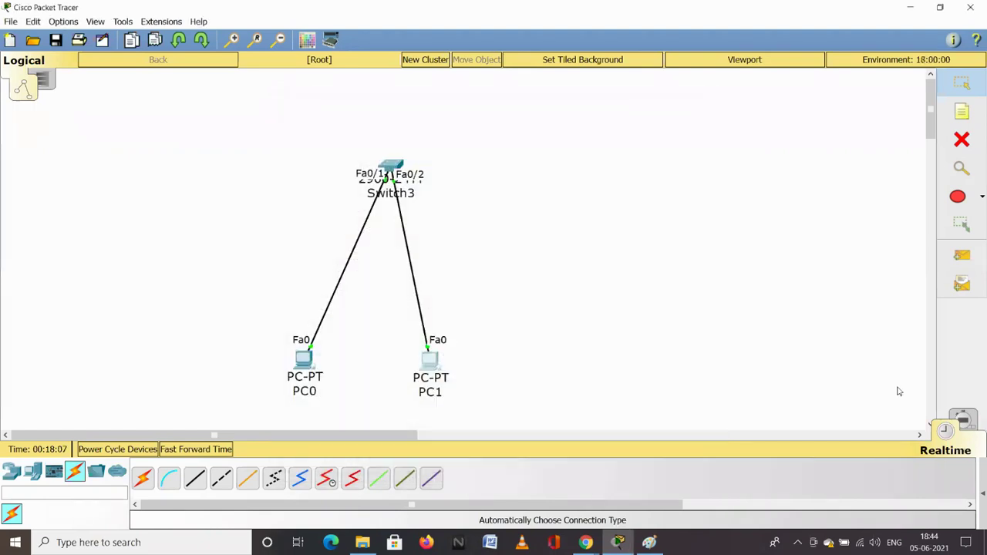
Enter simulation mode with ARP added to the ICMP event filter and close the simulation panel.
click(963, 419)
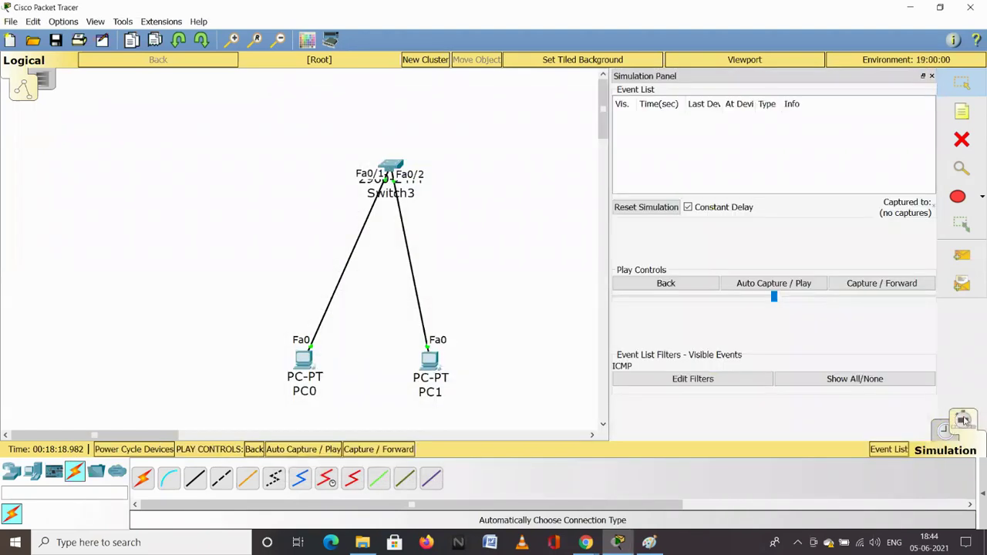
click(758, 382)
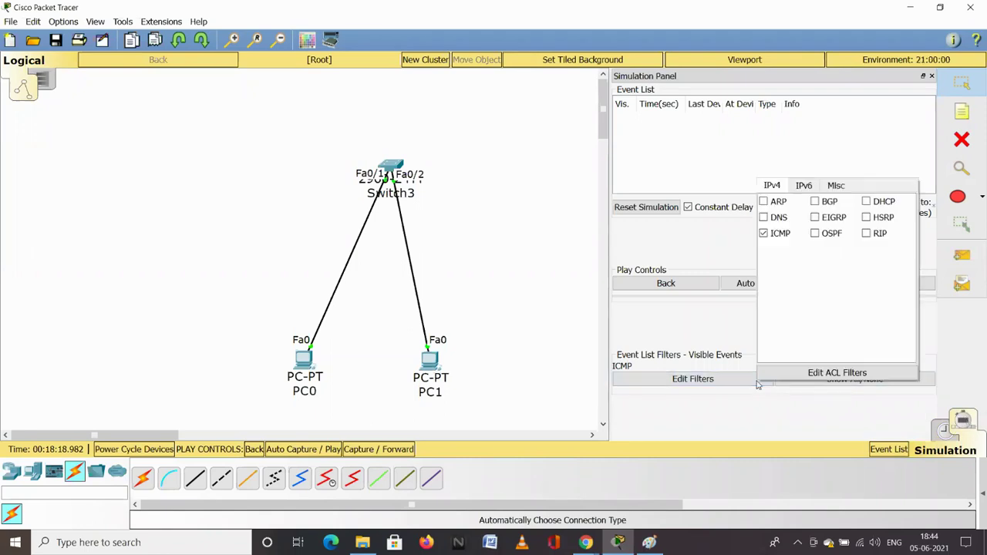
click(764, 201)
click(931, 76)
click(931, 75)
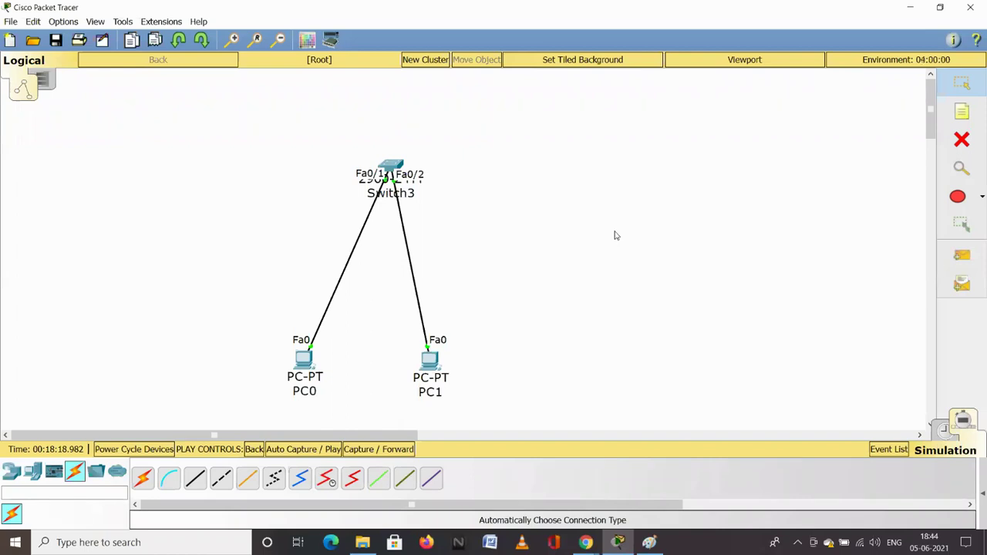
Copy the MAC address of PC1's FastEthernet0 interface and close its configuration.
click(432, 361)
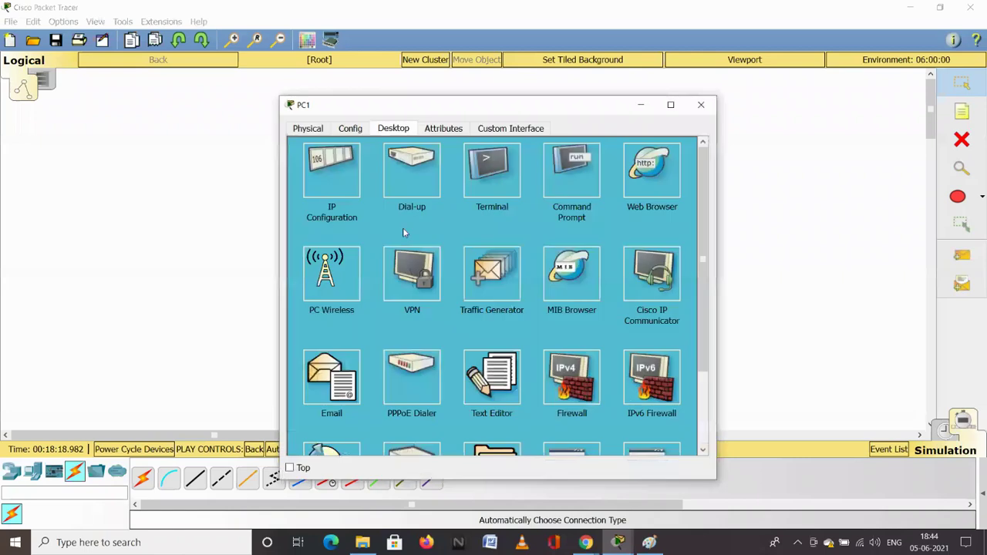
click(352, 130)
click(337, 205)
drag(617, 201, 547, 200)
key(ctrl+c)
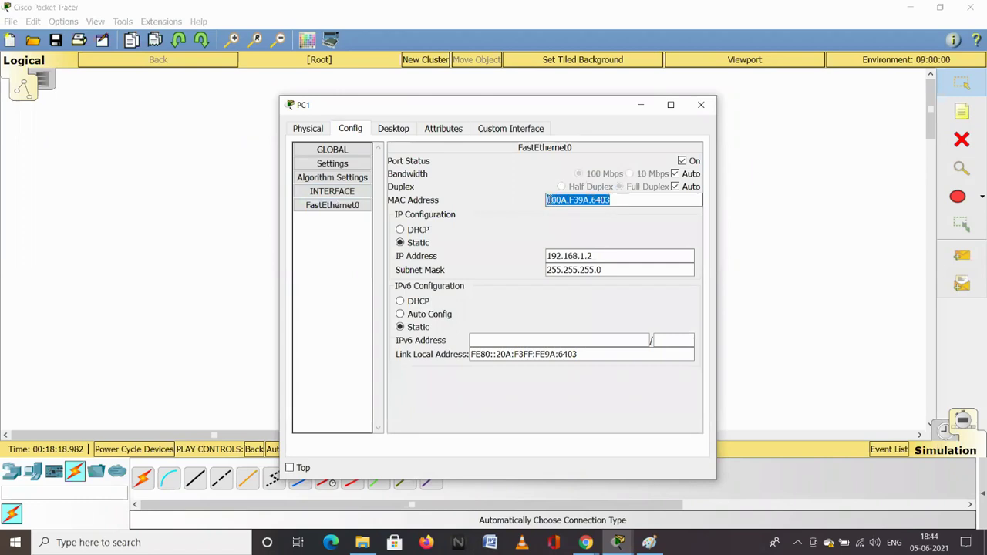
click(705, 107)
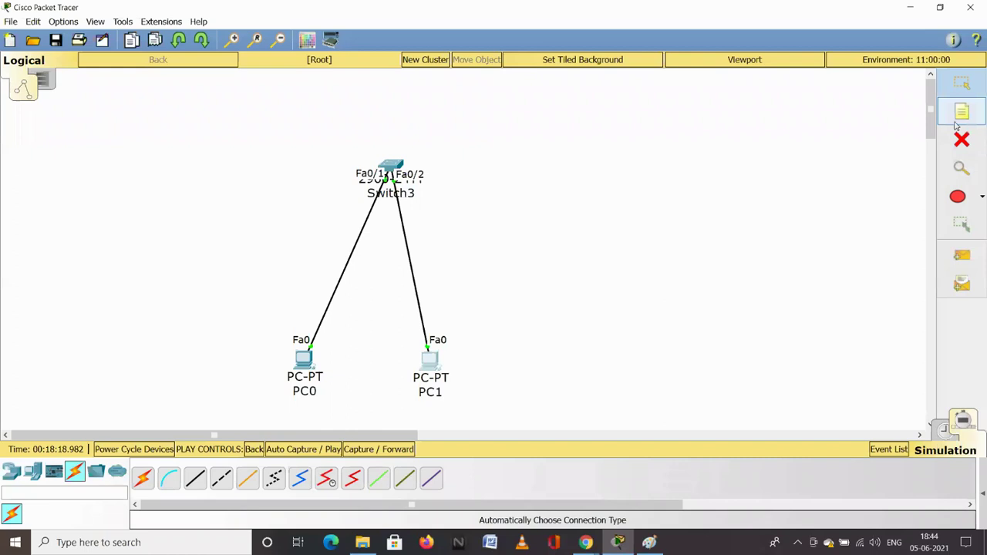
Place a note with the copied MAC address 000A.F39A.6403 beside PC1 in the workspace.
click(463, 327)
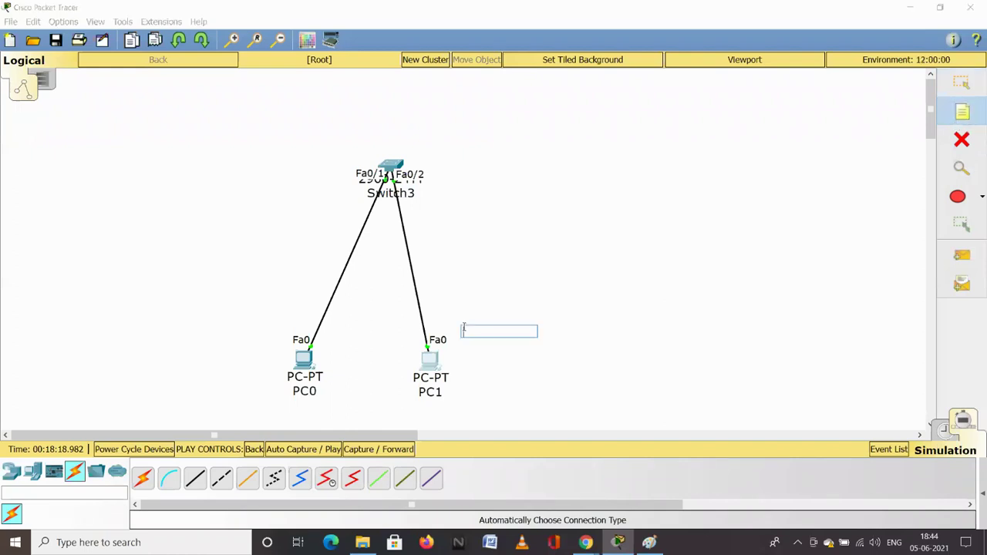
key(ctrl+v)
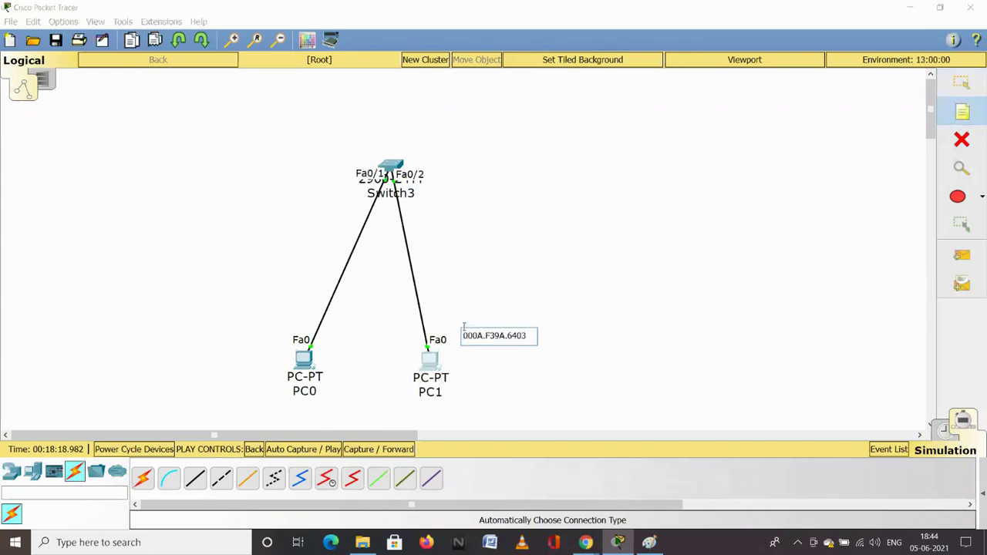
click(500, 300)
key(Escape)
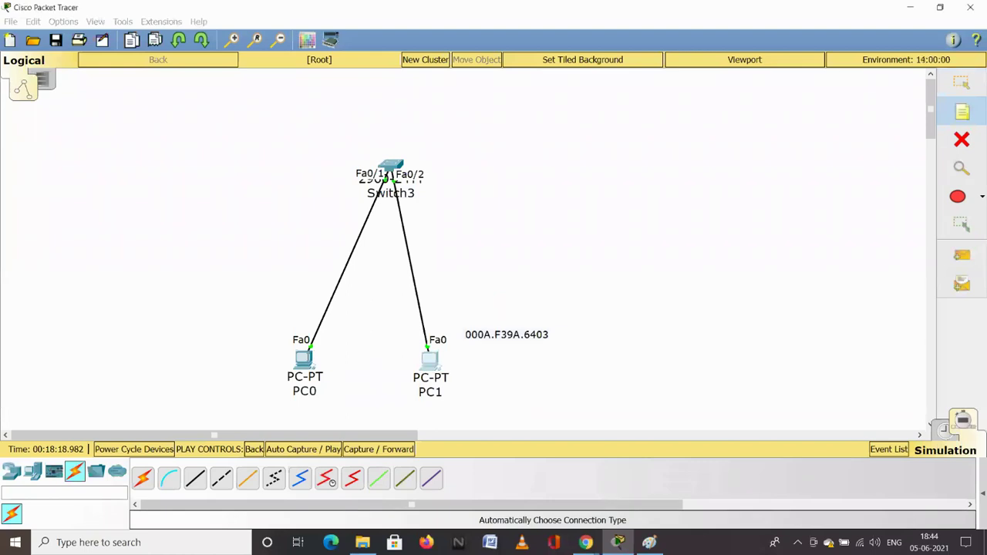
Copy the MAC address of PC0's FastEthernet0 interface and close its configuration.
click(308, 359)
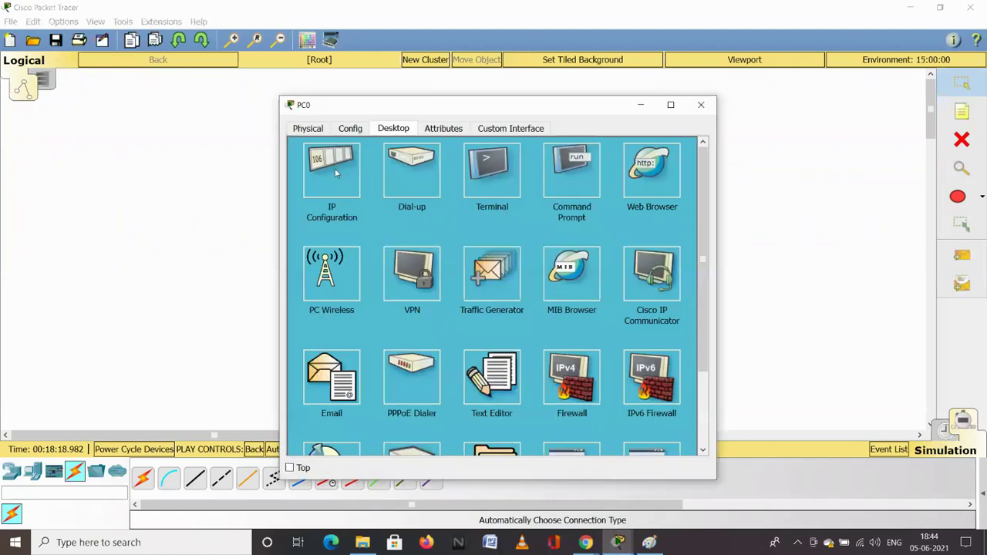
click(351, 129)
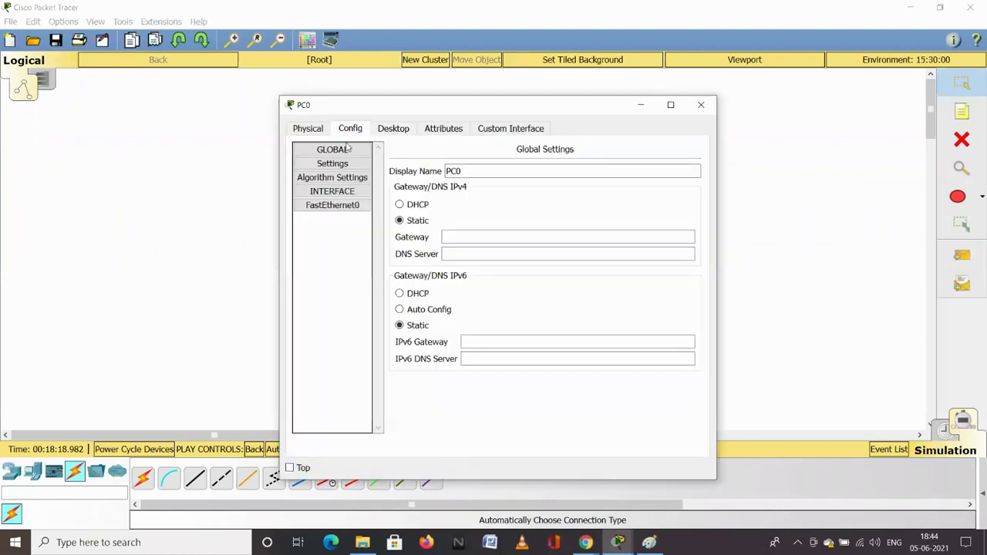
click(332, 205)
drag(608, 200, 547, 200)
key(ctrl+c)
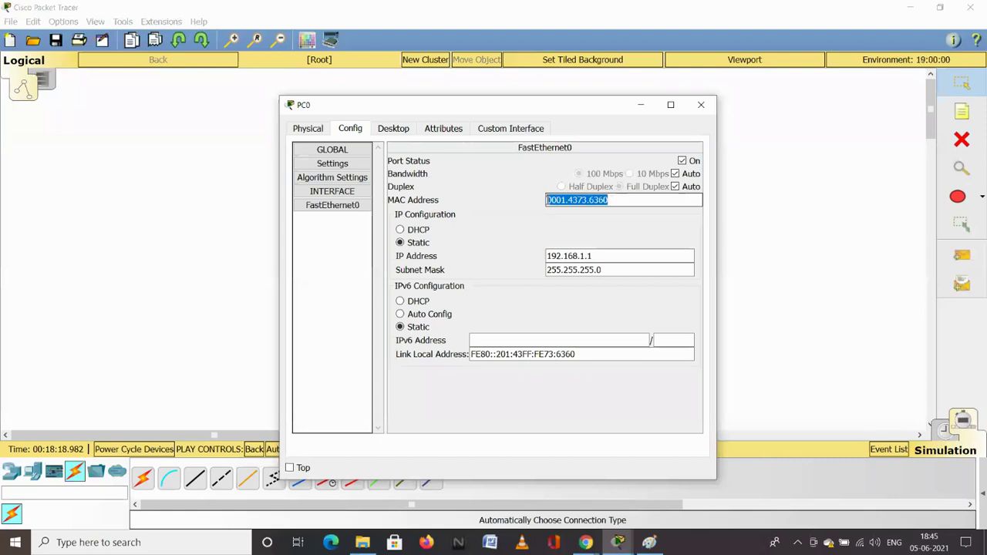
click(701, 104)
Add a note with MAC address 0001.4373.6360 beside PC0, then align both MAC notes next to their PCs.
click(962, 112)
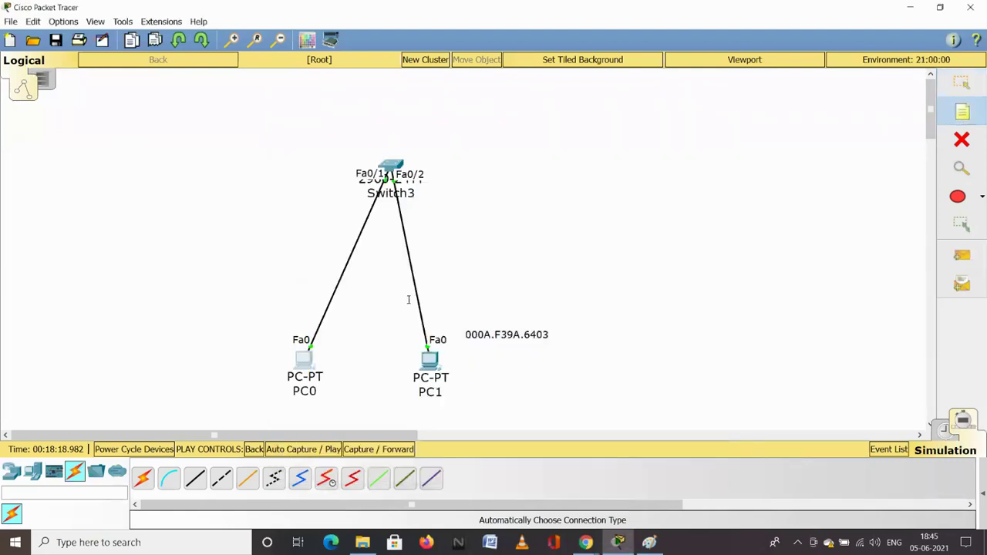
click(203, 345)
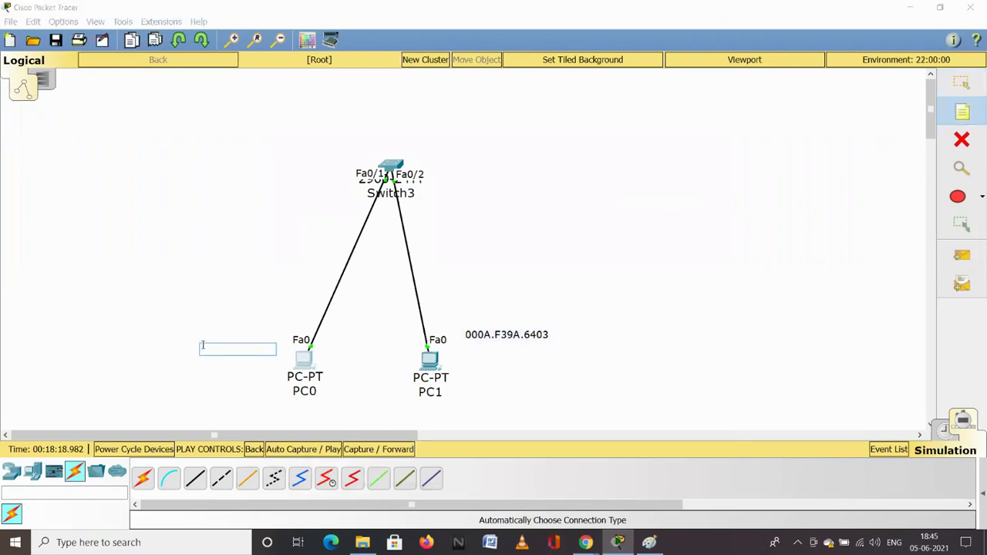
key(ctrl+v)
click(245, 298)
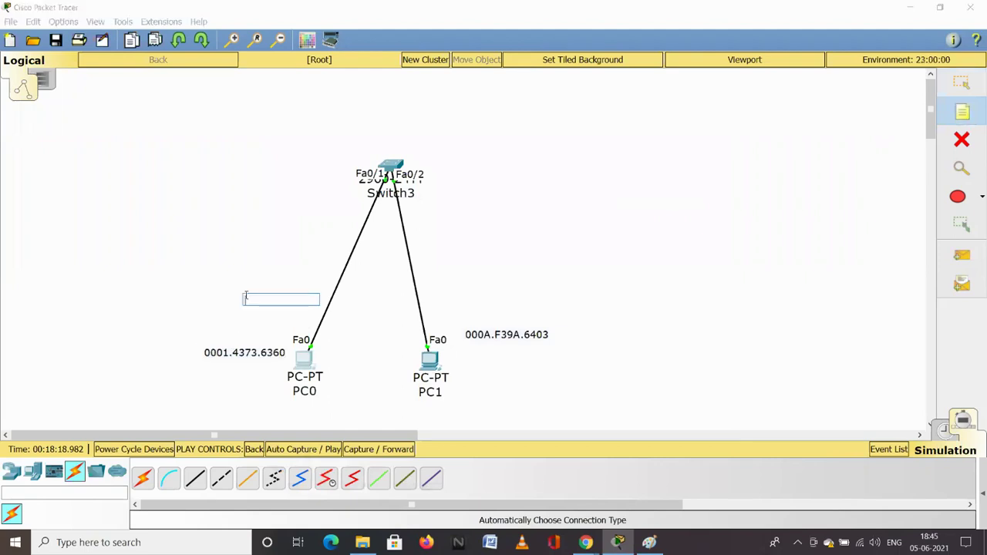
key(Escape)
drag(253, 355, 213, 347)
drag(494, 340, 498, 364)
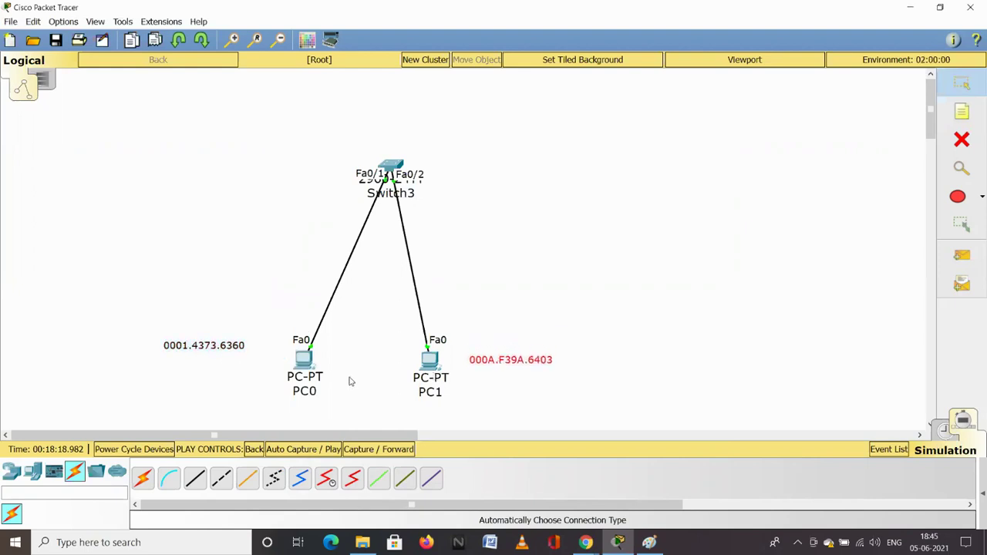
Ping 192.168.1.2 from PC0's command prompt and minimize its window to reveal the topology.
click(303, 359)
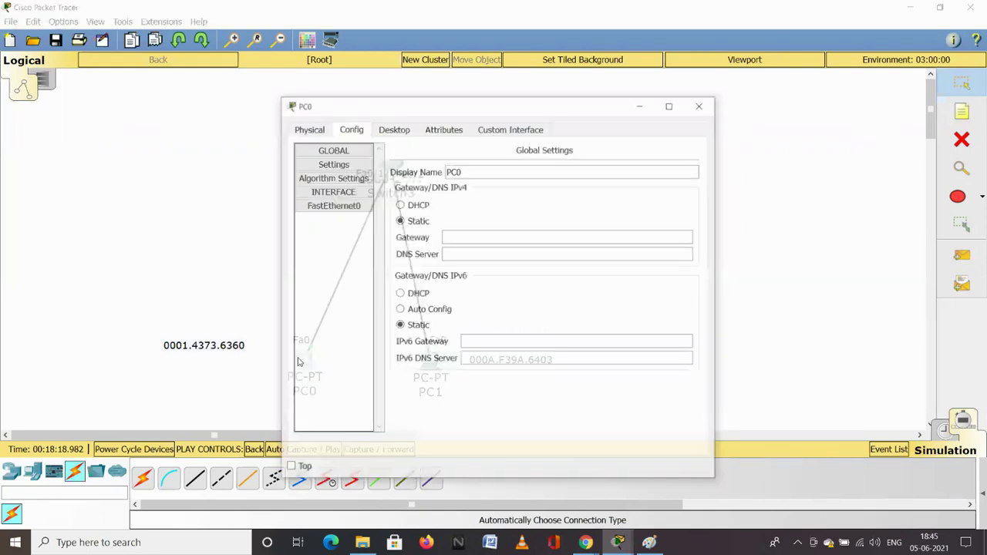
click(395, 128)
click(589, 184)
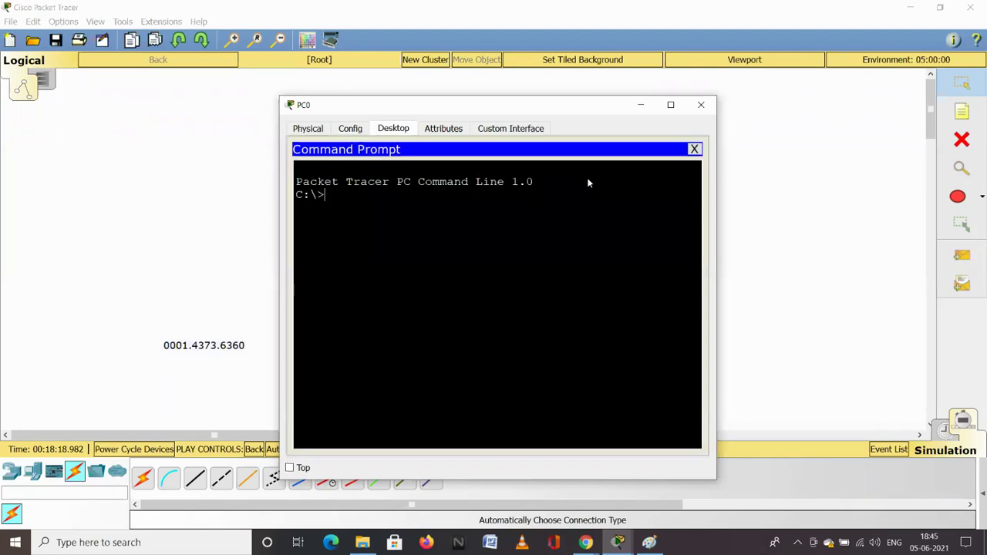
text(ping 192.168.1.2)
key(Return)
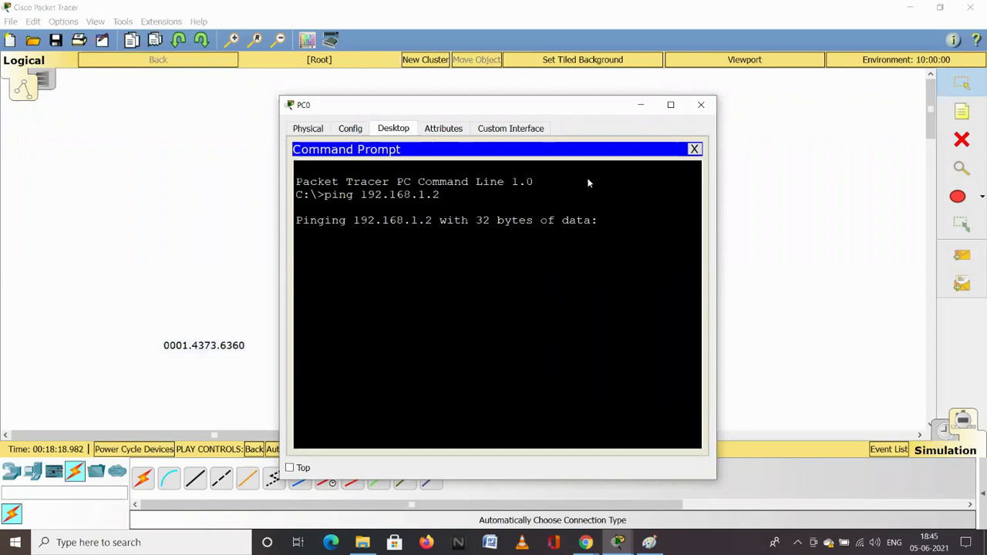
click(639, 105)
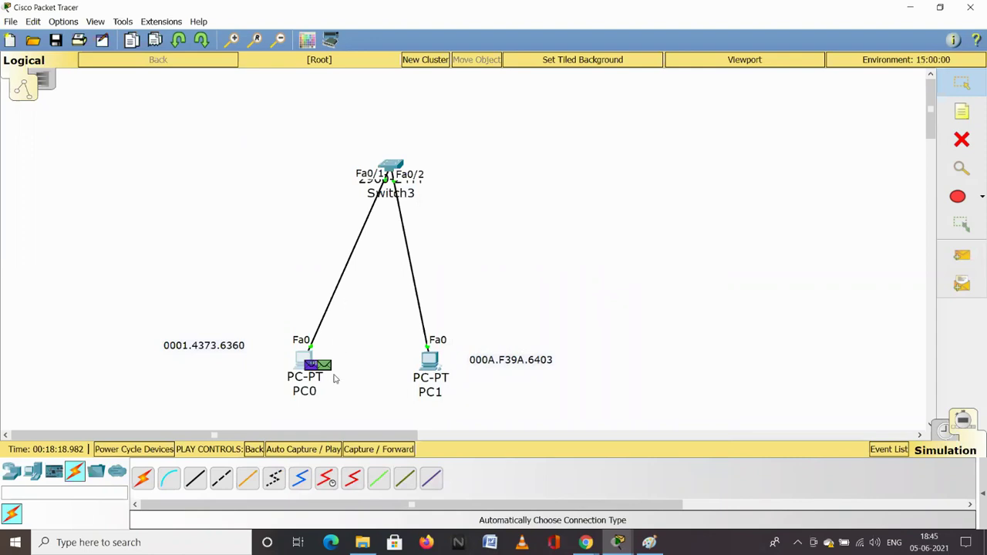
Examine the outbound PDU details of the ARP packet waiting at PC0.
mouse_move(328, 369)
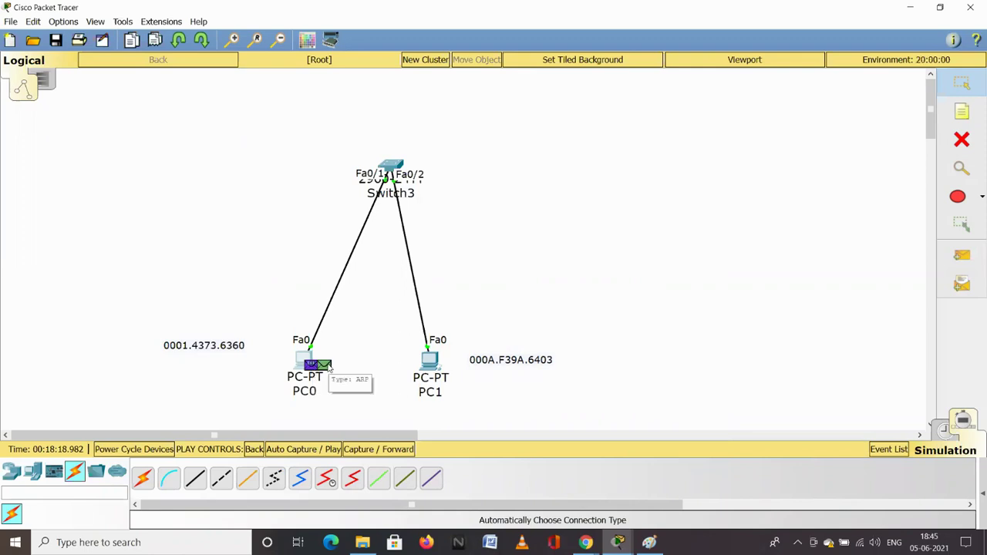
click(330, 368)
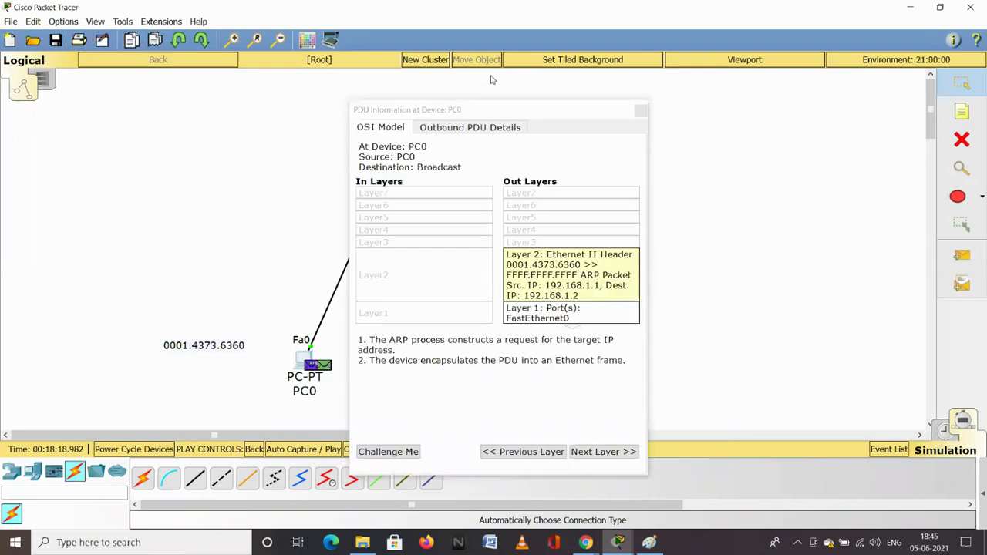
click(485, 129)
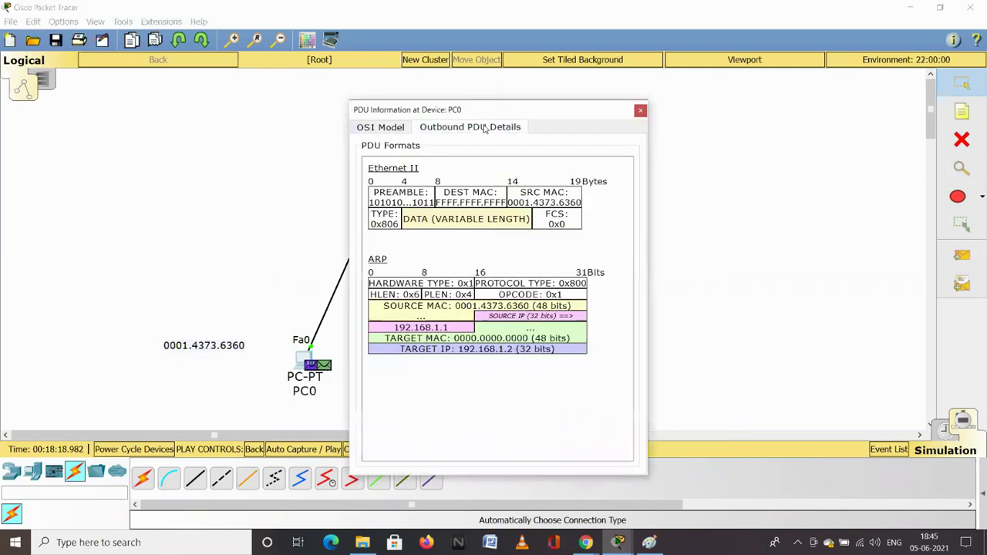